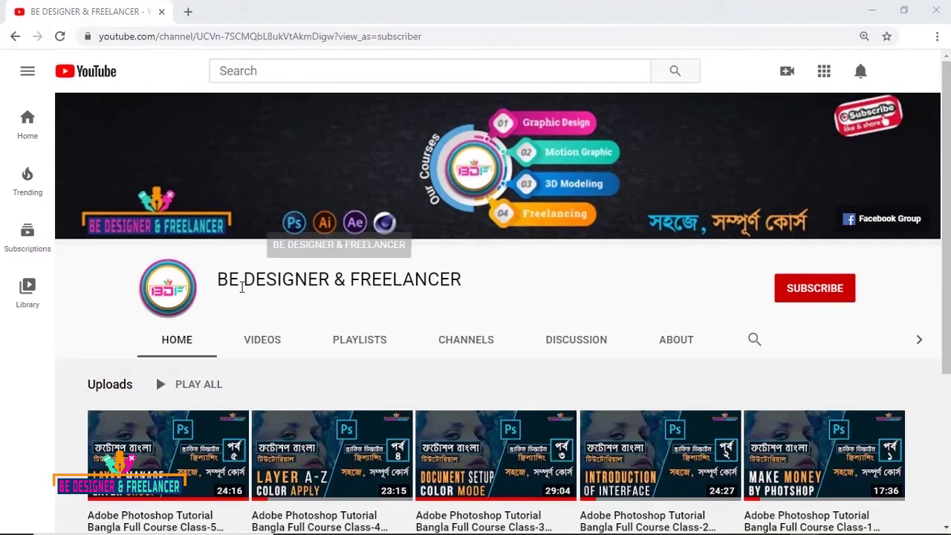
# Step: Subscribe to the BE DESIGNER & FREELANCER channel with All notifications turned on
pyautogui.click(812, 298)
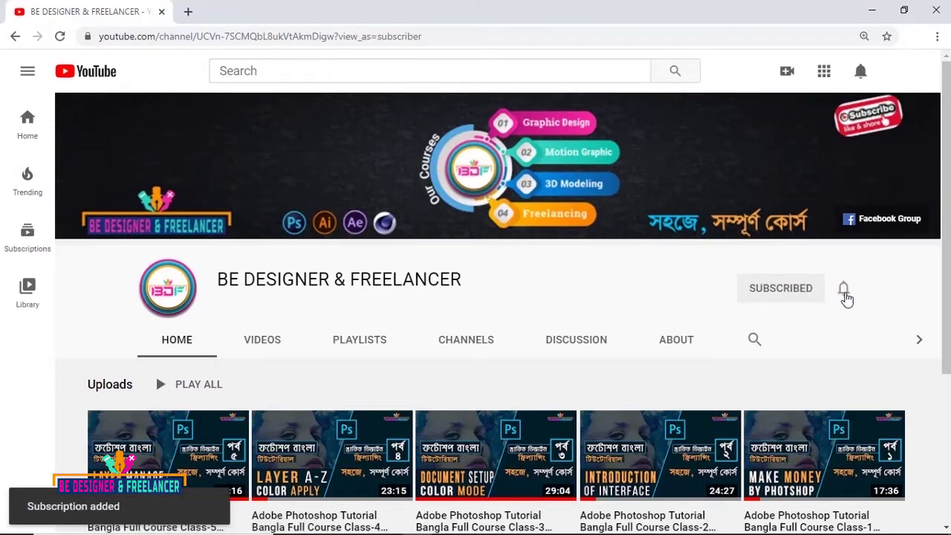
pyautogui.click(845, 293)
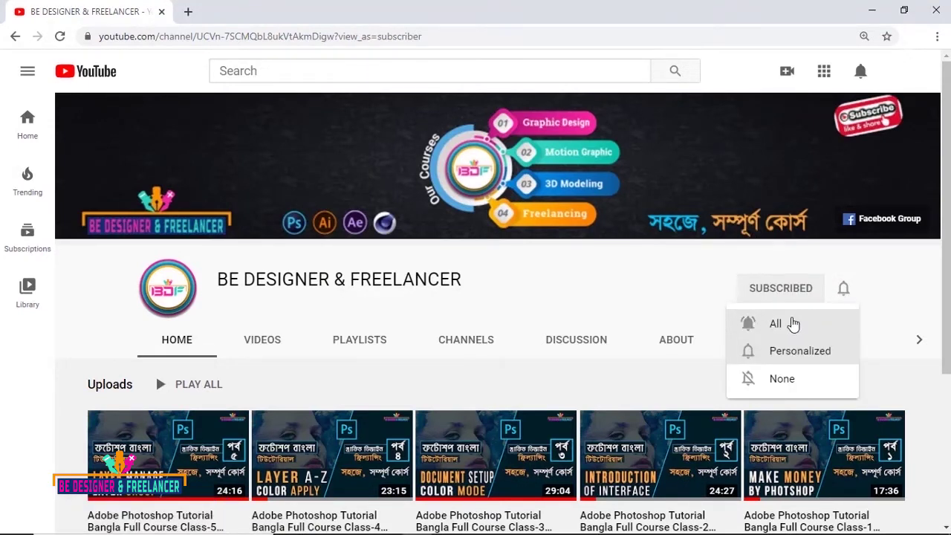
pyautogui.click(806, 320)
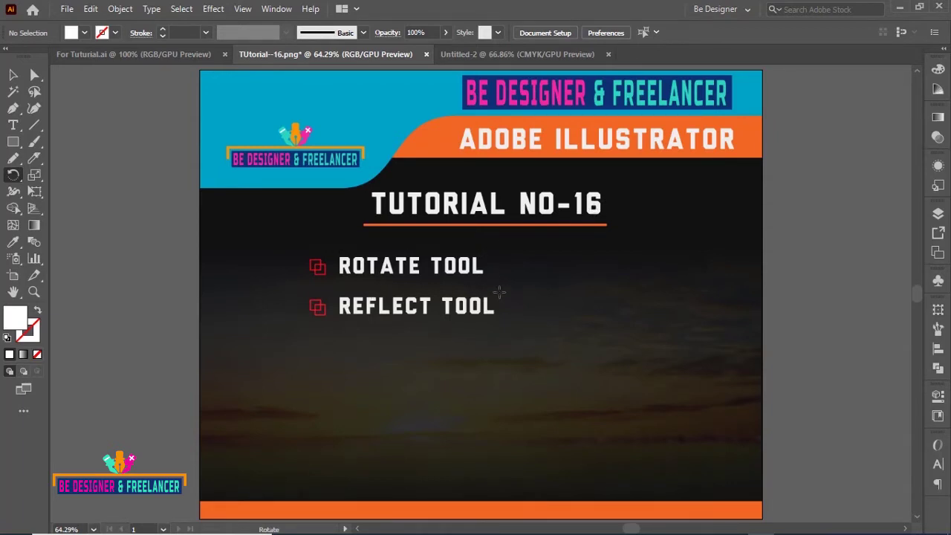
# Step: Switch from the TUtorial-16 tab to the blank Untitled-2 document
pyautogui.hotkey('ctrl', 'Tab')
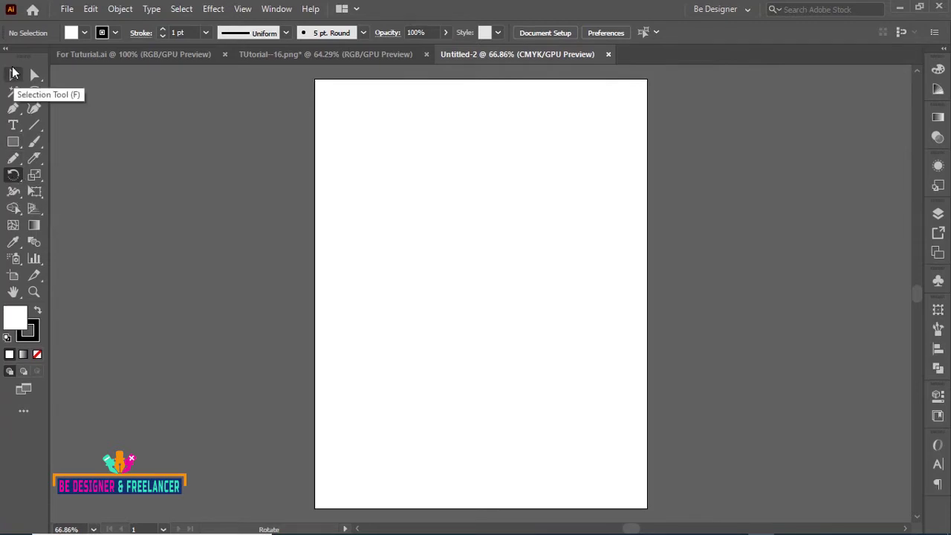
# Step: Tear the Rotate/Reflect tool group into a floating panel, move it up, and select Rotate
pyautogui.click(13, 75)
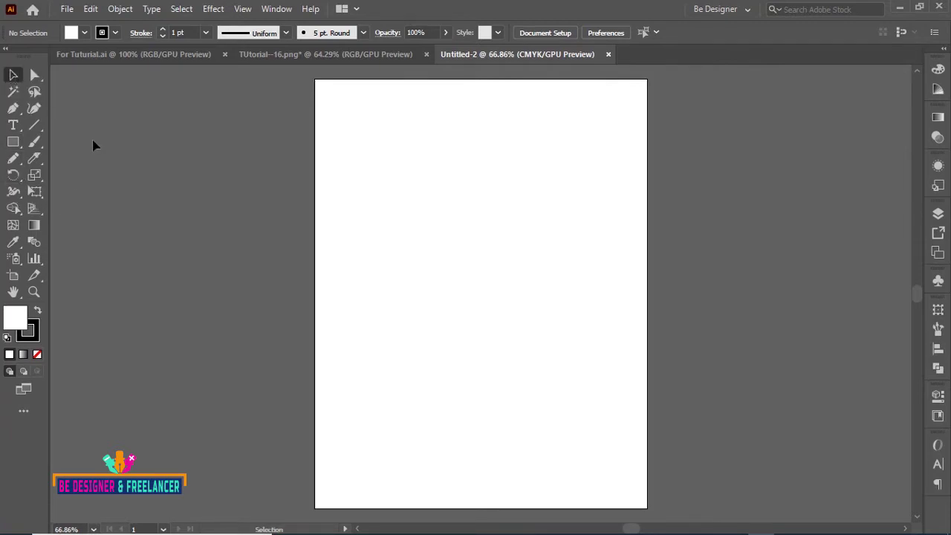
pyautogui.press('r')
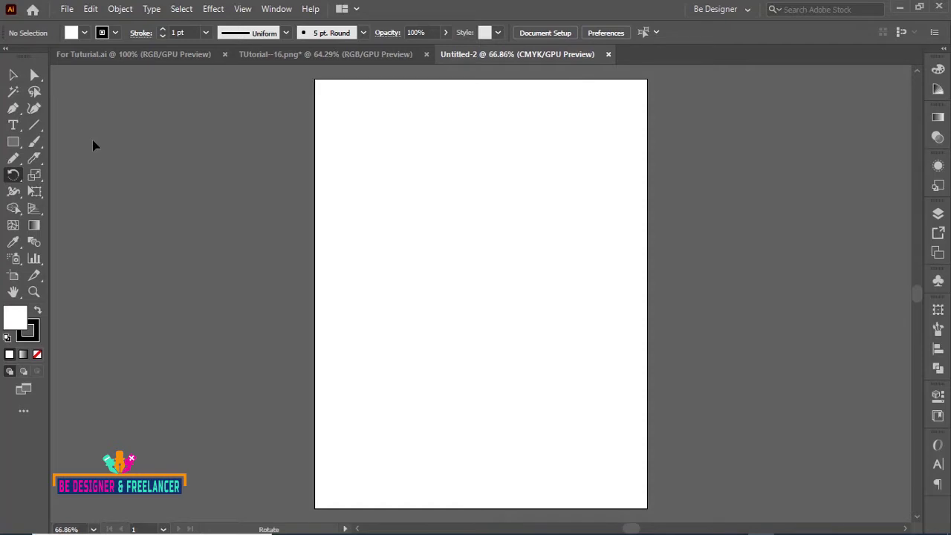
pyautogui.click(18, 179)
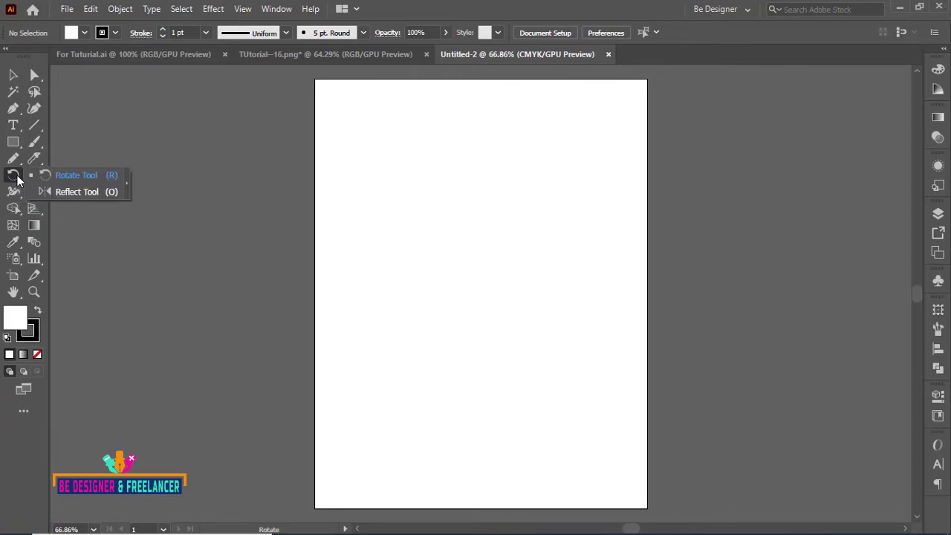
pyautogui.click(102, 191)
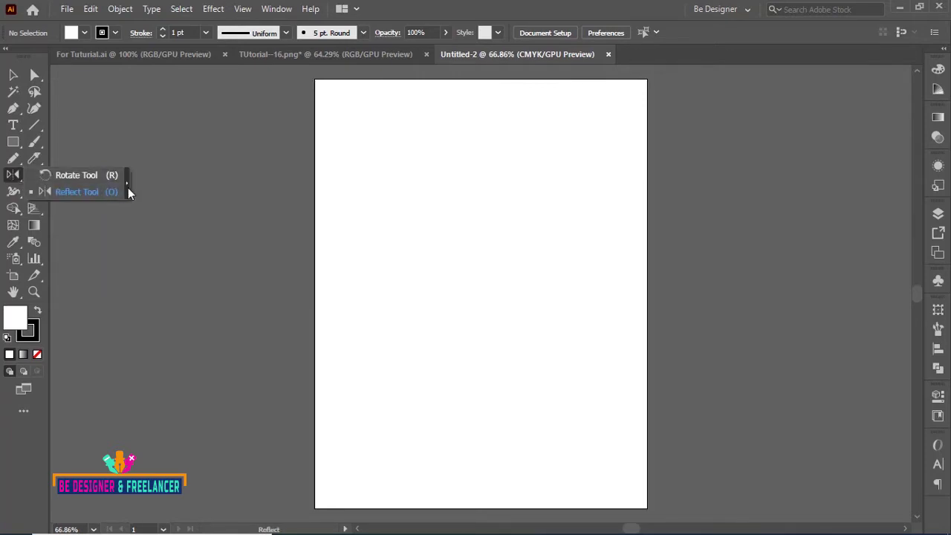
pyautogui.click(127, 188)
pyautogui.moveTo(33, 186); pyautogui.dragTo(90, 87)
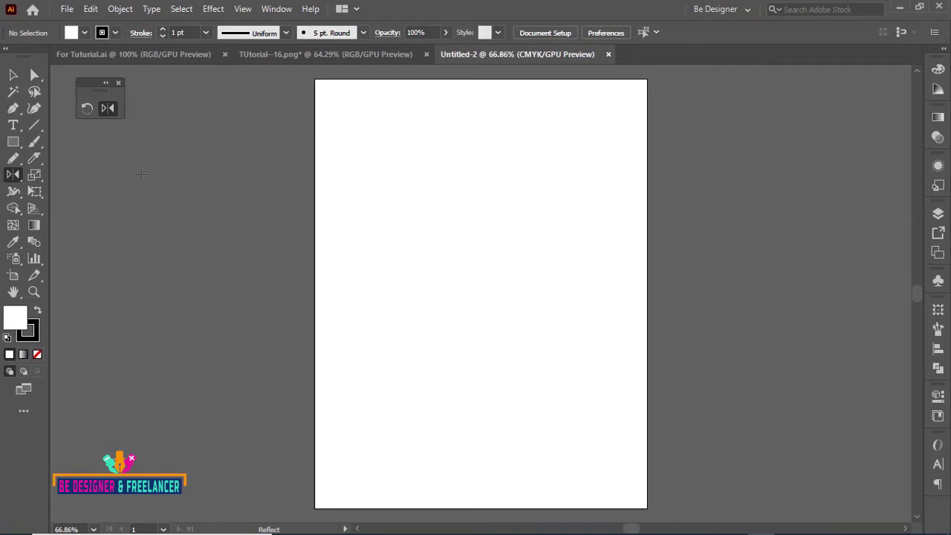
pyautogui.click(86, 109)
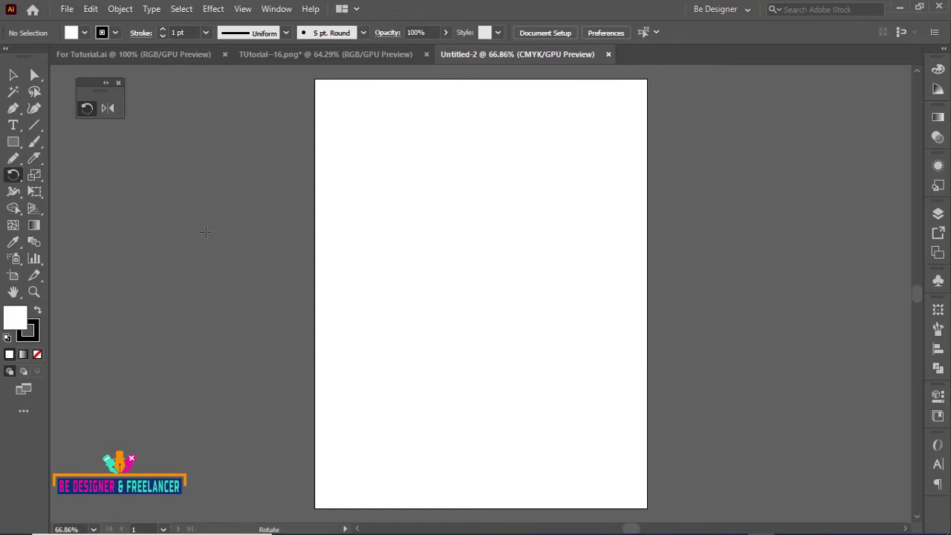
# Step: Draw a tall narrow rectangle in the artboard's upper middle and select it
pyautogui.moveTo(12, 141); pyautogui.dragTo(43, 142)
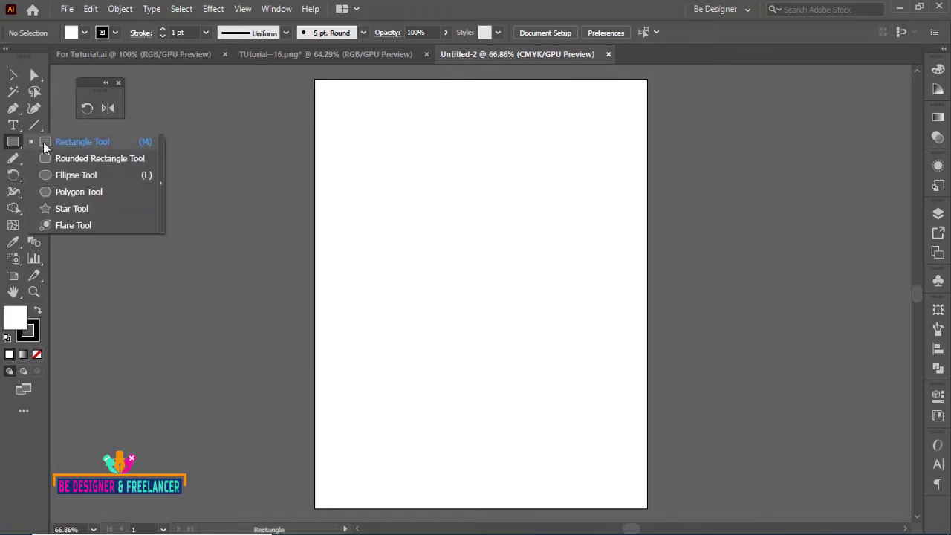
pyautogui.moveTo(434, 165); pyautogui.dragTo(487, 313)
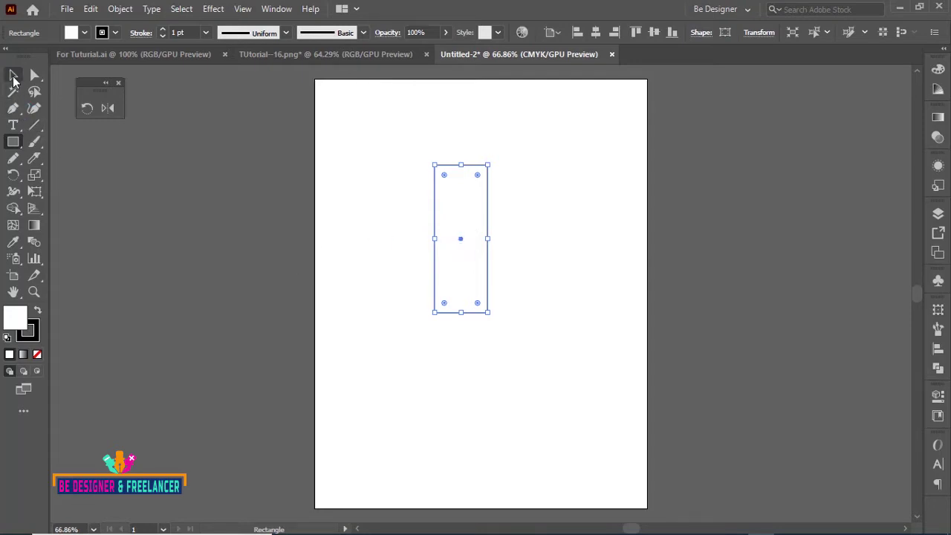
pyautogui.click(13, 76)
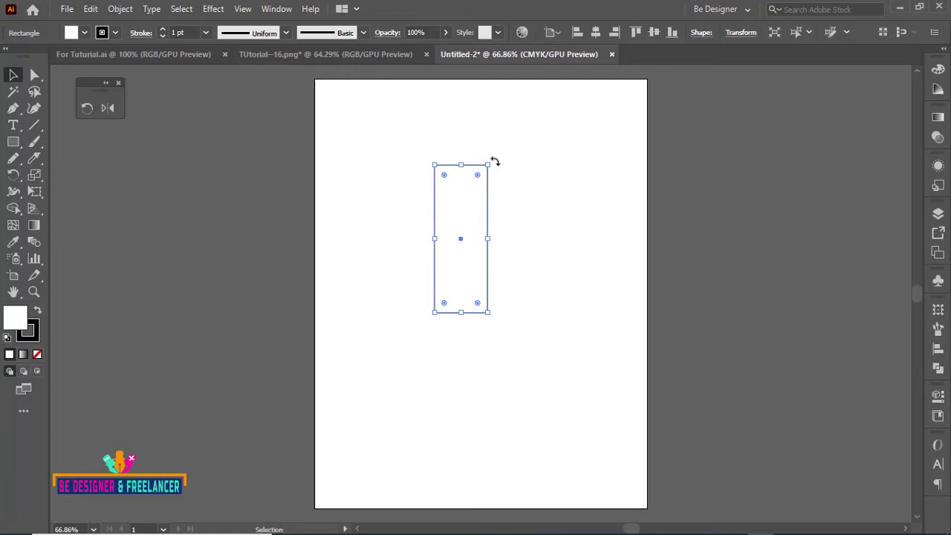
pyautogui.moveTo(495, 162)
pyautogui.mouseDown()
pyautogui.moveTo(512, 344)
pyautogui.moveTo(528, 168)
pyautogui.moveTo(483, 143)
pyautogui.moveTo(498, 144)
pyautogui.moveTo(487, 144)
pyautogui.moveTo(545, 243)
pyautogui.moveTo(359, 272)
pyautogui.moveTo(483, 160)
pyautogui.moveTo(398, 261)
pyautogui.moveTo(441, 144)
pyautogui.moveTo(491, 153)
pyautogui.mouseUp()
pyautogui.click(18, 176)
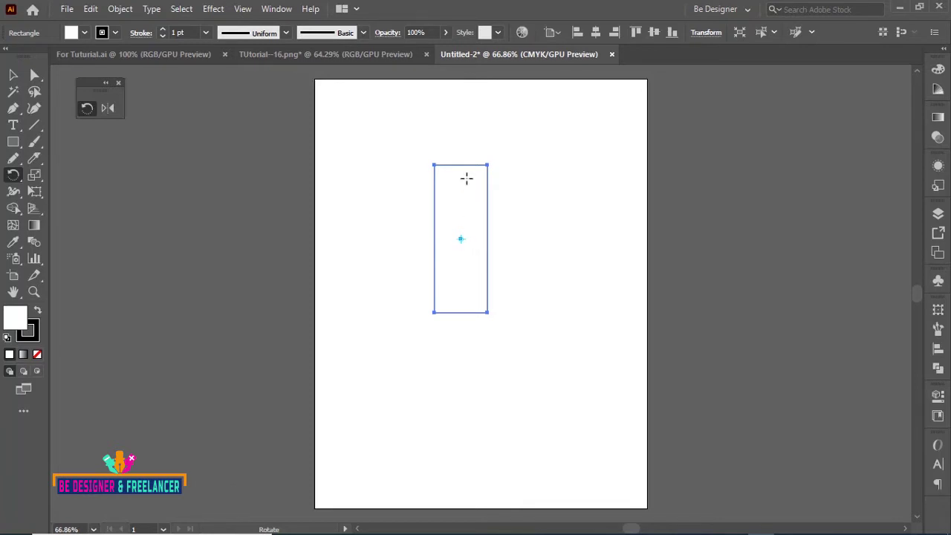
# Step: Fan repeated rotated copies of the rectangle into a pinwheel around a point below it
pyautogui.moveTo(482, 184)
pyautogui.mouseDown()
pyautogui.moveTo(458, 320)
pyautogui.moveTo(484, 321)
pyautogui.moveTo(487, 185)
pyautogui.moveTo(499, 211)
pyautogui.moveTo(454, 296)
pyautogui.mouseUp()
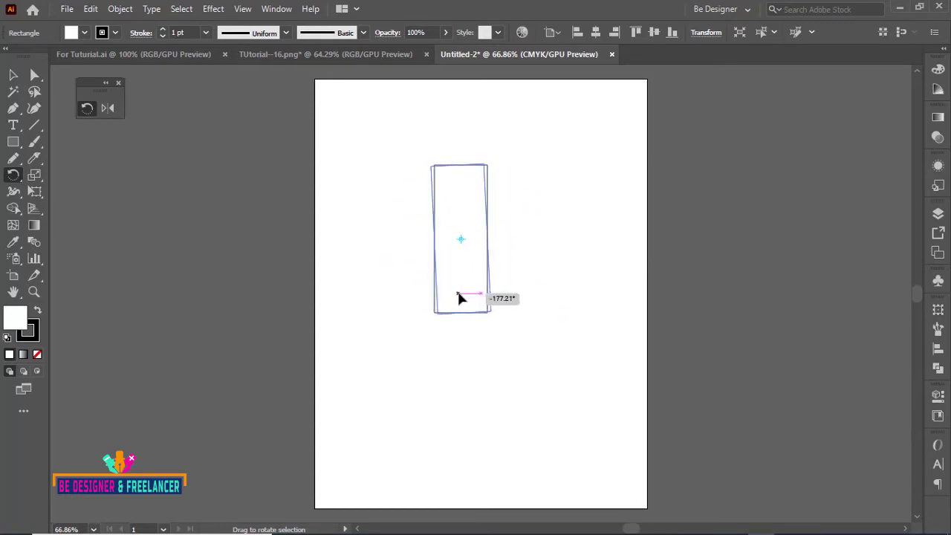
pyautogui.moveTo(454, 293); pyautogui.dragTo(453, 293)
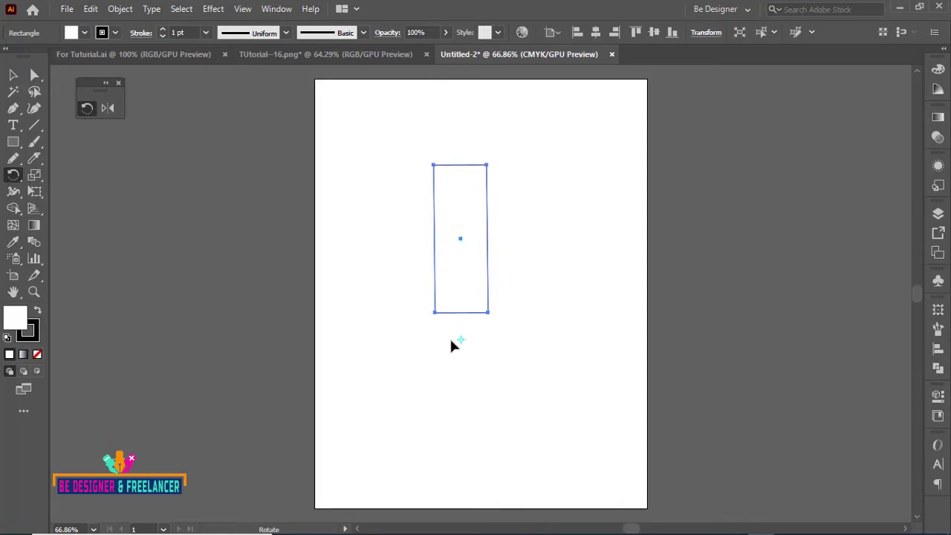
pyautogui.moveTo(474, 175)
pyautogui.mouseDown()
pyautogui.moveTo(362, 326)
pyautogui.moveTo(400, 242)
pyautogui.moveTo(509, 253)
pyautogui.moveTo(523, 383)
pyautogui.moveTo(408, 419)
pyautogui.moveTo(333, 252)
pyautogui.moveTo(411, 186)
pyautogui.moveTo(460, 180)
pyautogui.moveTo(527, 213)
pyautogui.moveTo(546, 242)
pyautogui.mouseUp()
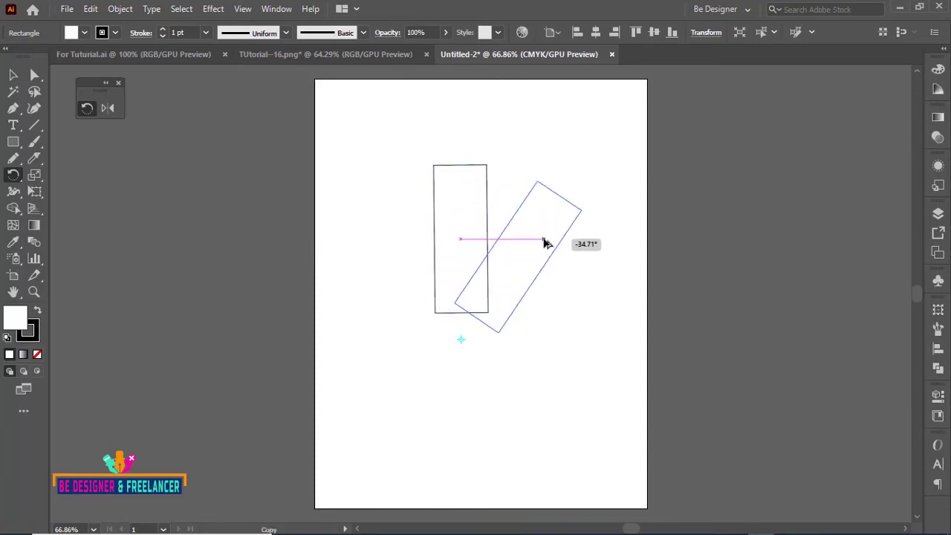
pyautogui.moveTo(545, 242); pyautogui.dragTo(545, 243)
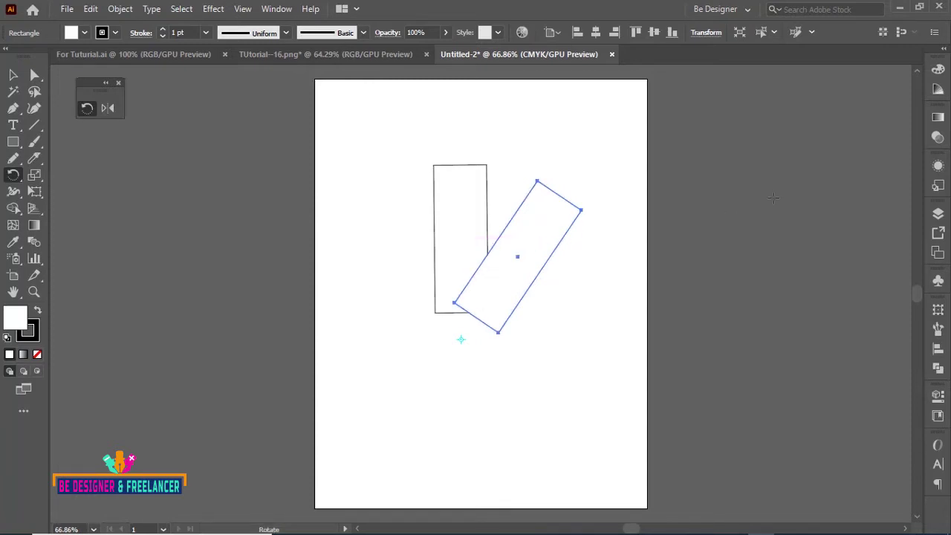
pyautogui.press('ctrl')
pyautogui.hotkey('ctrl', 'd')
pyautogui.hotkey('ctrl', 'd')
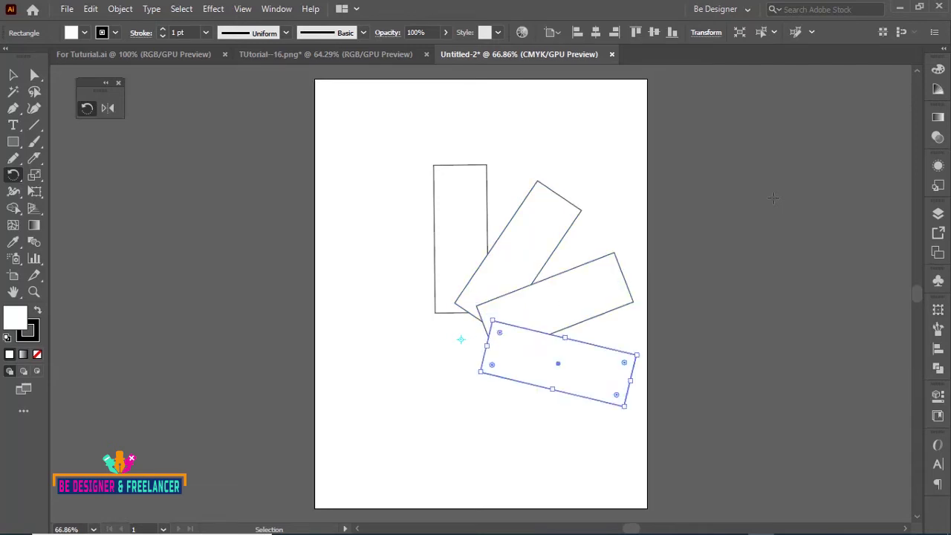
pyautogui.hotkey('ctrl', 'd')
pyautogui.hotkey('ctrl', 'd')
pyautogui.hotkey('ctrl', 'd')
pyautogui.hotkey('ctrl', 'd')
pyautogui.hotkey('ctrl', 'd')
pyautogui.hotkey('ctrl', 'd')
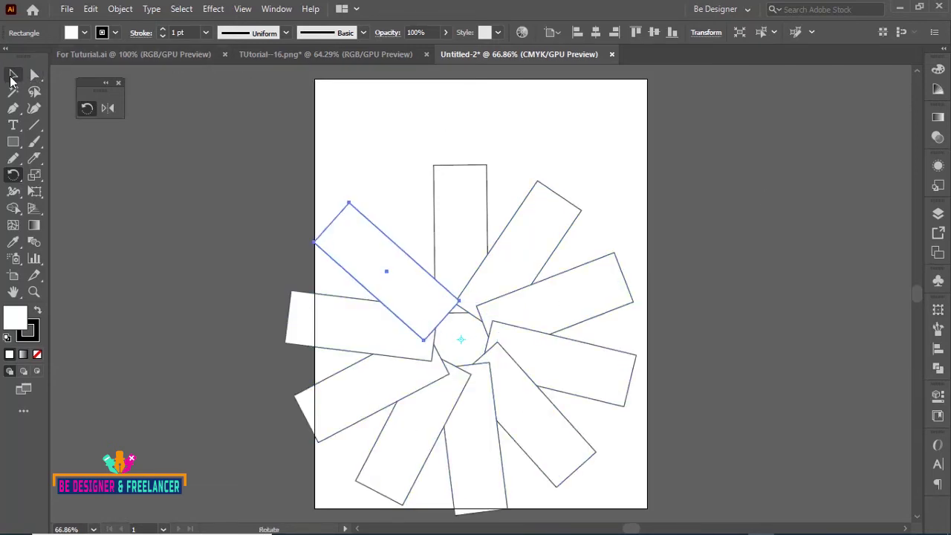
# Step: Marquee-select all the rotated rectangles and delete them
pyautogui.click(13, 74)
pyautogui.click(260, 186)
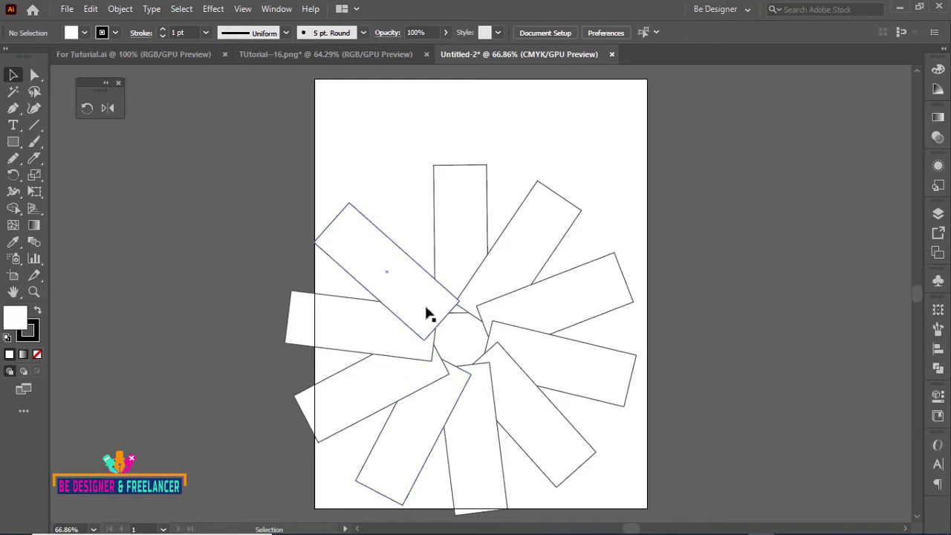
pyautogui.moveTo(283, 172); pyautogui.dragTo(581, 474)
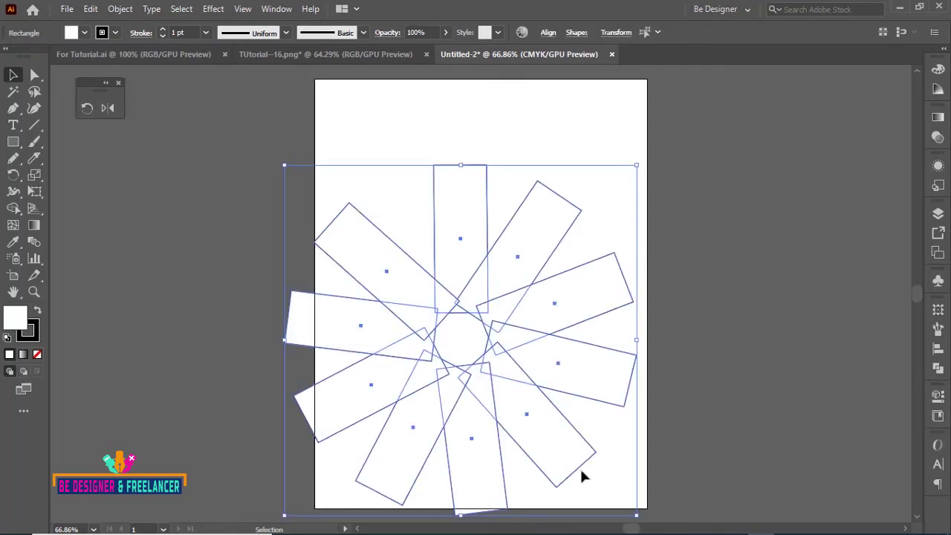
pyautogui.press('Delete')
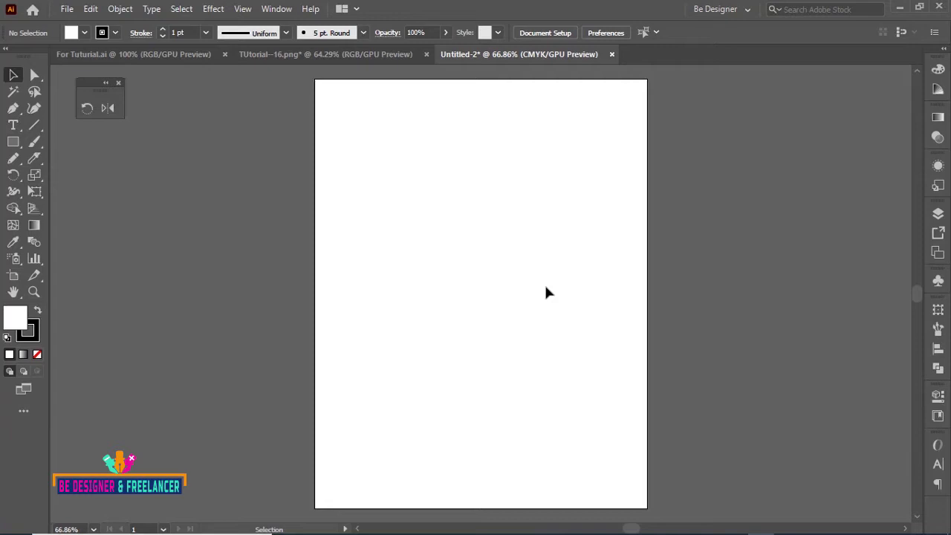
pyautogui.click(13, 141)
pyautogui.click(67, 180)
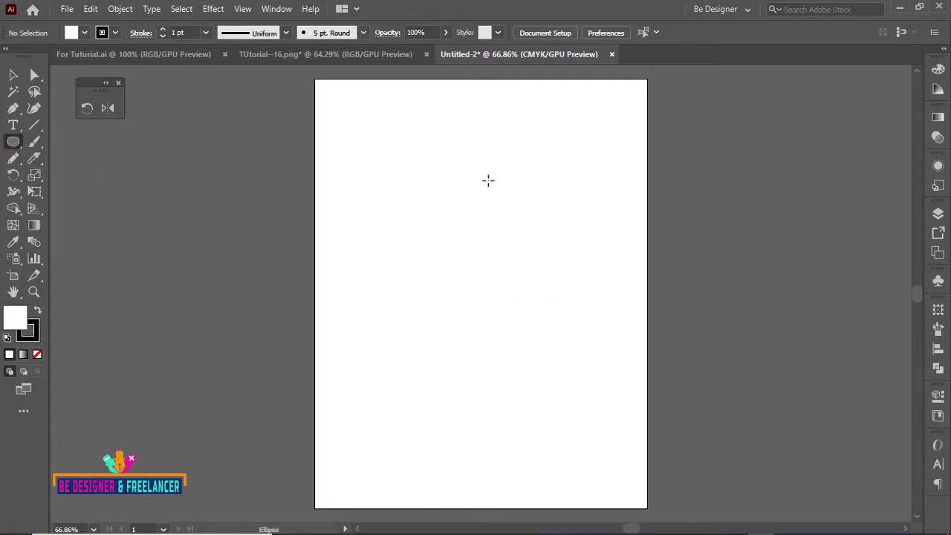
pyautogui.moveTo(461, 152); pyautogui.dragTo(489, 290)
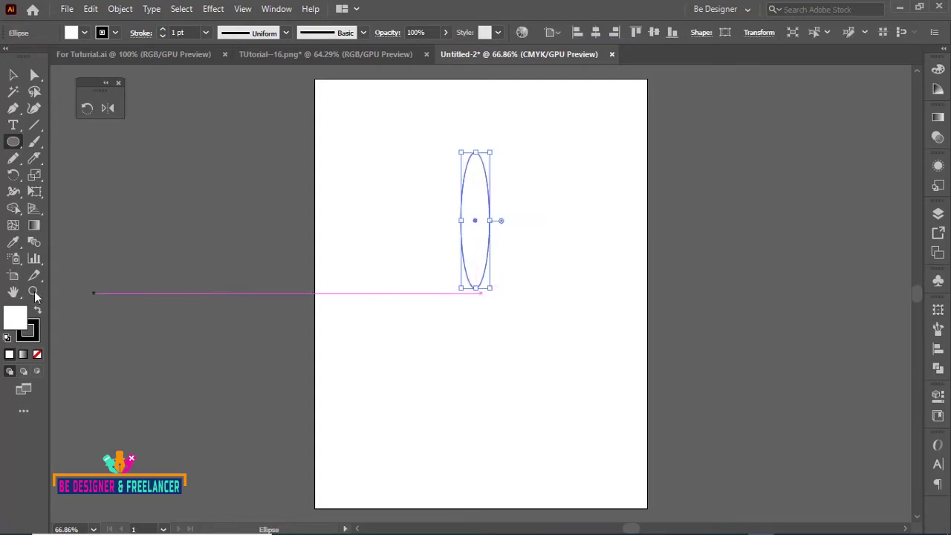
pyautogui.doubleClick(11, 325)
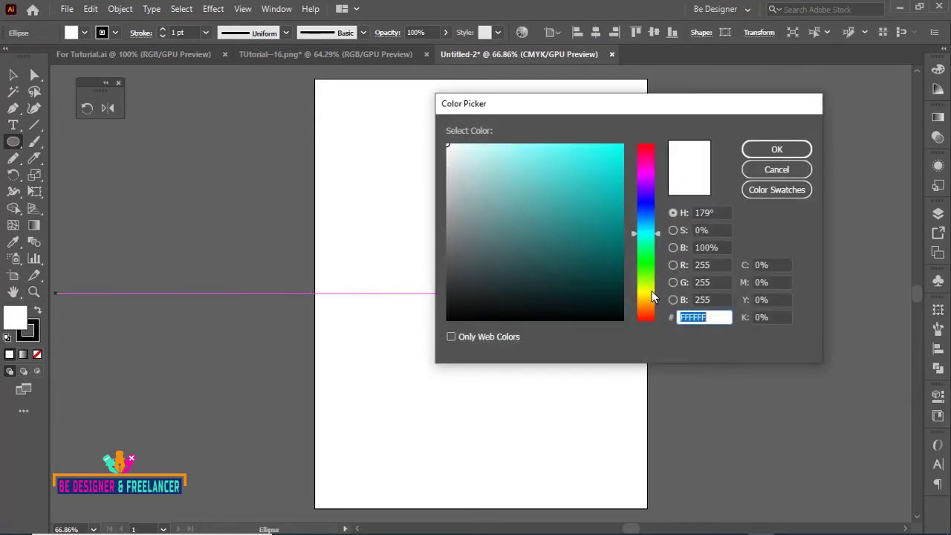
pyautogui.click(646, 201)
pyautogui.click(619, 146)
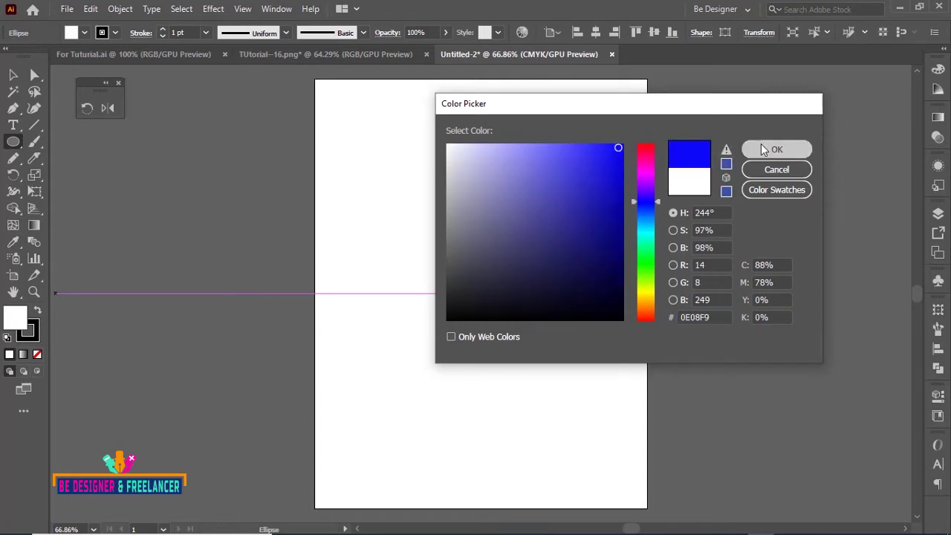
pyautogui.click(761, 150)
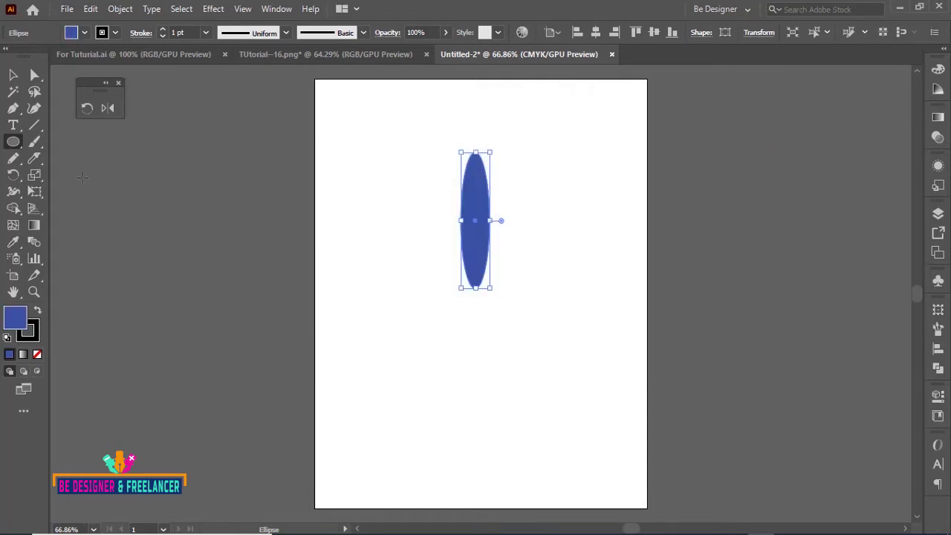
pyautogui.click(14, 177)
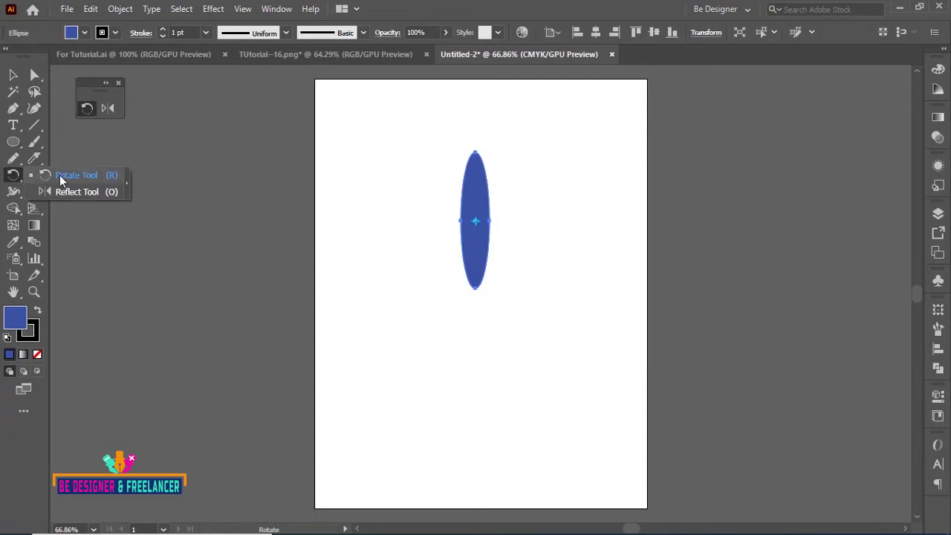
pyautogui.moveTo(14, 177); pyautogui.dragTo(64, 174)
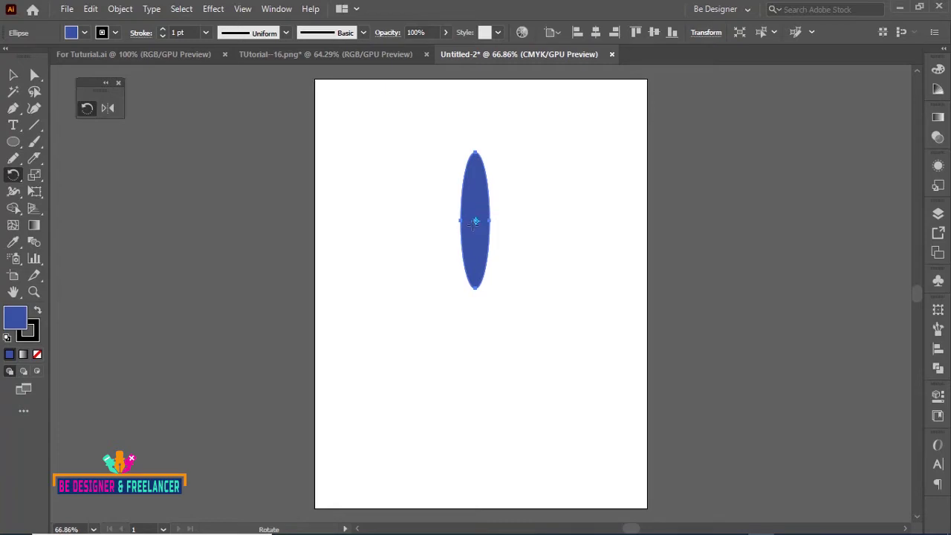
pyautogui.click(474, 312)
pyautogui.moveTo(484, 174)
pyautogui.mouseDown()
pyautogui.moveTo(572, 231)
pyautogui.moveTo(583, 275)
pyautogui.moveTo(357, 324)
pyautogui.moveTo(437, 141)
pyautogui.moveTo(504, 146)
pyautogui.moveTo(583, 201)
pyautogui.mouseUp()
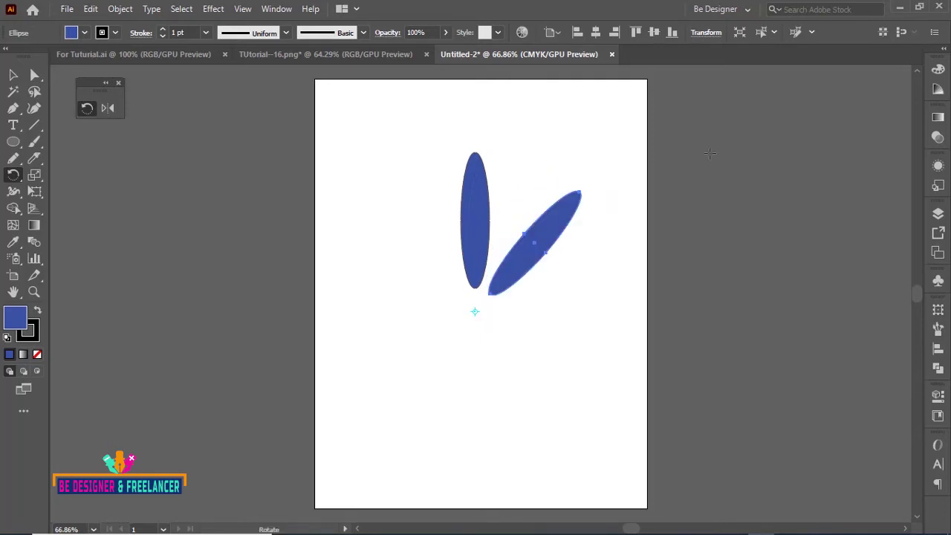
pyautogui.hotkey('ctrl', 'd')
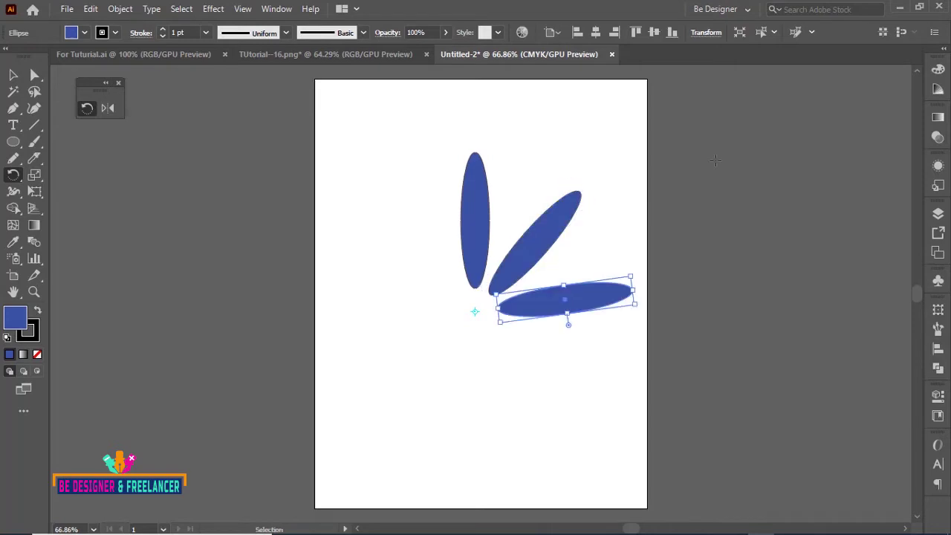
pyautogui.hotkey('ctrl', 'd')
pyautogui.hotkey('ctrl', 'd')
pyautogui.hotkey('ctrl', 'd')
pyautogui.hotkey('ctrl', 'd')
pyautogui.hotkey('ctrl', 'd')
pyautogui.hotkey('ctrl', 'd')
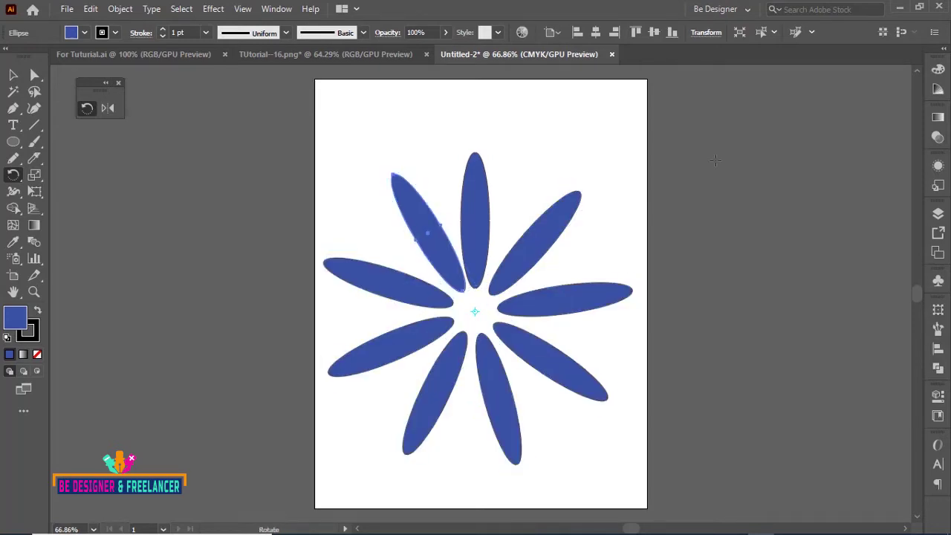
pyautogui.click(14, 78)
pyautogui.click(468, 137)
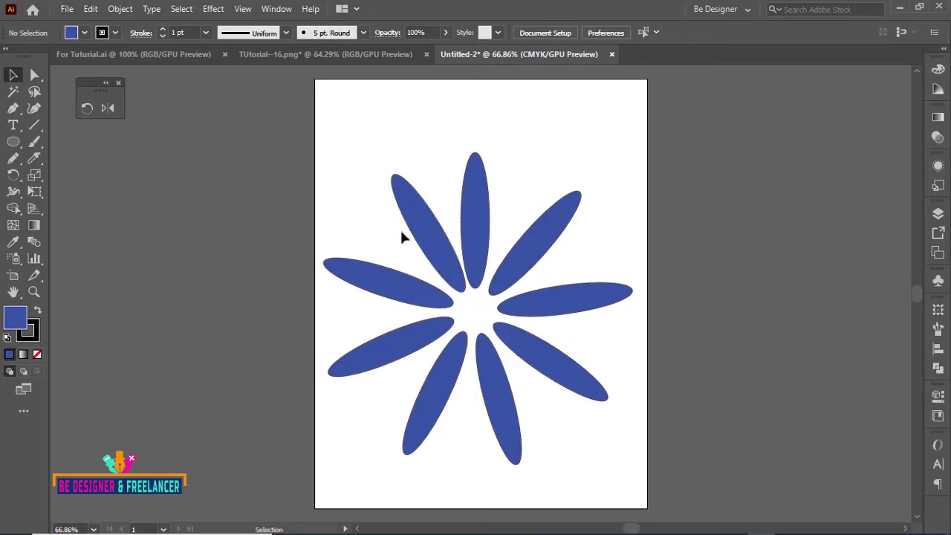
pyautogui.hotkey('ctrl', 'z')
pyautogui.hotkey('ctrl', 'z')
pyautogui.hotkey('ctrl', 'z')
pyautogui.hotkey('ctrl', 'z')
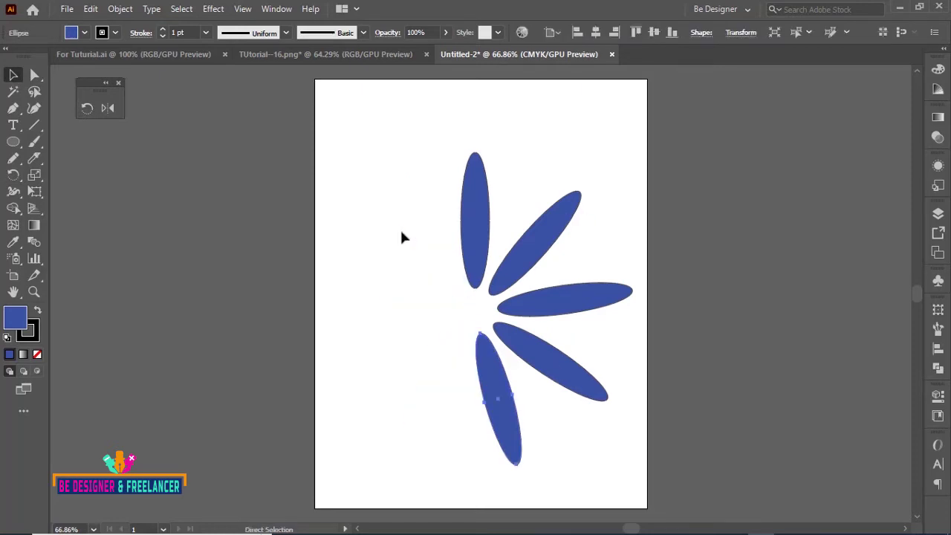
pyautogui.hotkey('ctrl', 'z')
pyautogui.hotkey('ctrl', 'z')
pyautogui.hotkey('ctrl', 'z')
pyautogui.hotkey('ctrl', 'z')
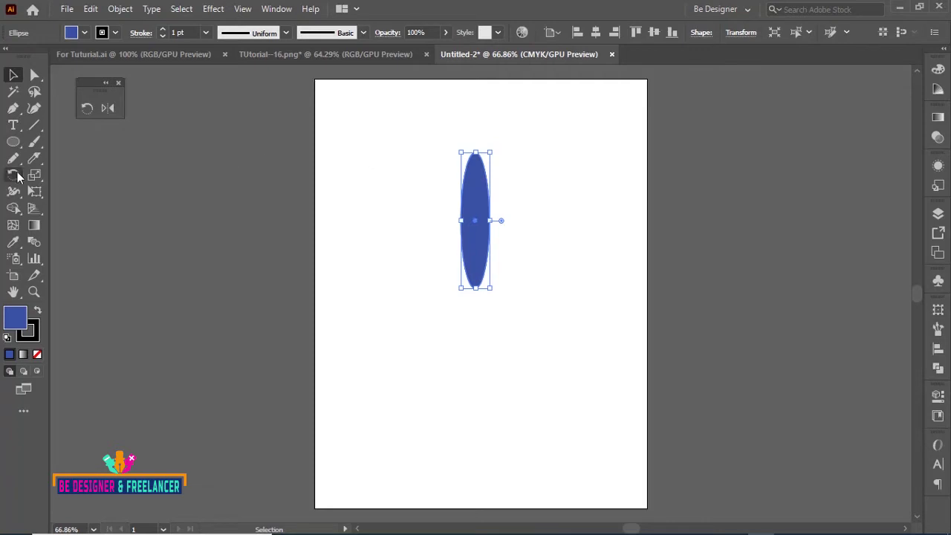
# Step: Repeat -45° rotated copies of the ellipse around a pivot below it into eight petals
pyautogui.click(13, 175)
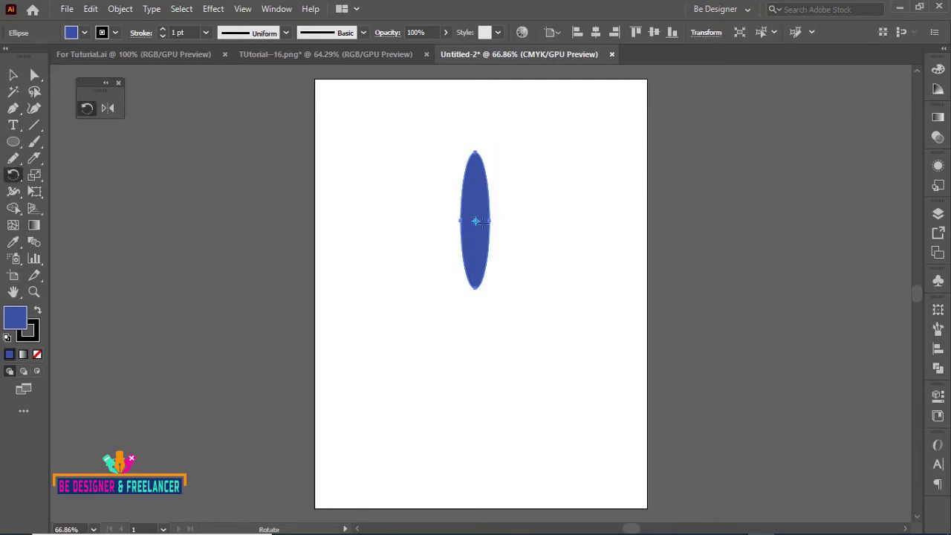
pyautogui.click(476, 310)
pyautogui.moveTo(484, 181); pyautogui.dragTo(551, 221)
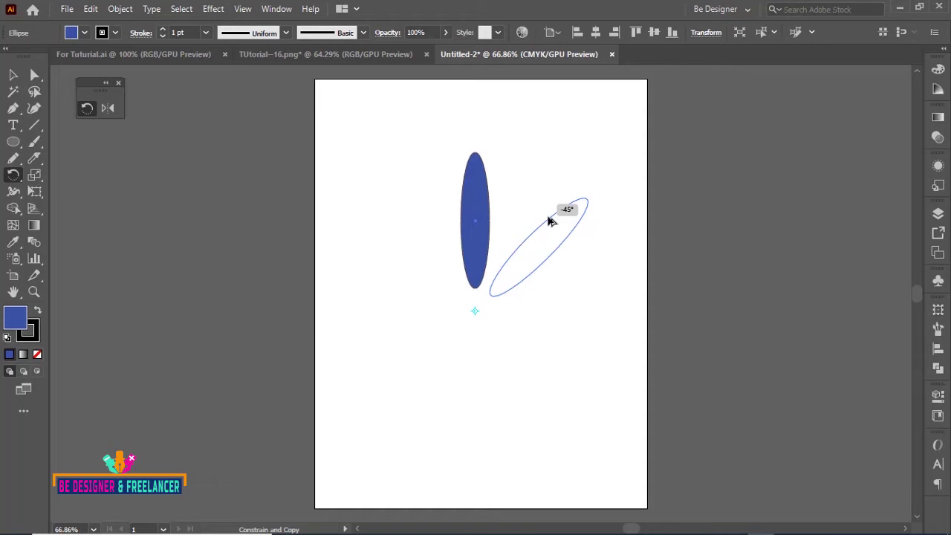
pyautogui.moveTo(551, 222); pyautogui.dragTo(548, 220)
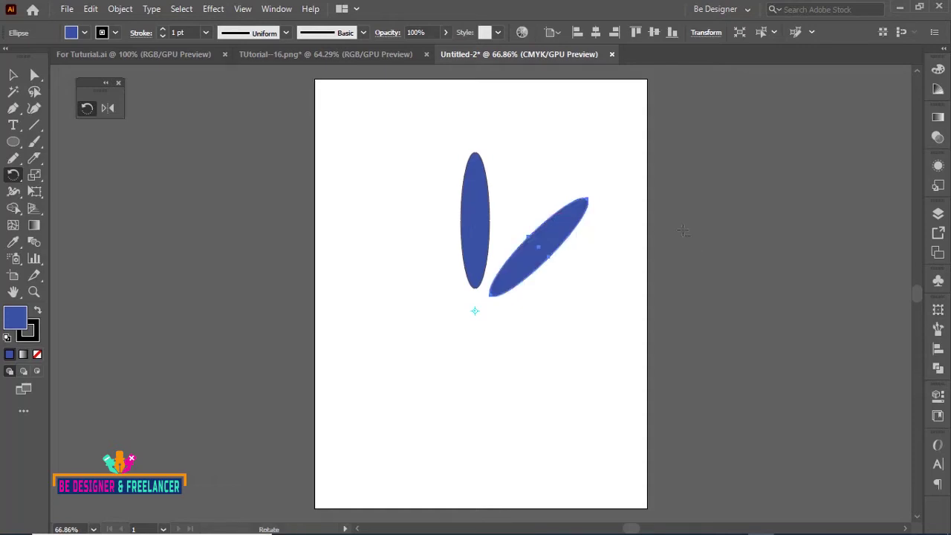
pyautogui.press('ctrl')
pyautogui.hotkey('ctrl', 'd')
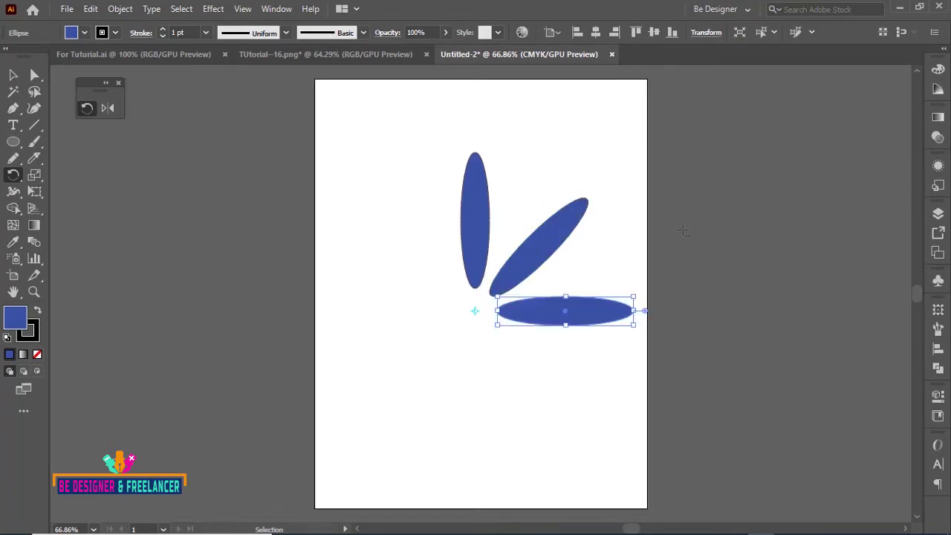
pyautogui.hotkey('ctrl', 'd')
pyautogui.hotkey('ctrl', 'd')
pyautogui.hotkey('ctrl', 'd')
pyautogui.hotkey('ctrl', 'd')
pyautogui.hotkey('ctrl', 'd')
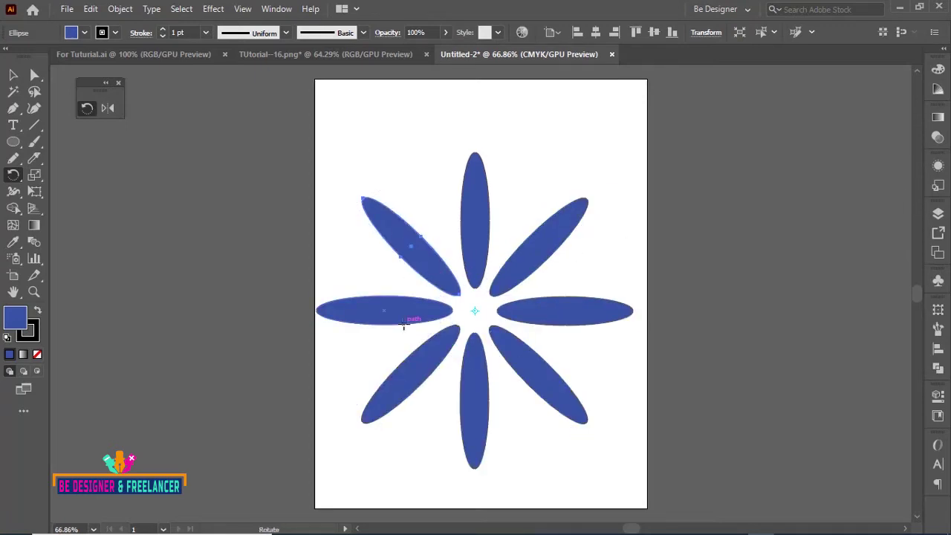
# Step: Marquee-select all eight petals and delete the flower
pyautogui.click(13, 74)
pyautogui.click(303, 199)
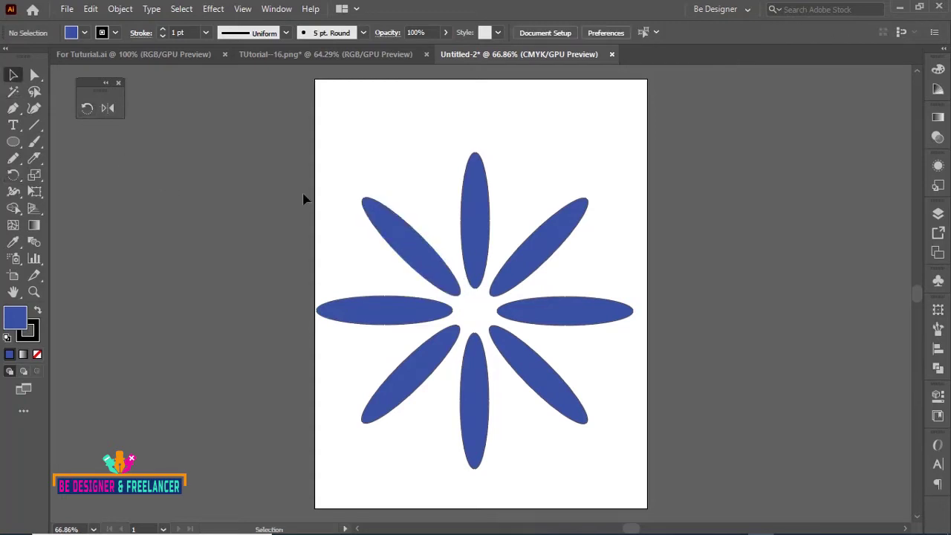
pyautogui.moveTo(352, 159); pyautogui.dragTo(572, 340)
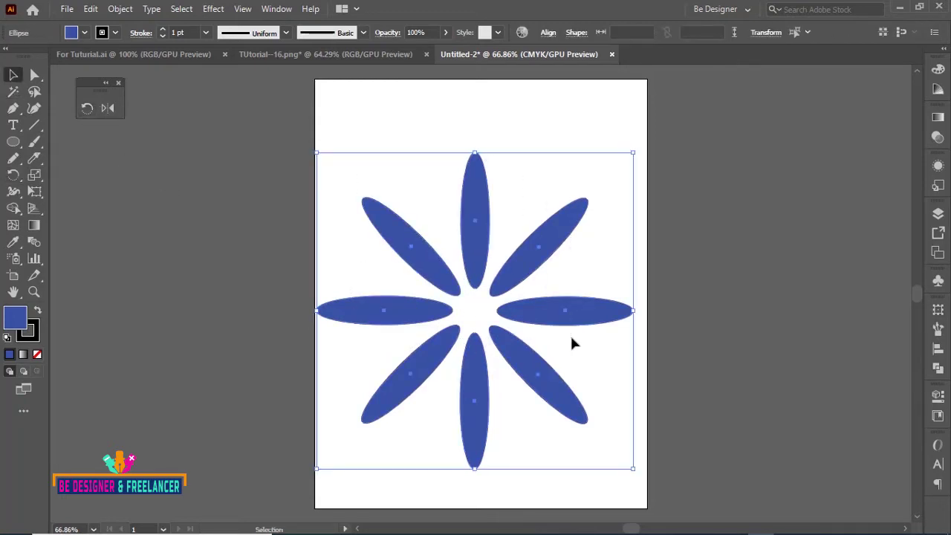
pyautogui.press('Delete')
# Step: Draw a diagonal line and fan rotated copies around its centre into a starburst
pyautogui.click(36, 125)
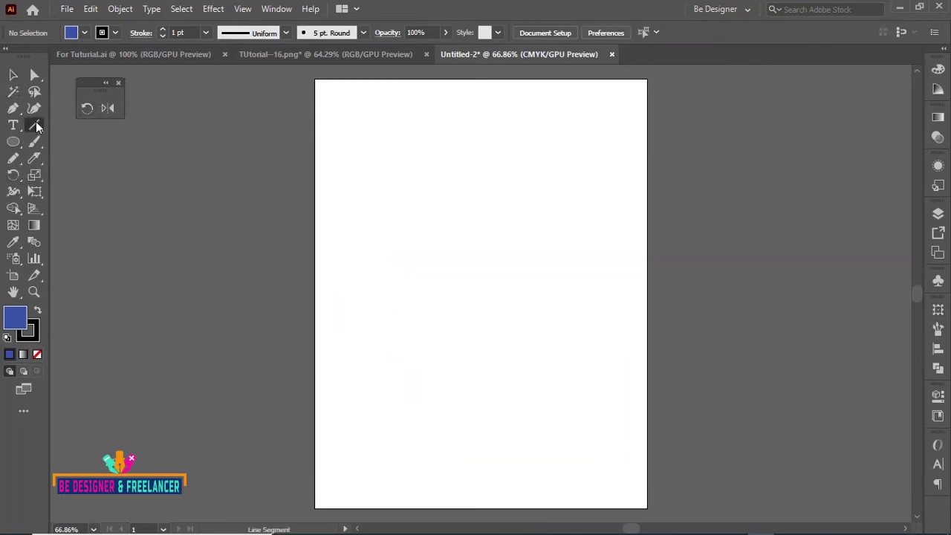
pyautogui.moveTo(388, 186); pyautogui.dragTo(536, 344)
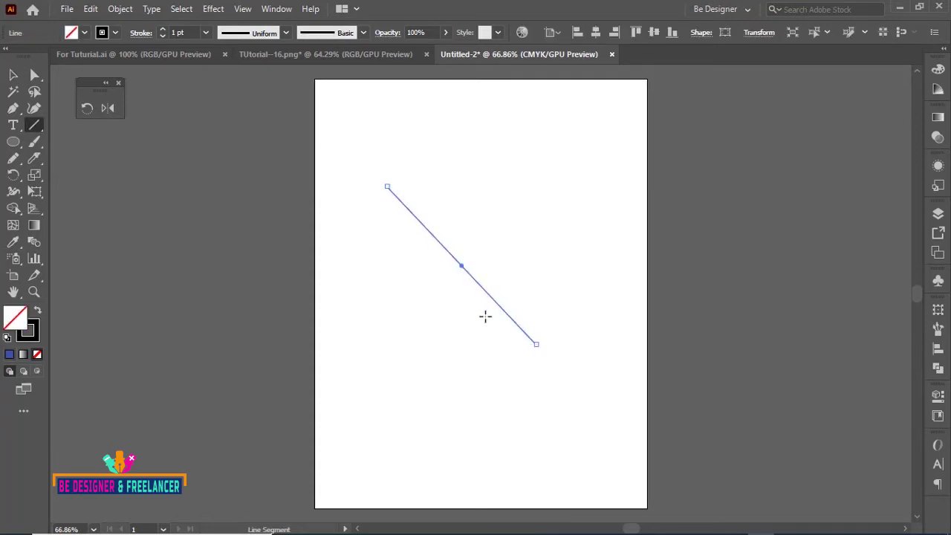
pyautogui.click(14, 178)
pyautogui.moveTo(13, 178); pyautogui.dragTo(74, 174)
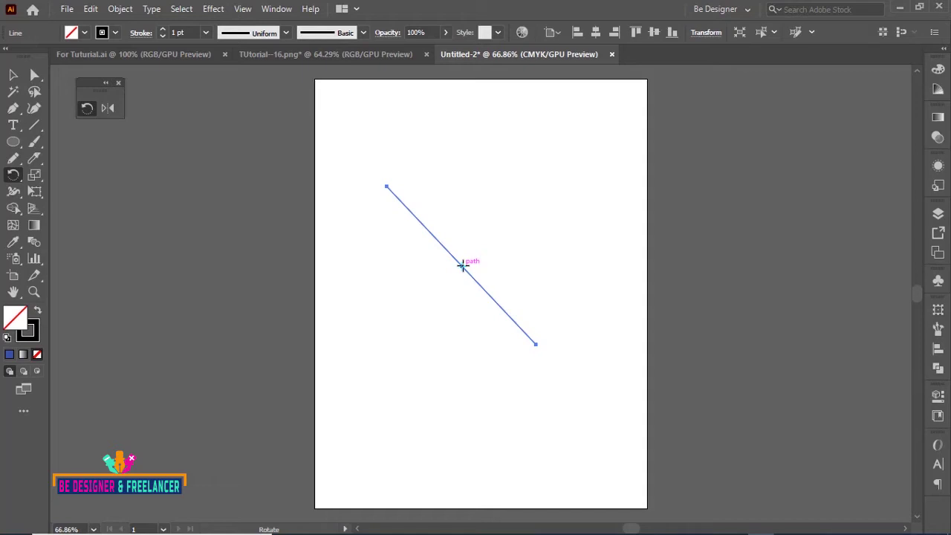
pyautogui.click(463, 266)
pyautogui.moveTo(404, 200); pyautogui.dragTo(420, 202)
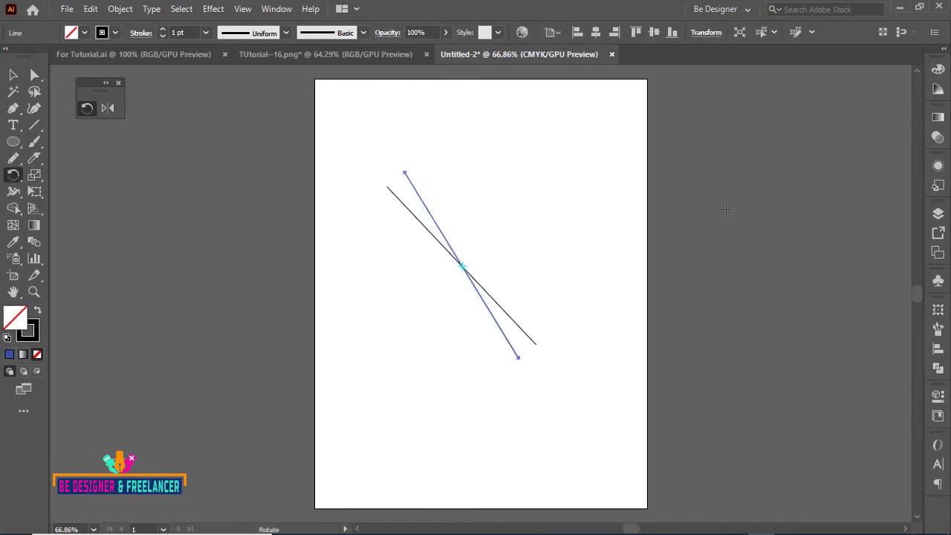
pyautogui.hotkey('ctrl', 'd')
pyautogui.hotkey('ctrl', 'd')
pyautogui.hotkey('ctrl', 'd')
pyautogui.hotkey('ctrl', 'd')
pyautogui.hotkey('ctrl', 'd')
pyautogui.hotkey('ctrl', 'd')
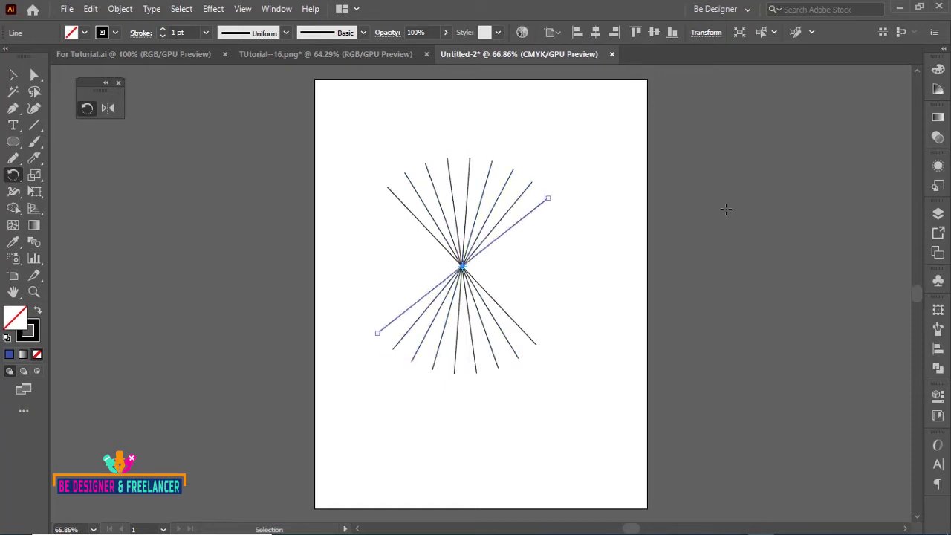
pyautogui.hotkey('ctrl', 'd')
pyautogui.hotkey('ctrl', 'd')
pyautogui.hotkey('ctrl', 'd')
pyautogui.hotkey('ctrl', 'd')
pyautogui.hotkey('ctrl', 'd')
pyautogui.hotkey('ctrl', 'd')
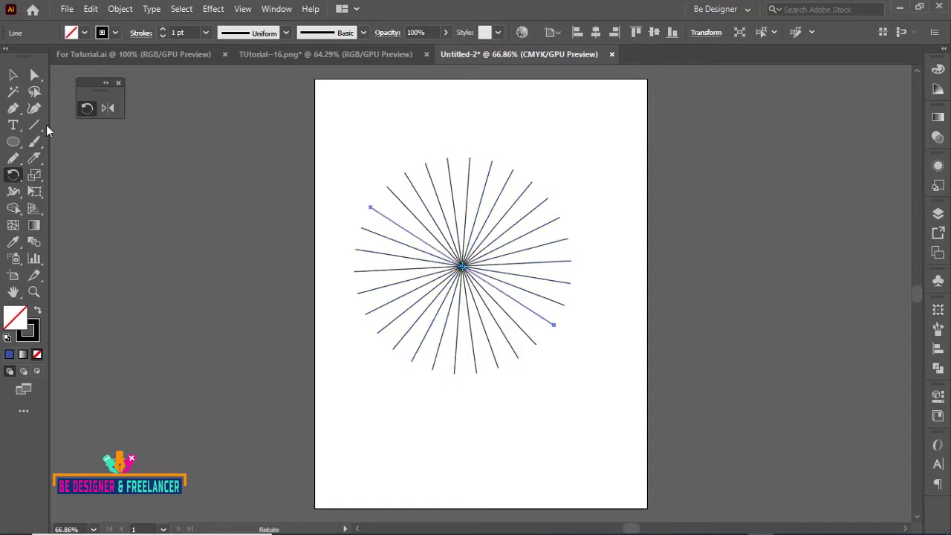
# Step: Marquee-select the whole starburst of lines and delete it
pyautogui.press('v')
pyautogui.click(348, 148)
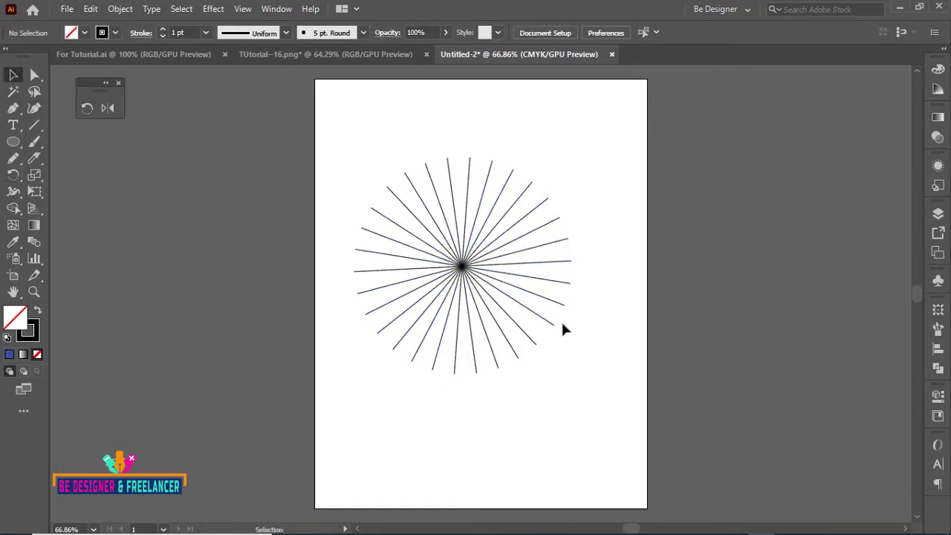
pyautogui.moveTo(399, 183); pyautogui.dragTo(599, 381)
pyautogui.press('Delete')
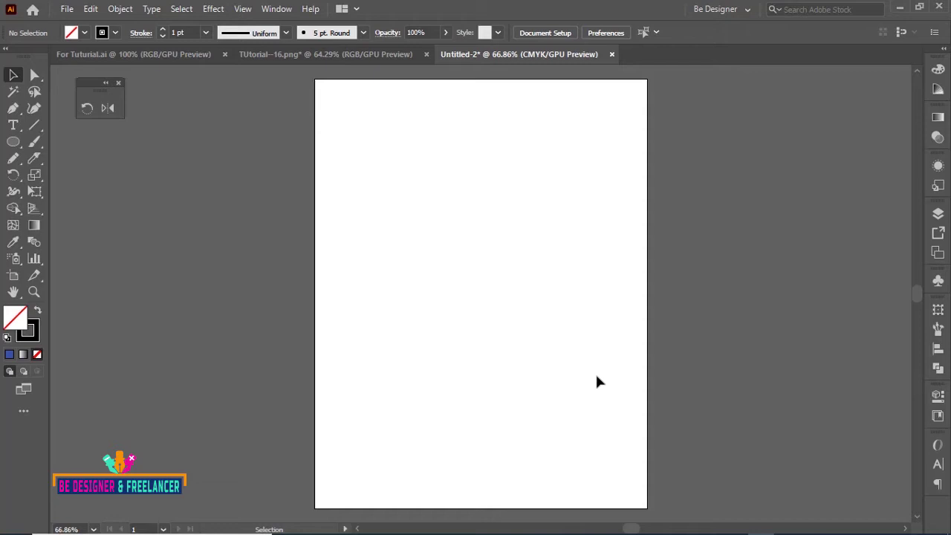
# Step: Draw a circle about 80 pt across mid-artboard and fill it with saturated blue
pyautogui.click(12, 142)
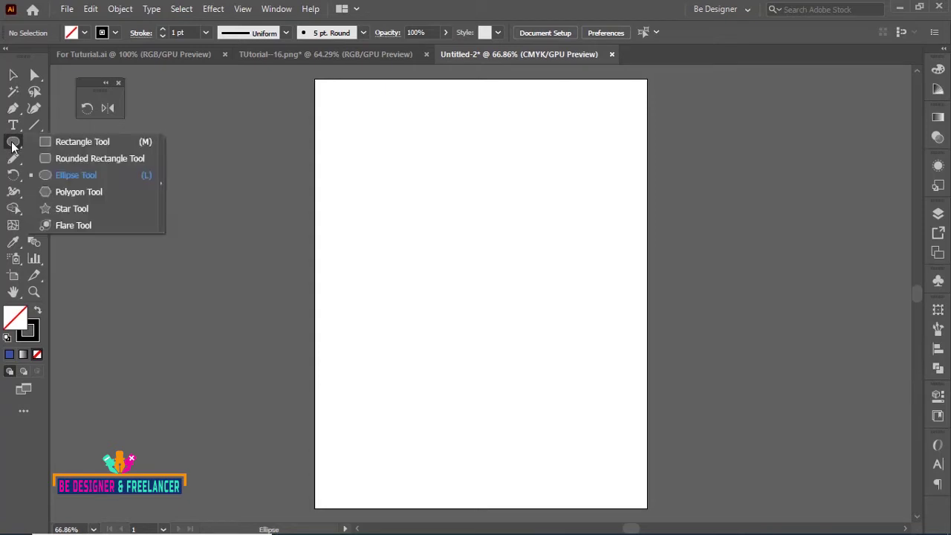
pyautogui.click(58, 175)
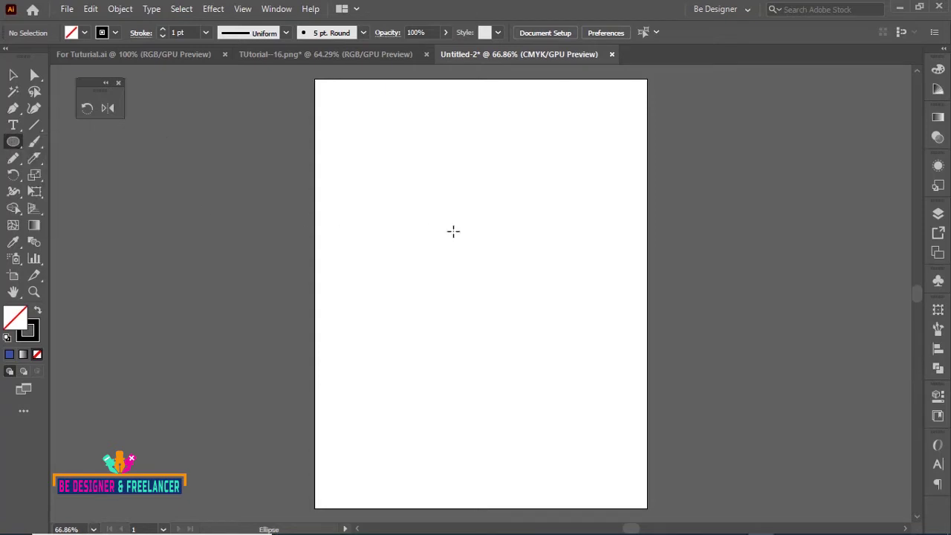
pyautogui.moveTo(449, 233); pyautogui.dragTo(484, 277)
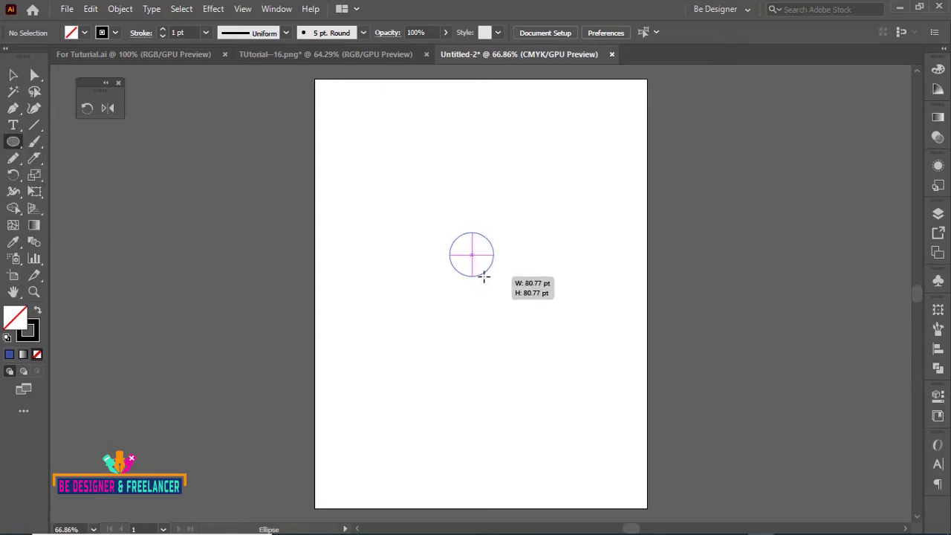
pyautogui.hotkey('ctrl', '1')
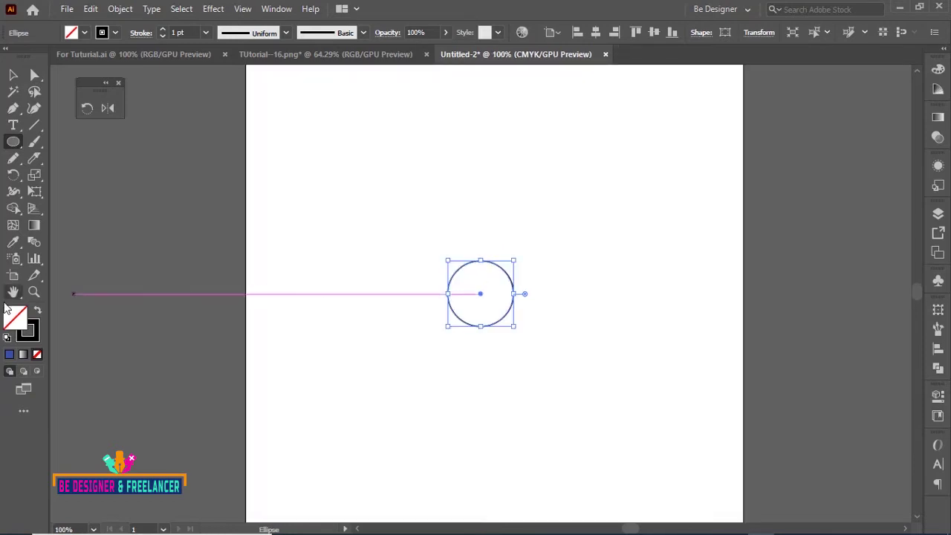
pyautogui.doubleClick(27, 330)
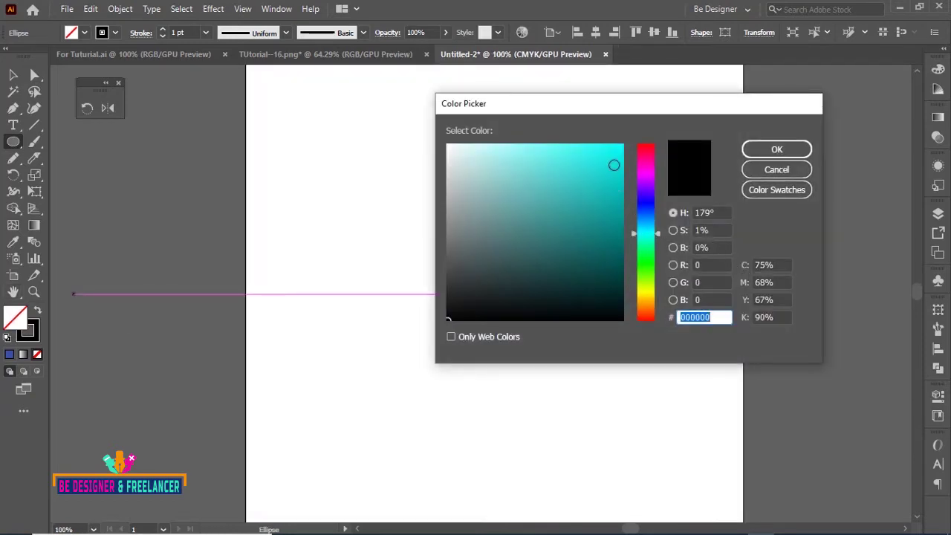
pyautogui.click(648, 200)
pyautogui.click(620, 149)
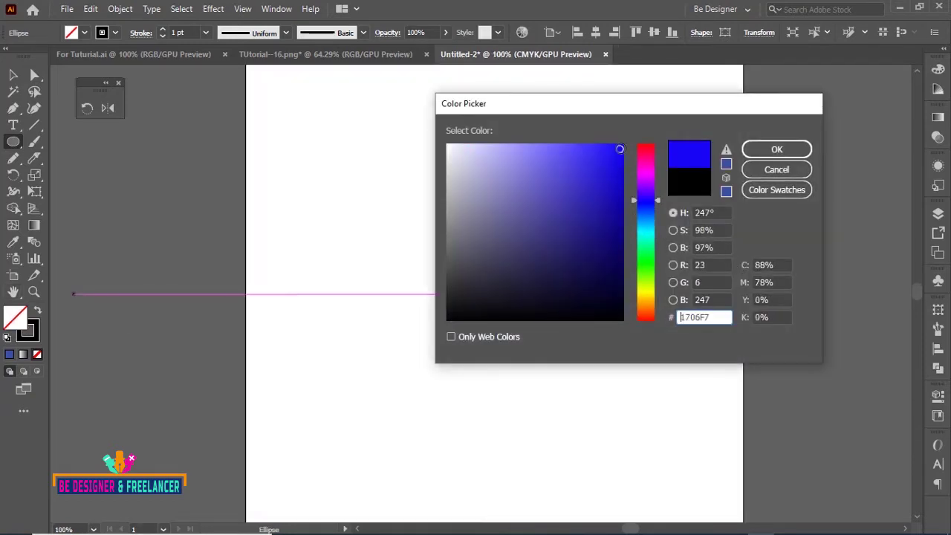
pyautogui.click(770, 154)
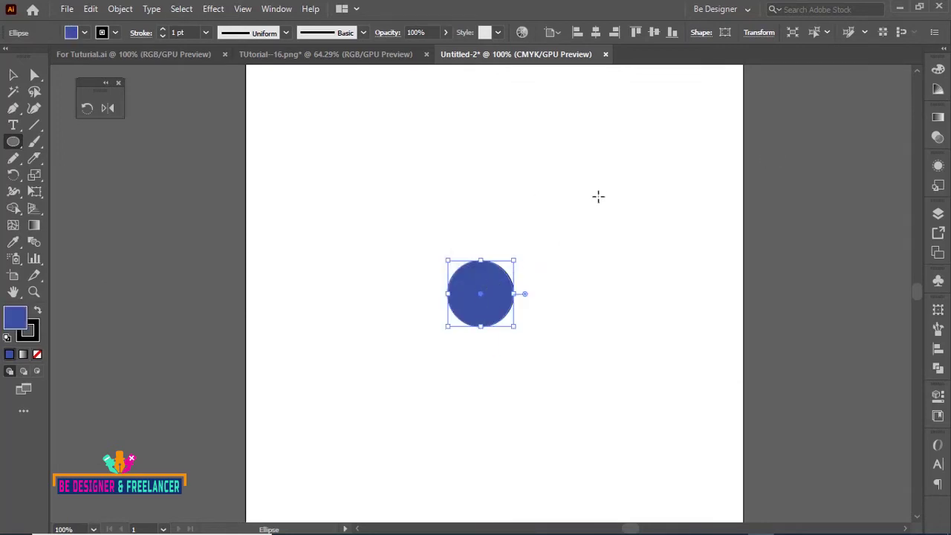
# Step: Show the rulers with Ctrl+R and pull a horizontal guide down onto the page
pyautogui.press('ctrl')
pyautogui.hotkey('ctrl', 'r')
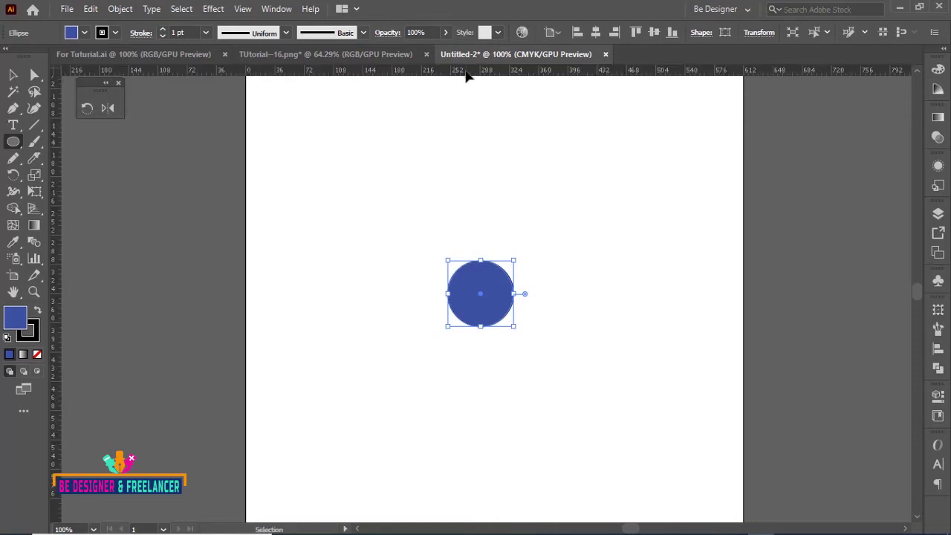
pyautogui.moveTo(466, 70); pyautogui.dragTo(465, 300)
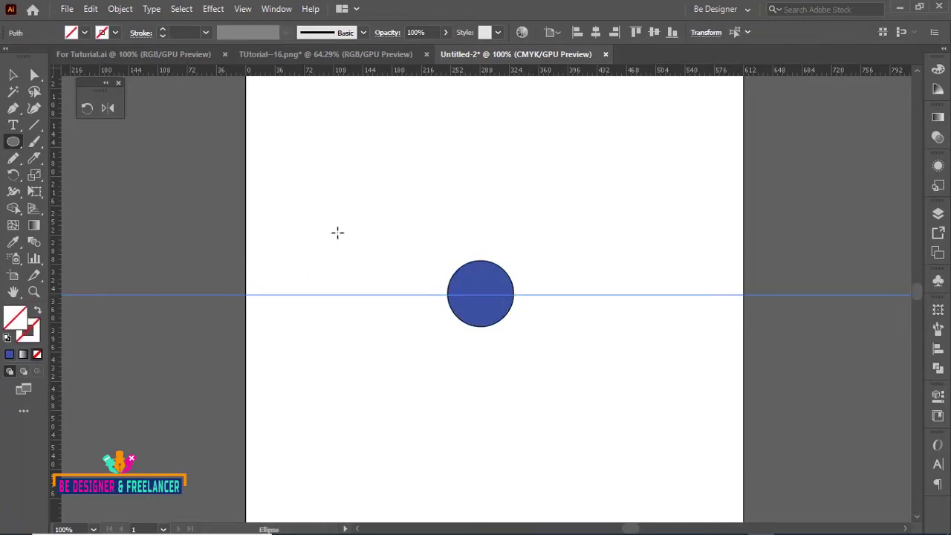
# Step: Drop the horizontal guide through the circle's centre and add a vertical guide crossing it there
pyautogui.click(13, 75)
pyautogui.click(500, 281)
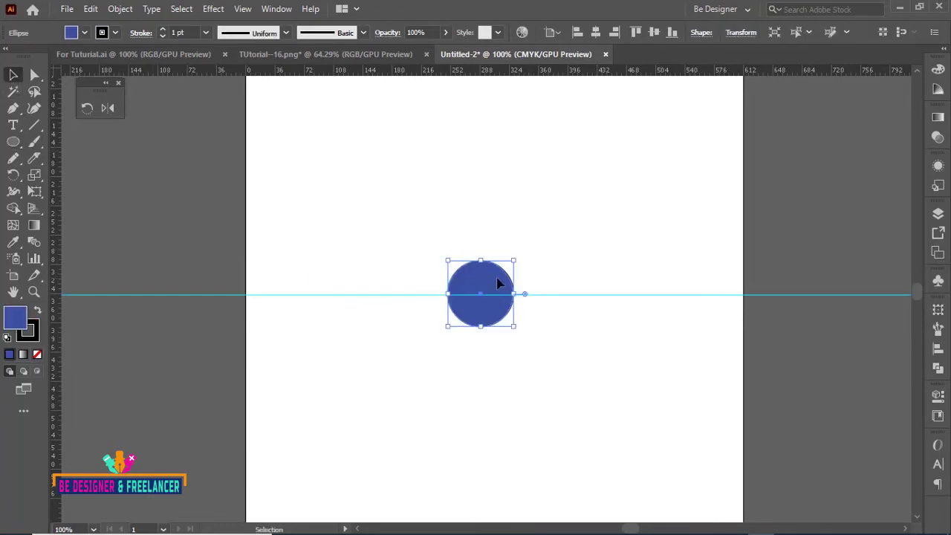
pyautogui.moveTo(56, 228); pyautogui.dragTo(483, 260)
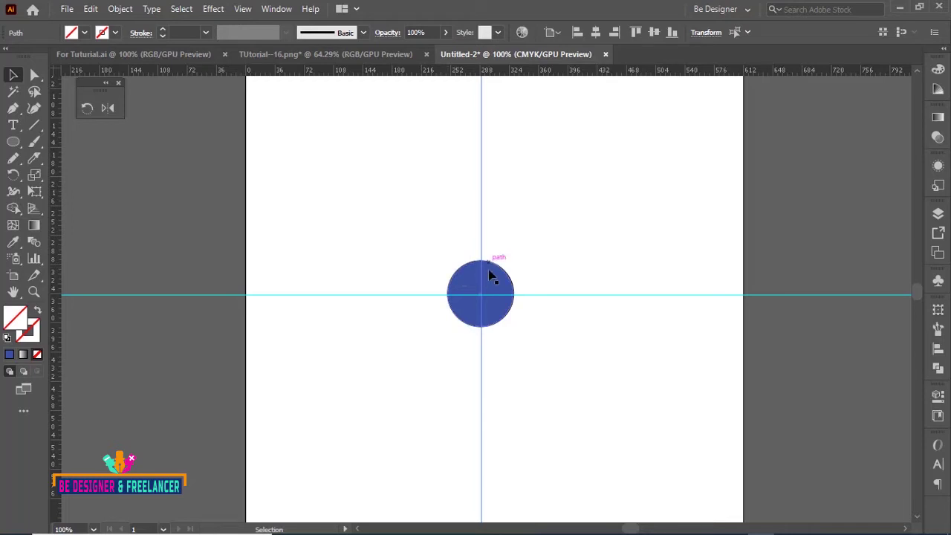
pyautogui.click(482, 309)
pyautogui.moveTo(473, 296); pyautogui.dragTo(593, 346)
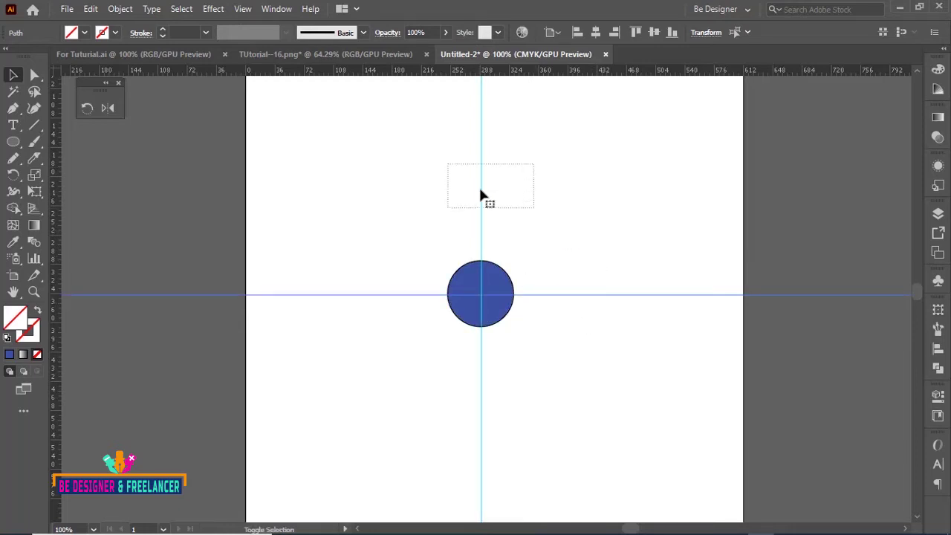
pyautogui.click(479, 186)
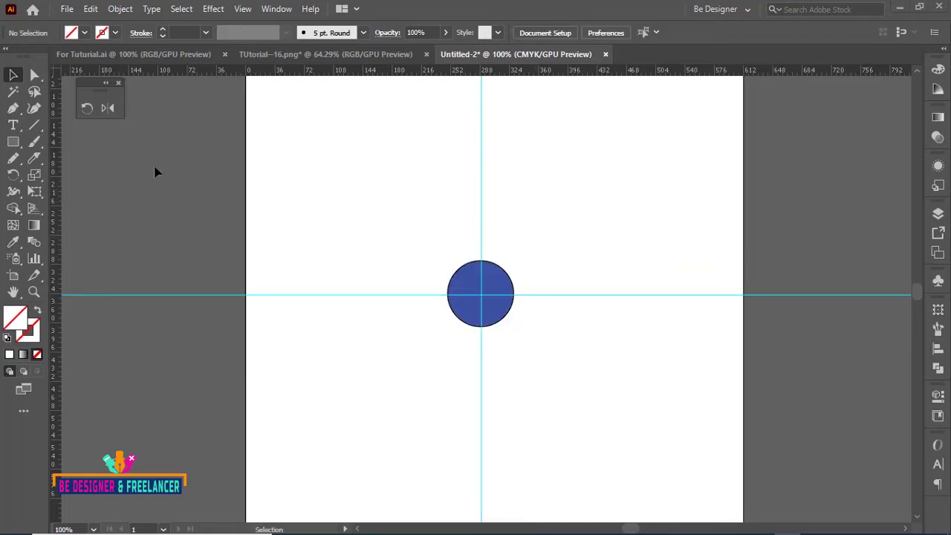
# Step: Draw a blue-filled square above the circle, centred on the vertical guide
pyautogui.click(13, 142)
pyautogui.moveTo(13, 142); pyautogui.dragTo(67, 142)
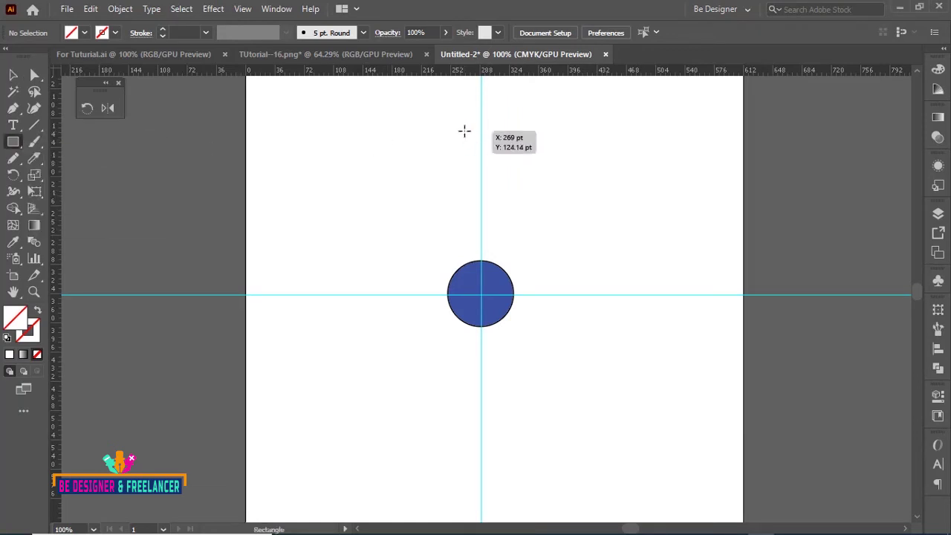
pyautogui.moveTo(435, 102); pyautogui.dragTo(493, 159)
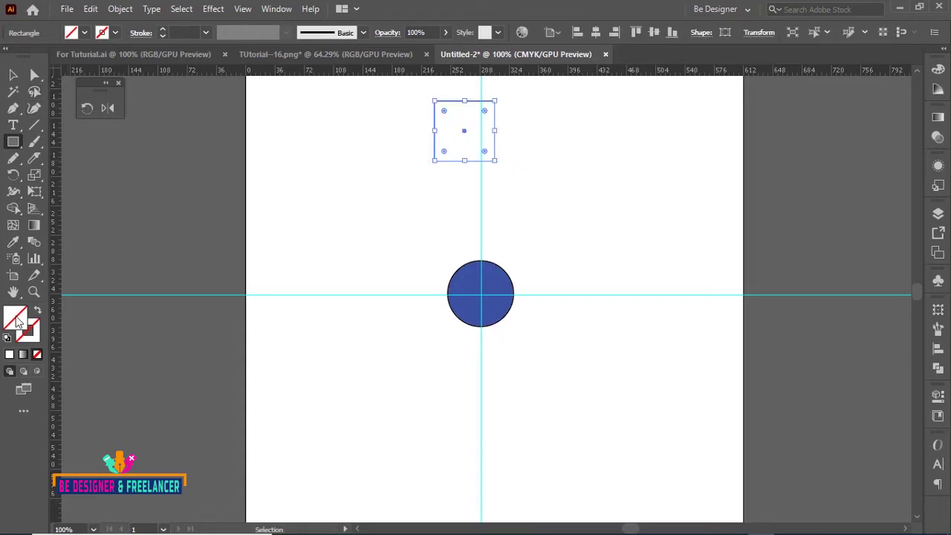
pyautogui.doubleClick(16, 319)
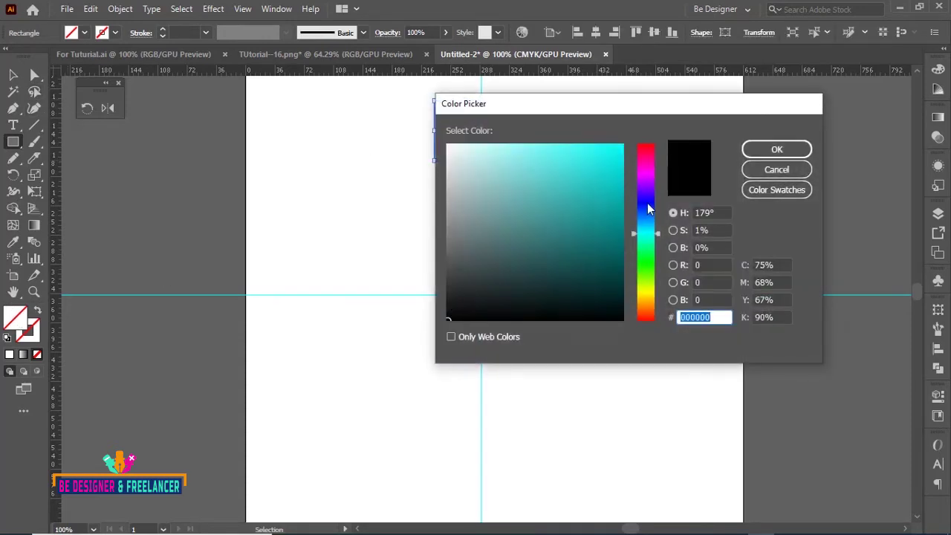
pyautogui.click(648, 204)
pyautogui.click(618, 143)
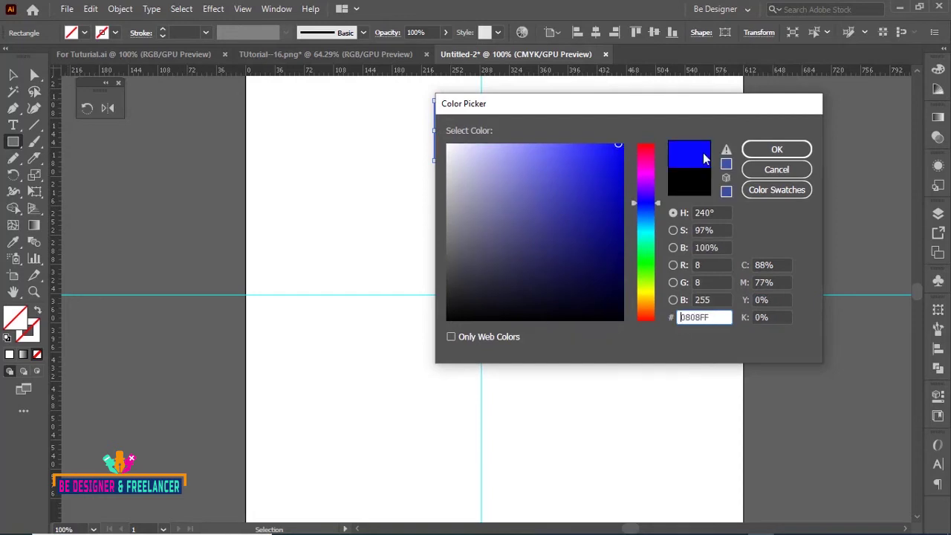
pyautogui.click(773, 150)
pyautogui.press('v')
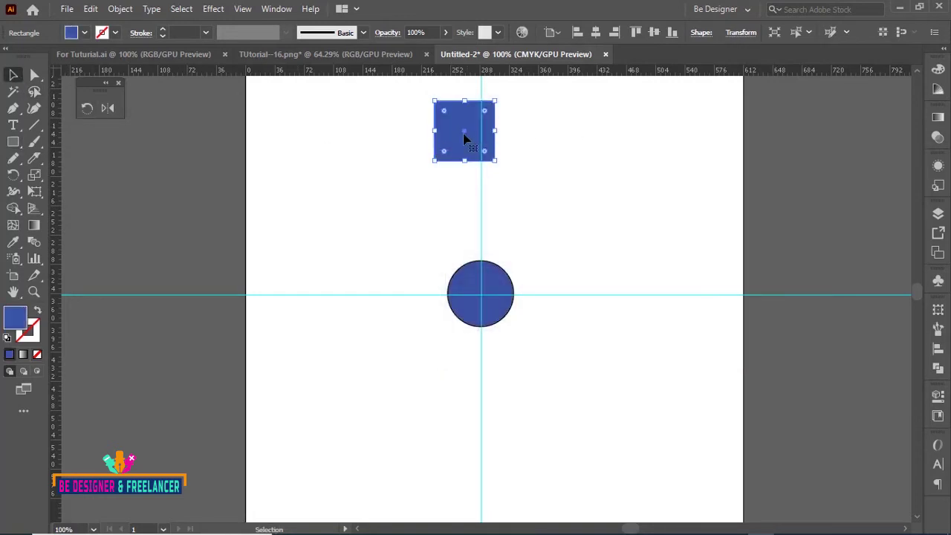
pyautogui.moveTo(463, 138); pyautogui.dragTo(480, 144)
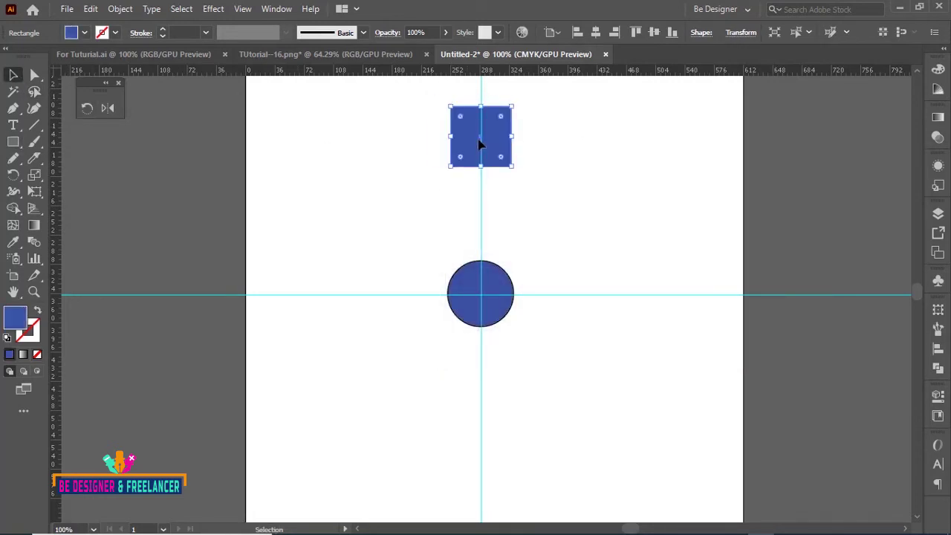
# Step: Change the square's fill to black and rotate it 45° into a diamond
pyautogui.doubleClick(23, 324)
pyautogui.moveTo(600, 247)
pyautogui.mouseDown()
pyautogui.moveTo(545, 282)
pyautogui.moveTo(559, 319)
pyautogui.mouseUp()
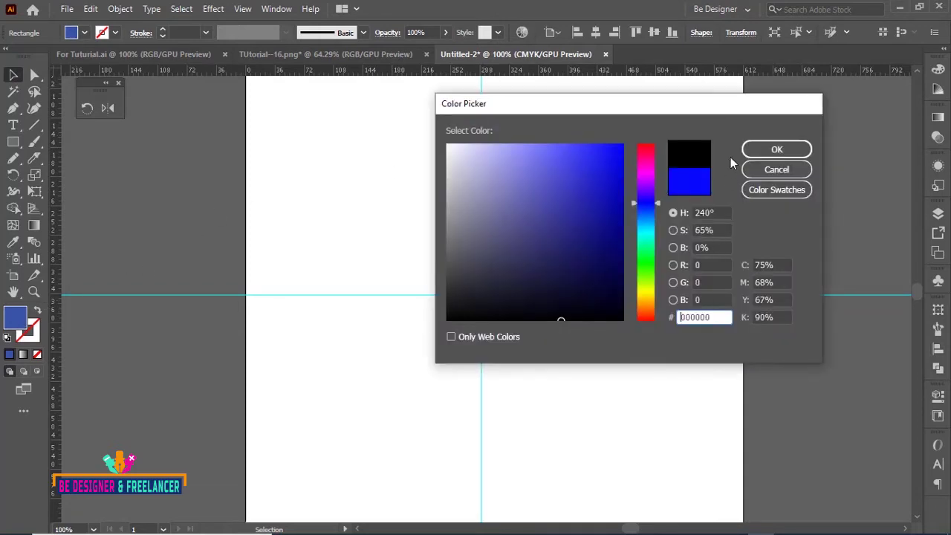
pyautogui.click(769, 151)
pyautogui.moveTo(515, 101); pyautogui.dragTo(526, 140)
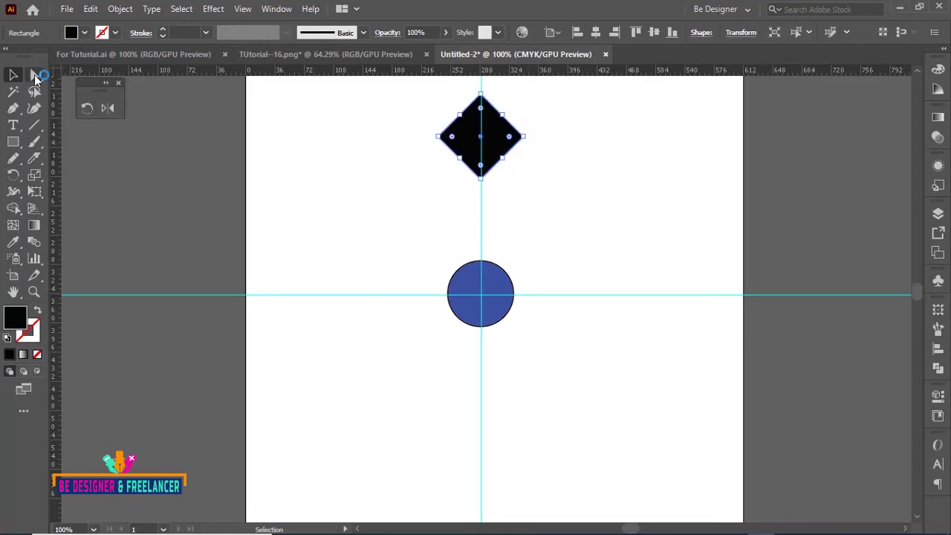
pyautogui.click(34, 74)
# Step: Move the diamond higher and pull its top anchor up to form a kite
pyautogui.moveTo(482, 178); pyautogui.dragTo(483, 69)
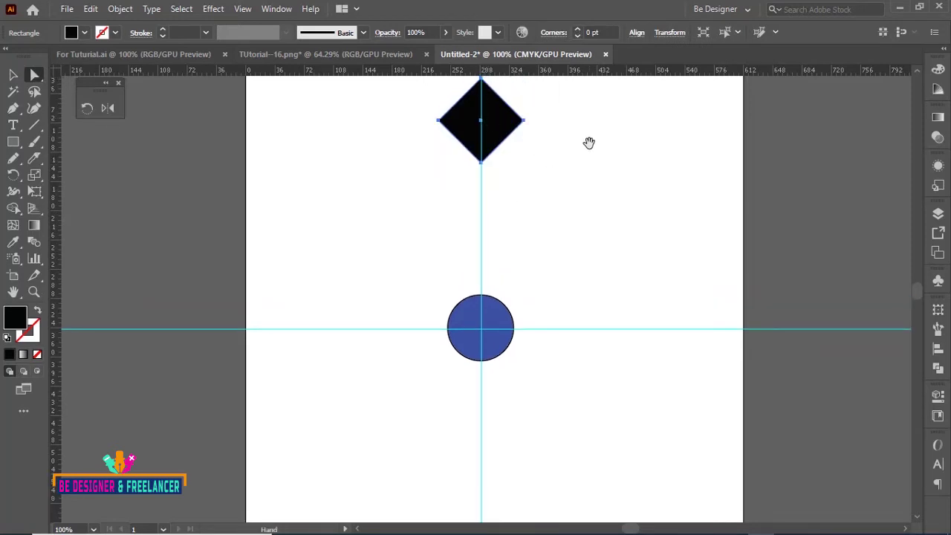
pyautogui.moveTo(588, 142); pyautogui.dragTo(565, 235)
pyautogui.click(469, 175)
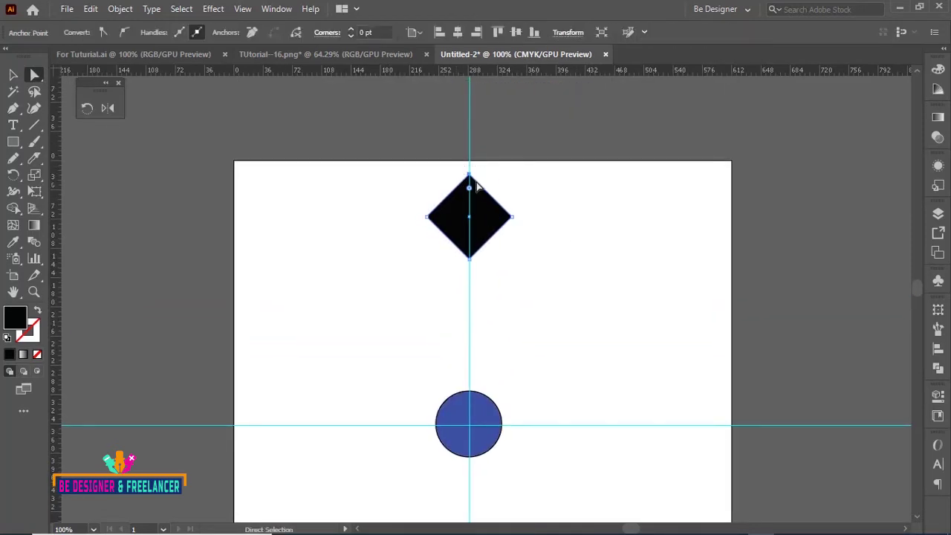
pyautogui.click(472, 149)
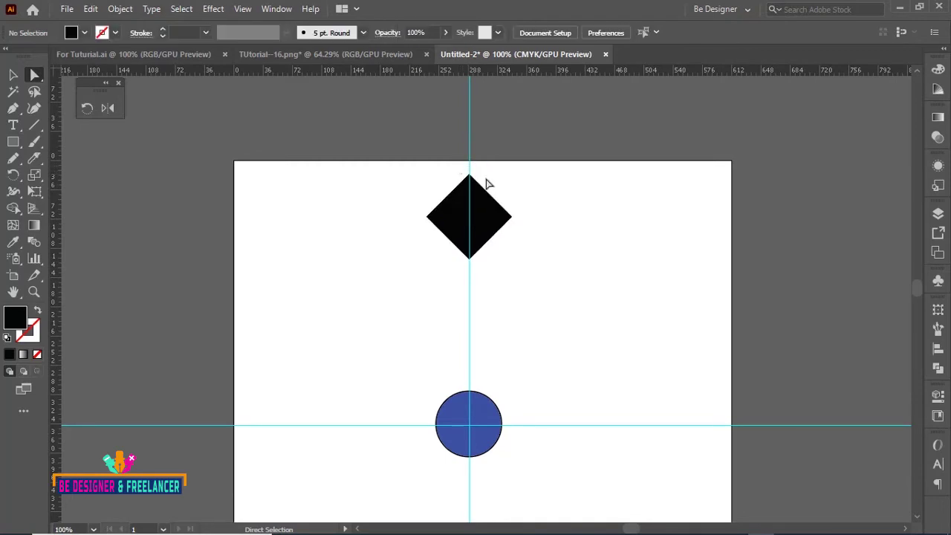
pyautogui.click(476, 186)
pyautogui.moveTo(469, 175); pyautogui.dragTo(470, 139)
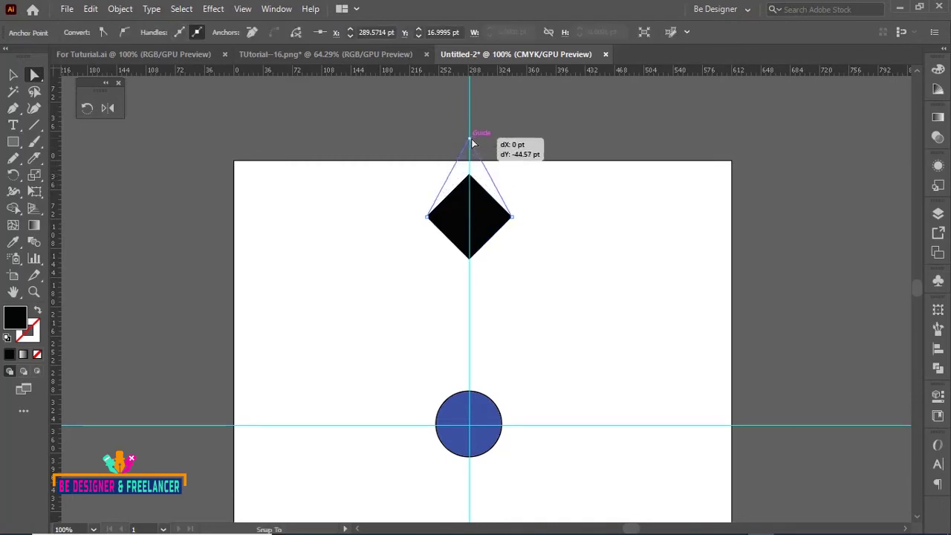
# Step: Reposition the kite near the page top and deselect it
pyautogui.scroll(-3, 510, 212)
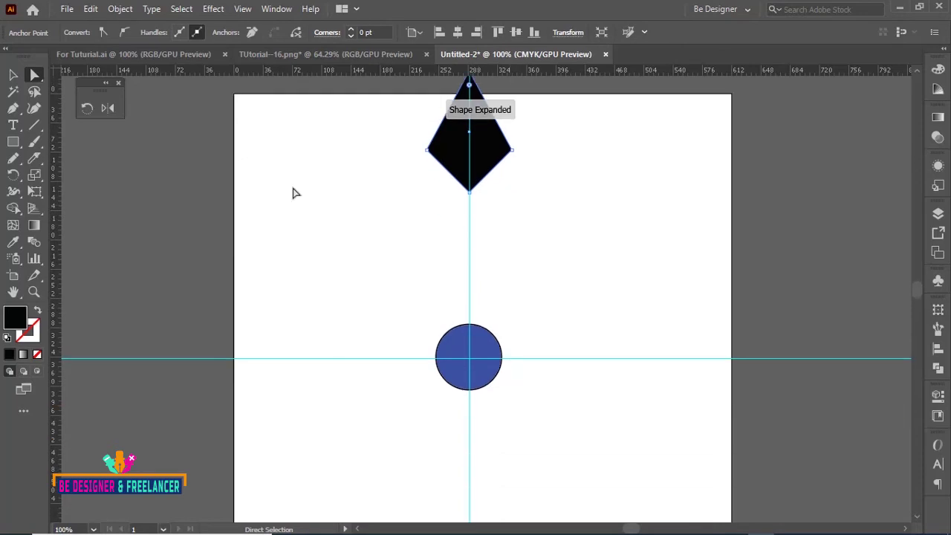
pyautogui.press('v')
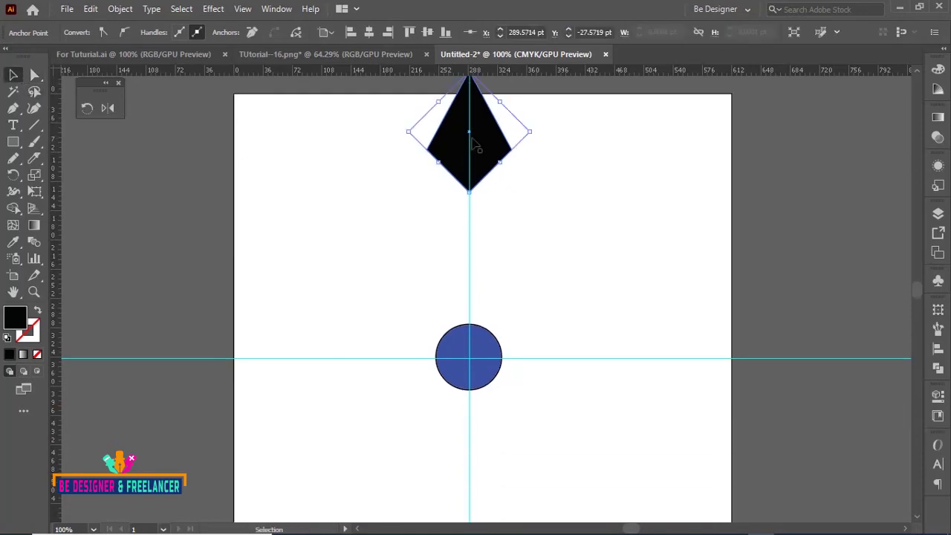
pyautogui.moveTo(482, 145); pyautogui.dragTo(480, 208)
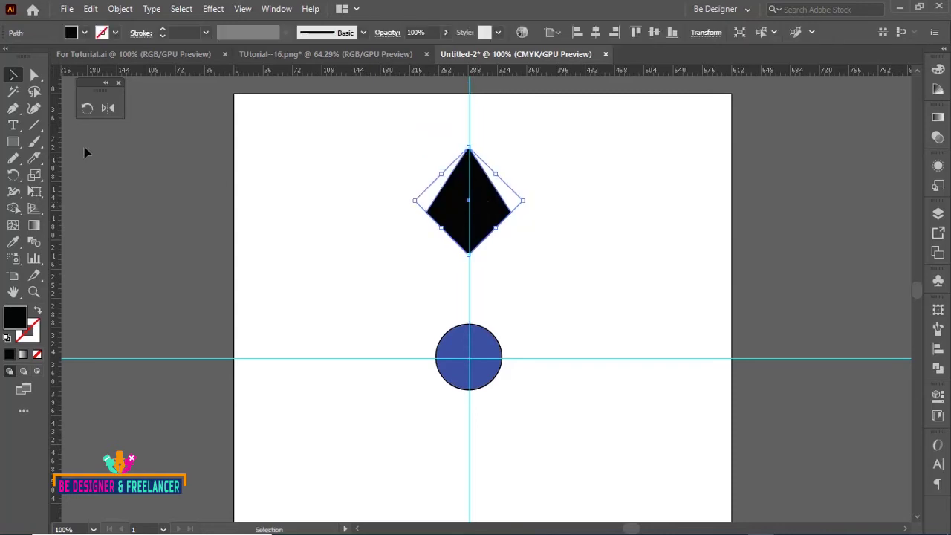
pyautogui.click(34, 75)
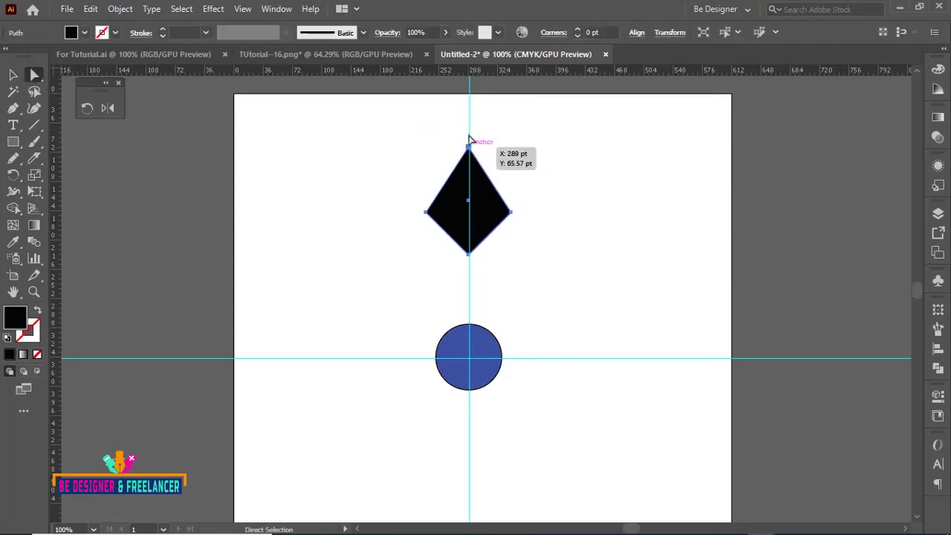
pyautogui.moveTo(469, 140); pyautogui.dragTo(469, 95)
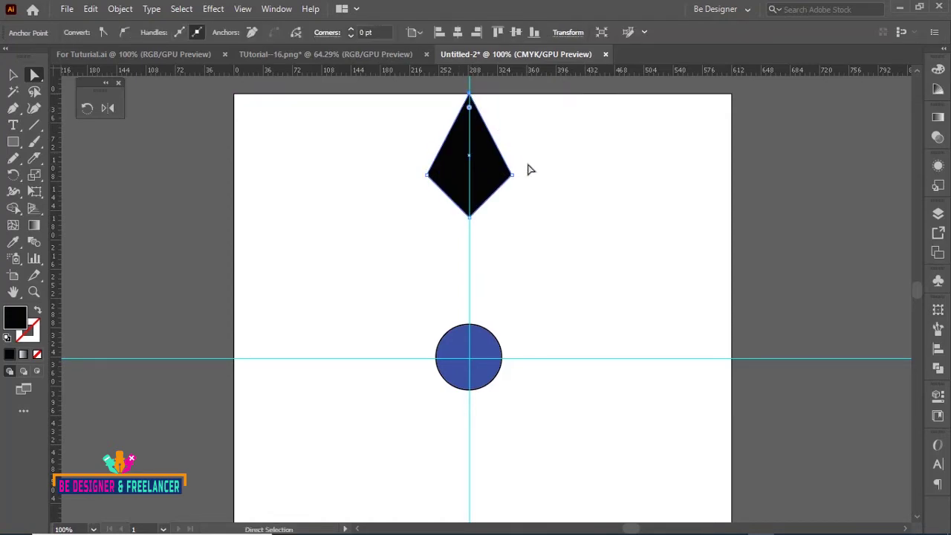
pyautogui.click(13, 74)
pyautogui.click(452, 210)
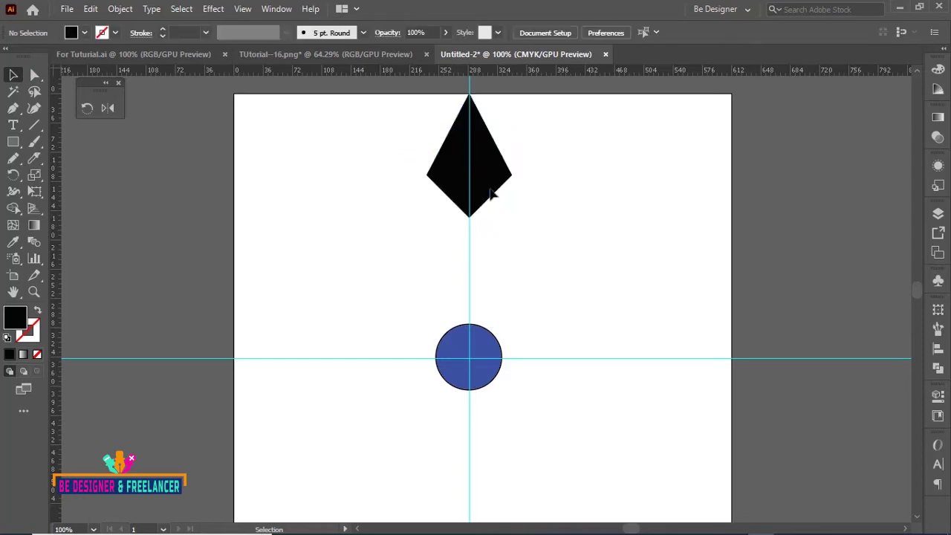
# Step: Add a smaller duplicate kite inside the original, filled light grey #ededed
pyautogui.moveTo(479, 179); pyautogui.dragTo(606, 193)
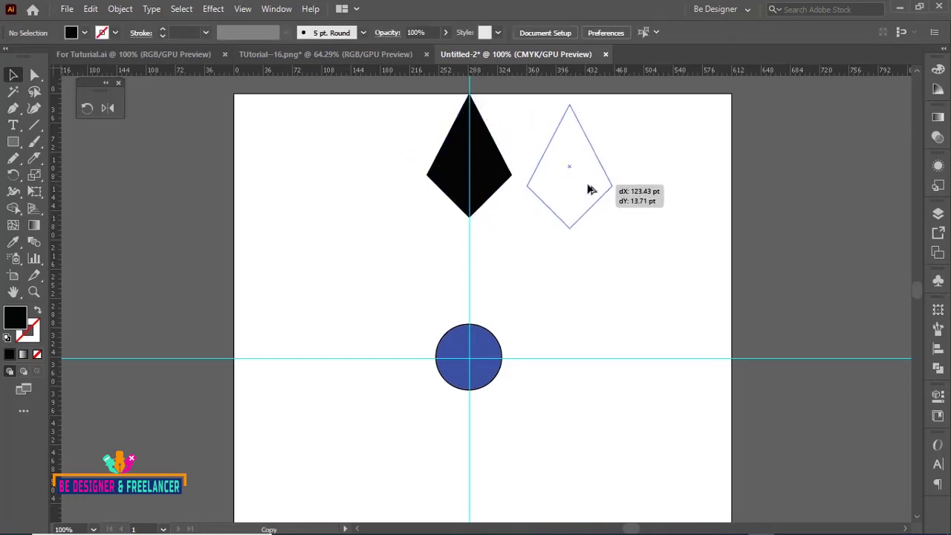
pyautogui.moveTo(637, 166); pyautogui.dragTo(473, 175)
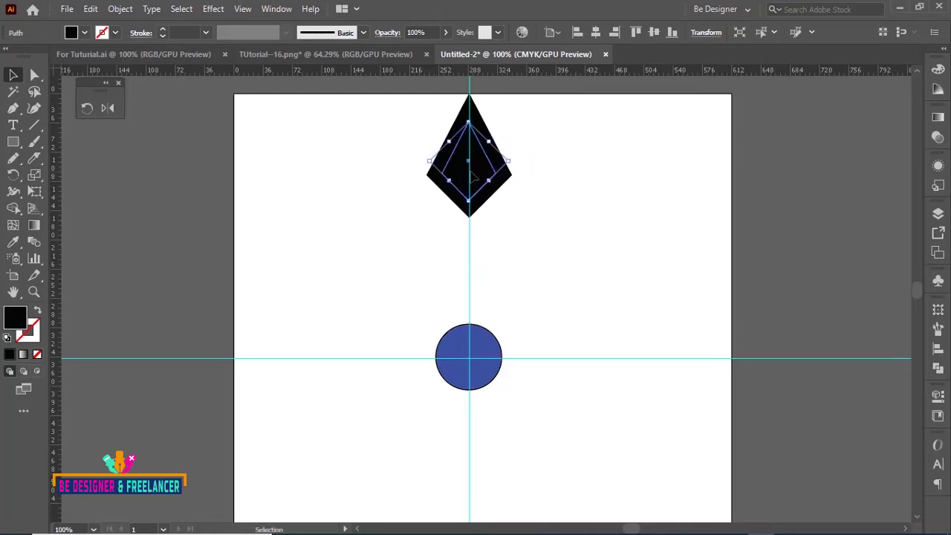
pyautogui.doubleClick(16, 319)
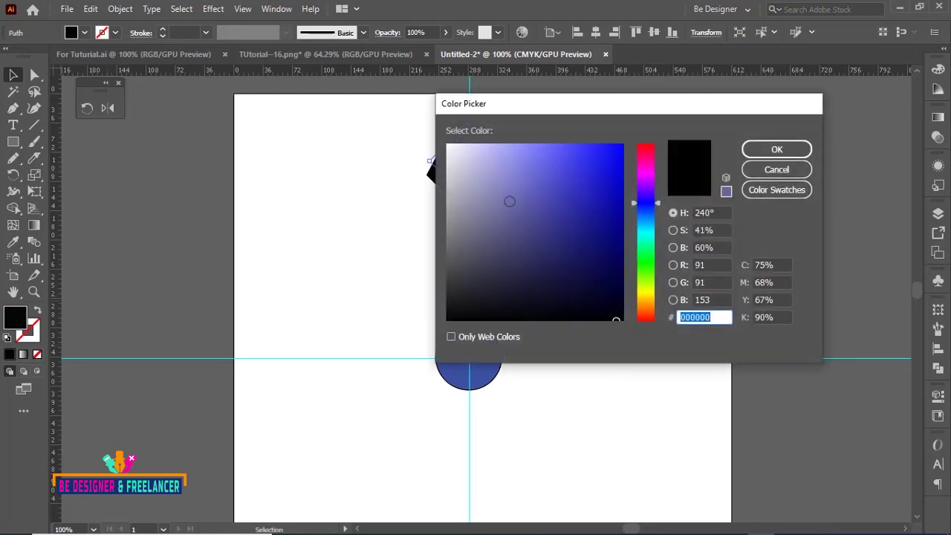
pyautogui.write('ededed')
pyautogui.press('Return')
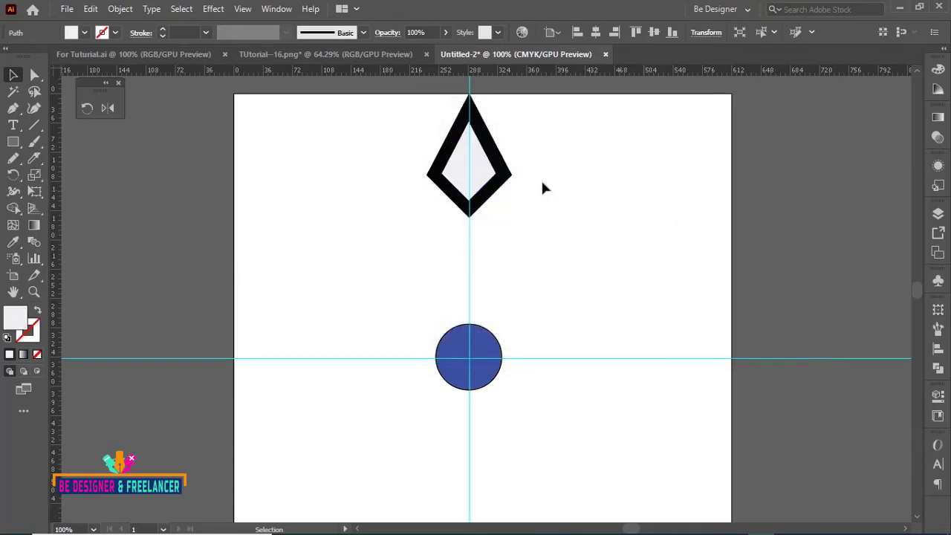
# Step: Group both kite shapes into one object and select the group
pyautogui.moveTo(525, 151); pyautogui.dragTo(491, 177)
pyautogui.rightClick(490, 172)
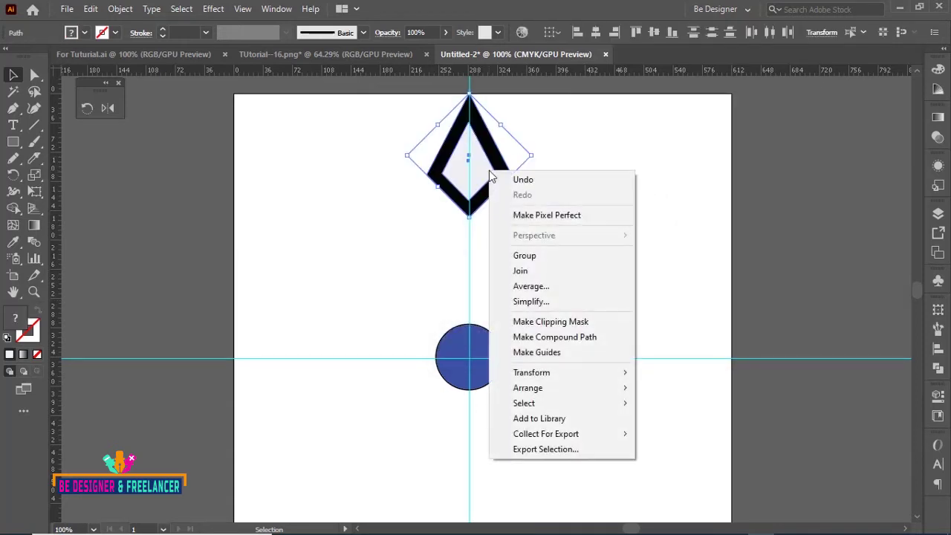
pyautogui.click(524, 256)
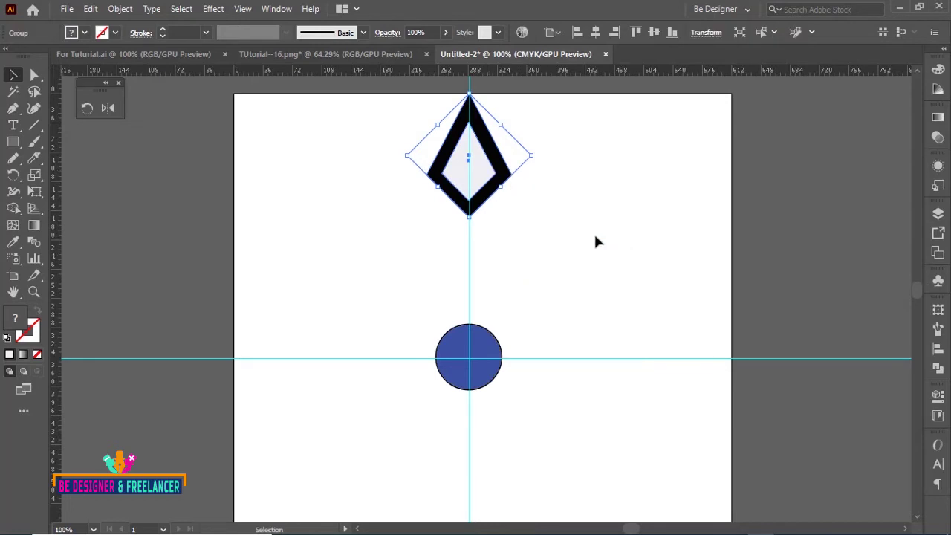
pyautogui.click(594, 231)
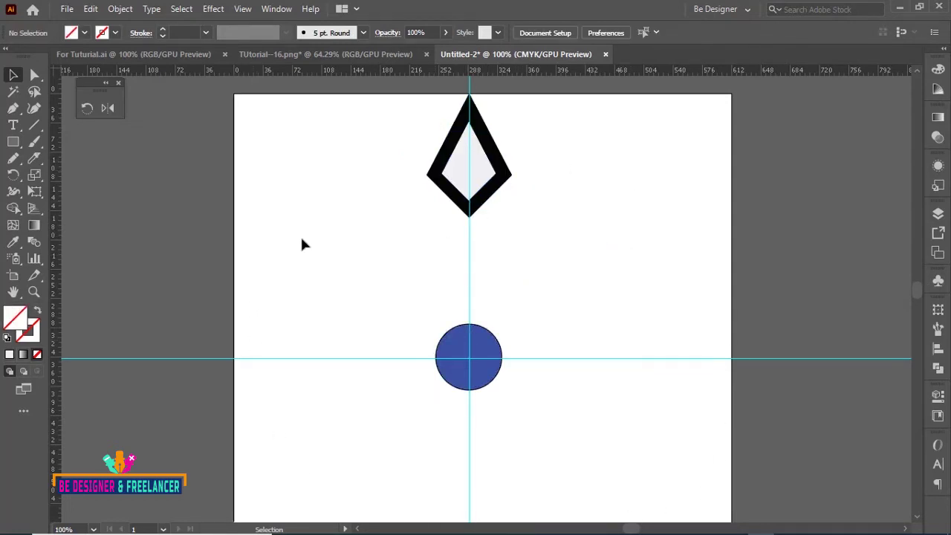
pyautogui.click(496, 181)
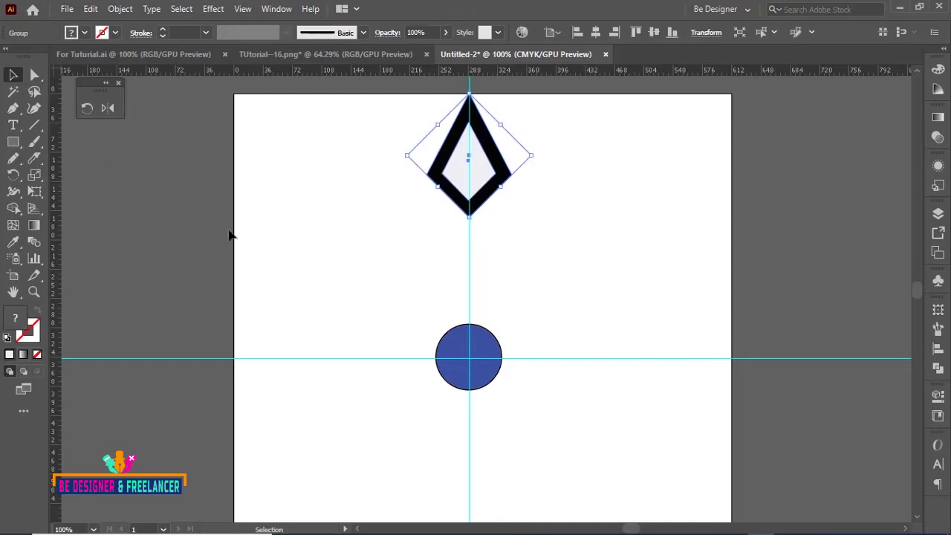
pyautogui.click(13, 177)
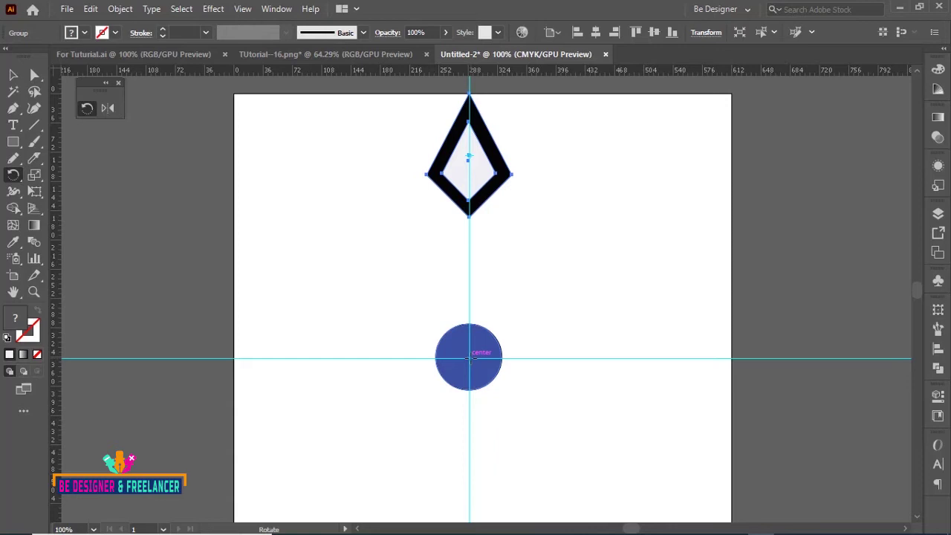
# Step: Make a 20° rotated copy of the kite pivoting on the blue circle's centre
pyautogui.click(470, 357)
pyautogui.click(15, 176)
pyautogui.keyDown('alt'); pyautogui.click(469, 358); pyautogui.keyUp('alt')
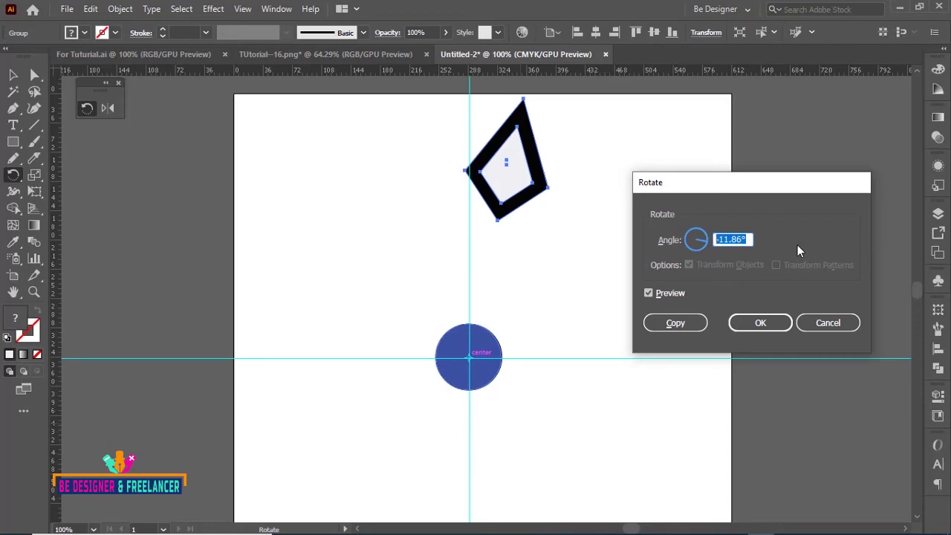
pyautogui.write('20')
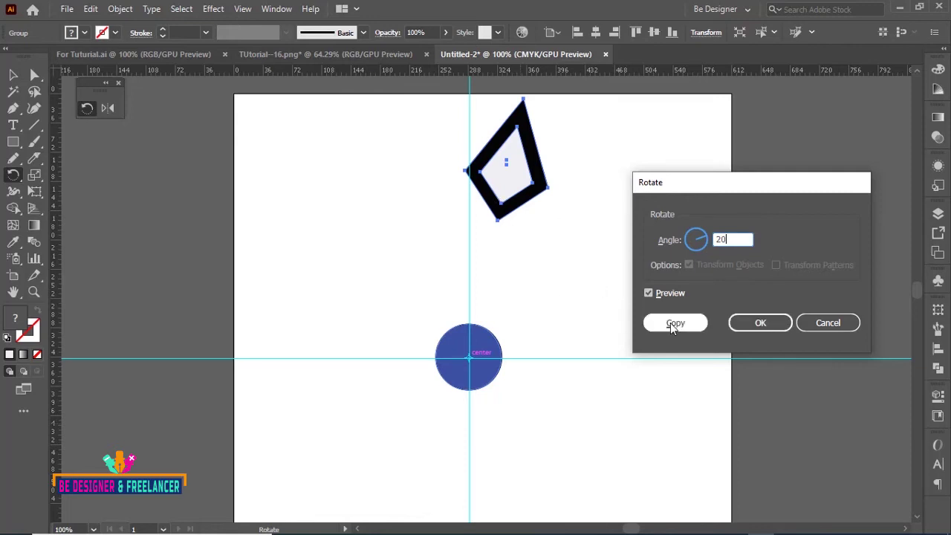
pyautogui.click(670, 323)
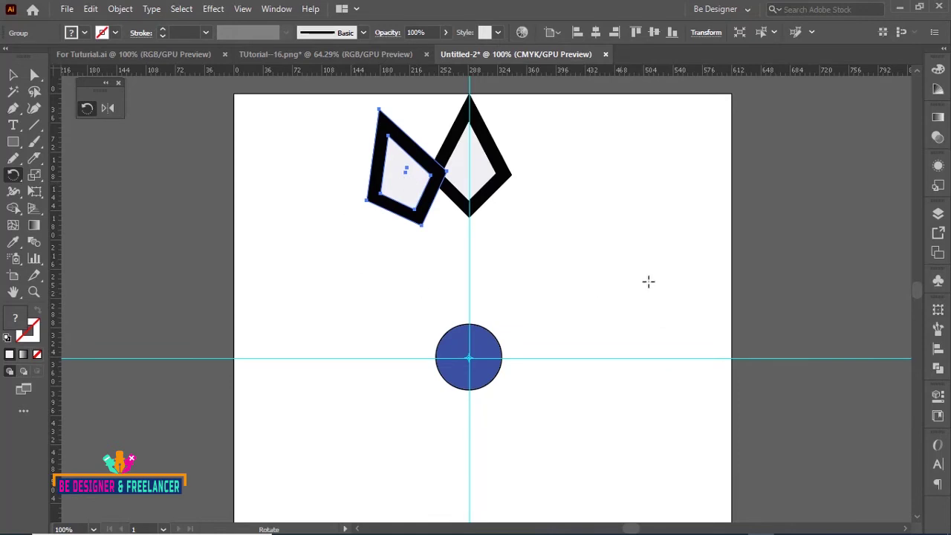
# Step: Repeat the rotated copy with Ctrl+D until the kite ring is complete
pyautogui.press('v')
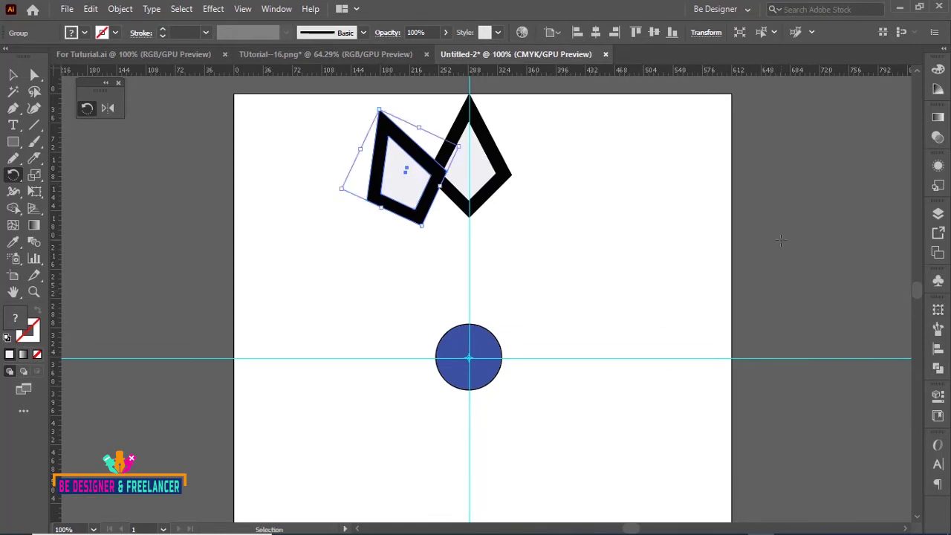
pyautogui.hotkey('ctrl', 'd')
pyautogui.hotkey('ctrl', 'd')
pyautogui.hotkey('ctrl', 'd')
pyautogui.hotkey('ctrl', 'd')
pyautogui.hotkey('ctrl', 'd')
pyautogui.hotkey('ctrl', 'd')
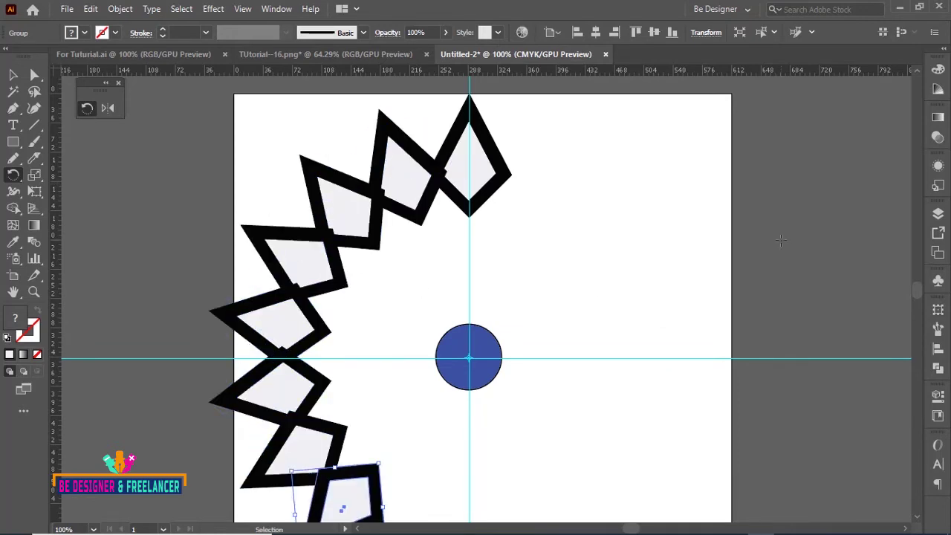
pyautogui.hotkey('ctrl', 'd')
pyautogui.hotkey('ctrl', 'd')
pyautogui.hotkey('ctrl', 'd')
pyautogui.hotkey('ctrl', 'd')
pyautogui.hotkey('ctrl', 'd')
pyautogui.hotkey('ctrl', 'd')
pyautogui.hotkey('ctrl', 'd')
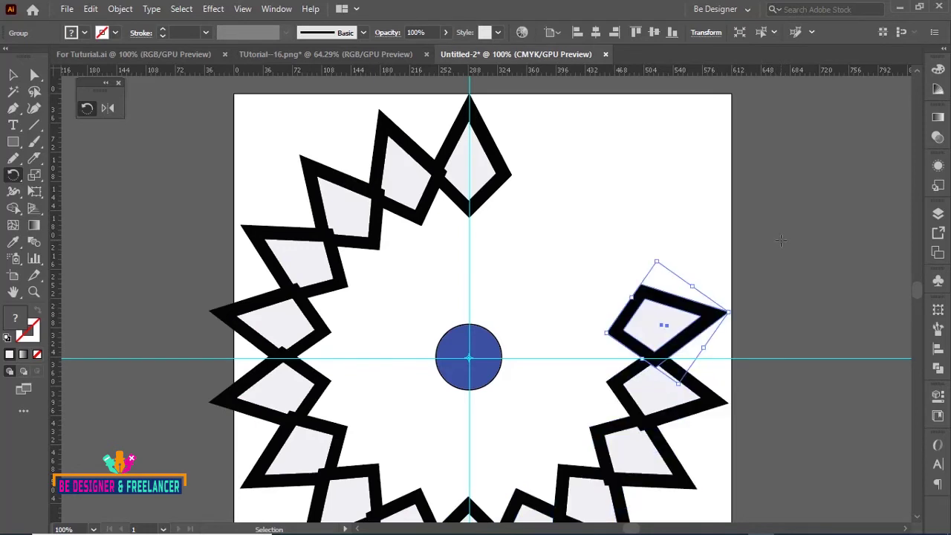
pyautogui.hotkey('ctrl', 'd')
pyautogui.hotkey('ctrl', 'd')
pyautogui.hotkey('ctrl', '-')
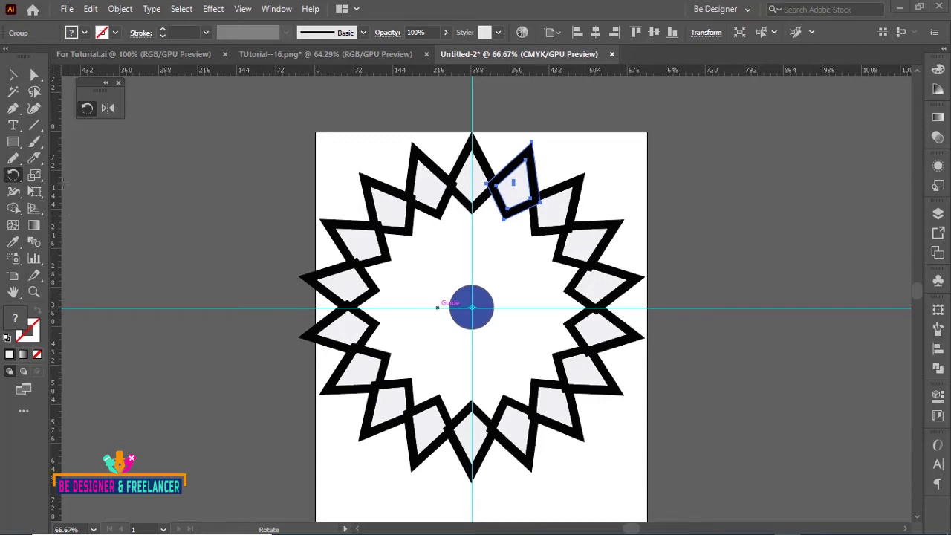
# Step: Marquee-select and delete the kite ring, blue circle and leftover shapes
pyautogui.click(13, 75)
pyautogui.moveTo(354, 174); pyautogui.dragTo(622, 400)
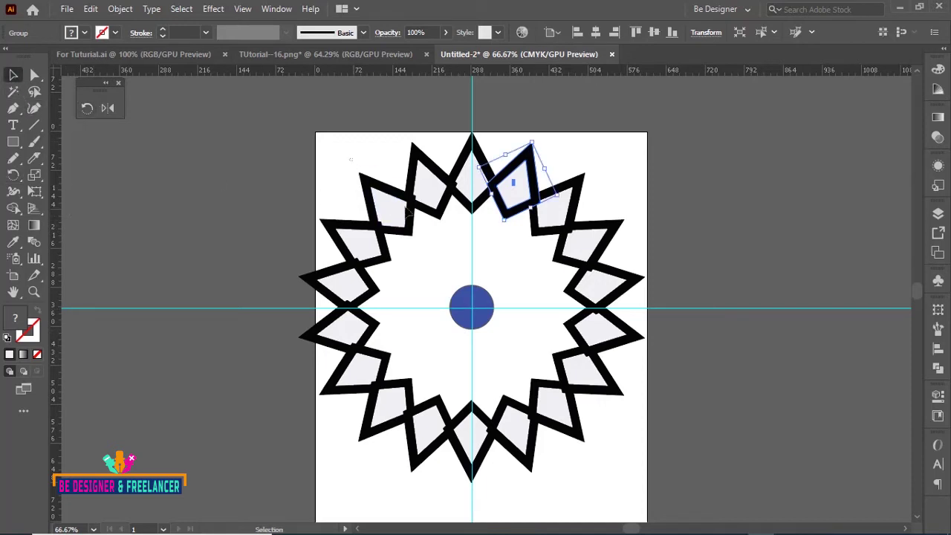
pyautogui.press('Delete')
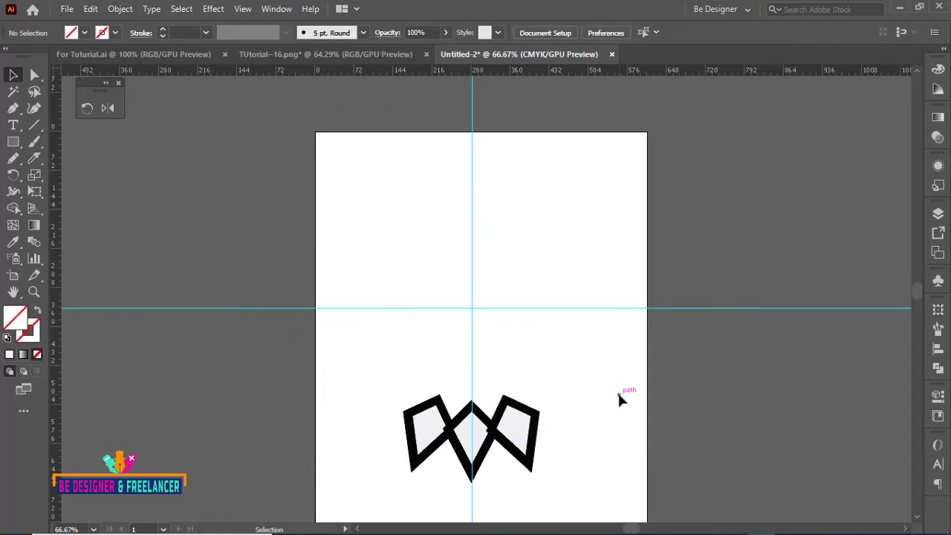
pyautogui.moveTo(354, 359); pyautogui.dragTo(569, 446)
pyautogui.press('Delete')
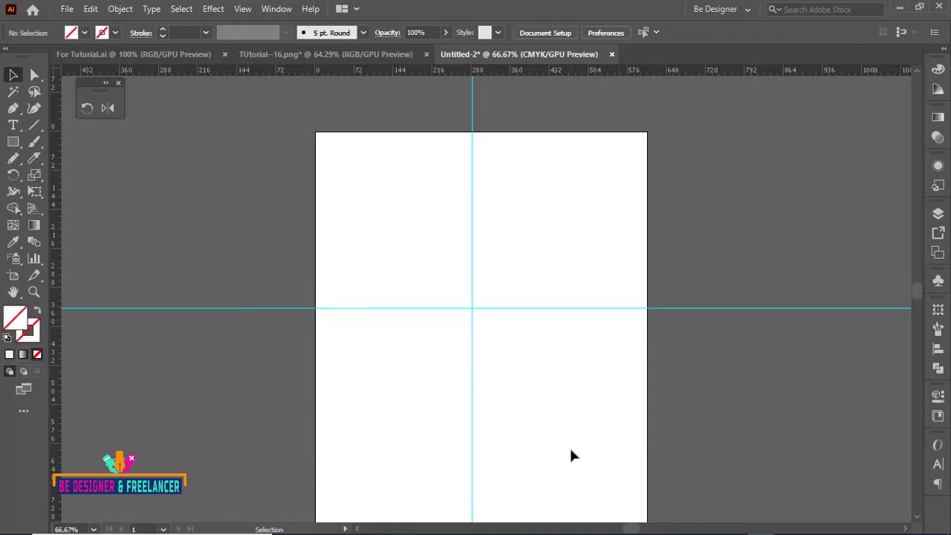
# Step: Draw a large circle centred on the guide crossing with the Ellipse tool
pyautogui.hotkey('ctrl', '+')
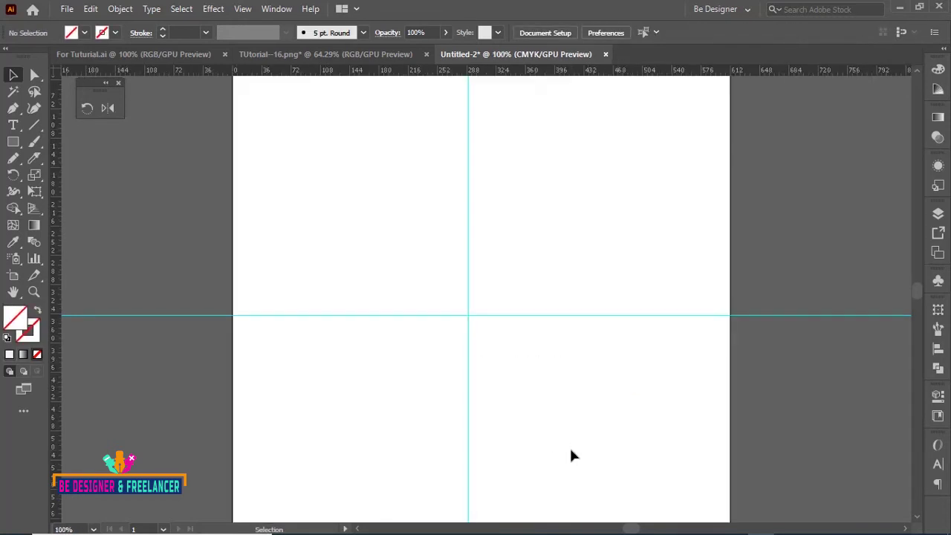
pyautogui.moveTo(17, 146); pyautogui.dragTo(61, 175)
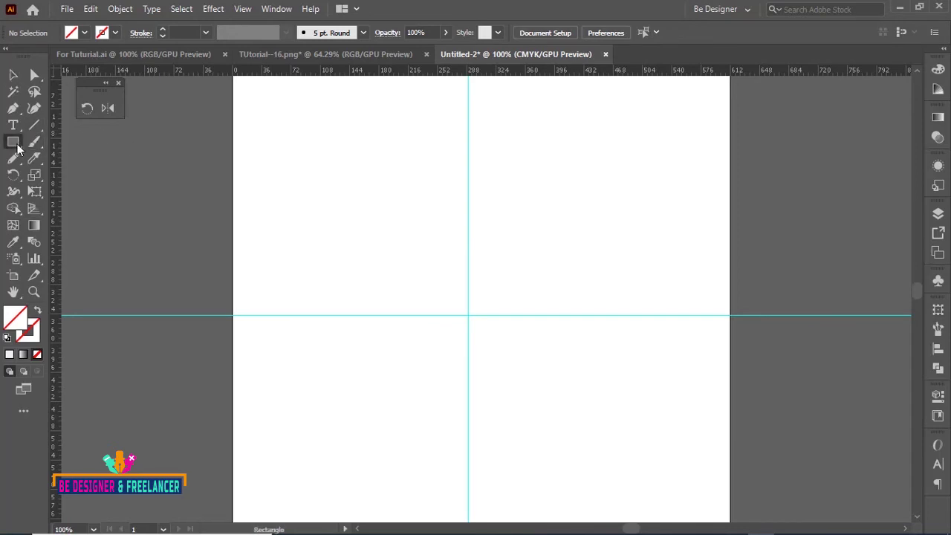
pyautogui.click(66, 174)
pyautogui.moveTo(387, 216)
pyautogui.mouseDown()
pyautogui.moveTo(614, 445)
pyautogui.moveTo(581, 429)
pyautogui.mouseUp()
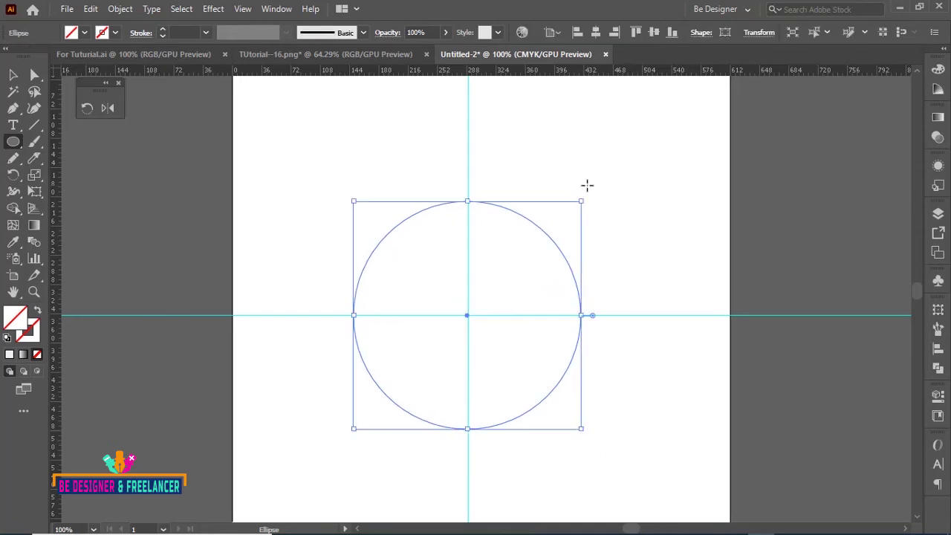
pyautogui.hotkey('ctrl', '+')
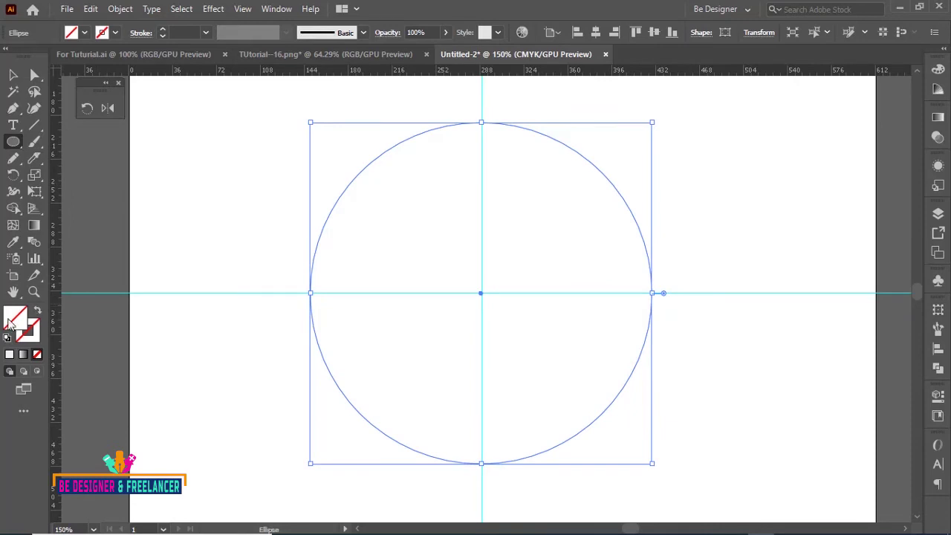
# Step: Fill the circle dark grey #323233 and deselect it
pyautogui.doubleClick(13, 320)
pyautogui.click(451, 286)
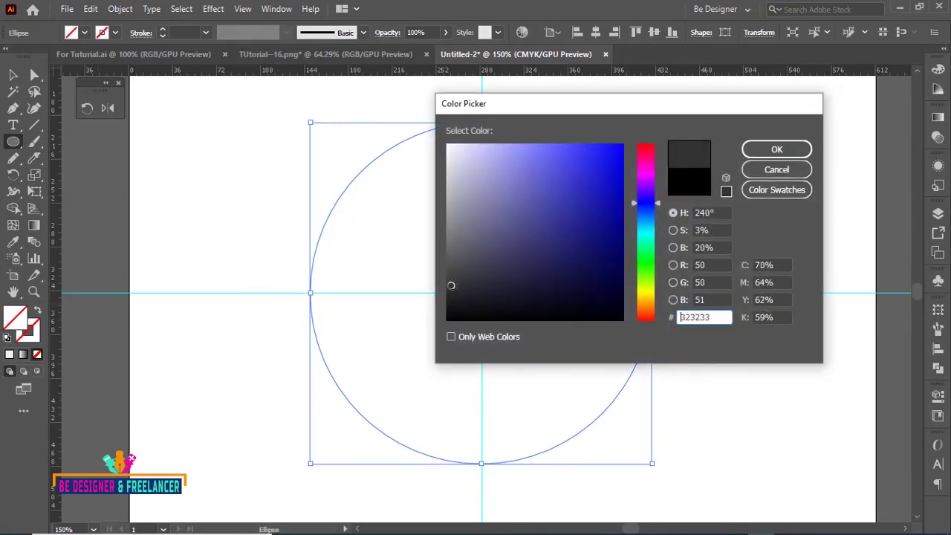
pyautogui.click(793, 150)
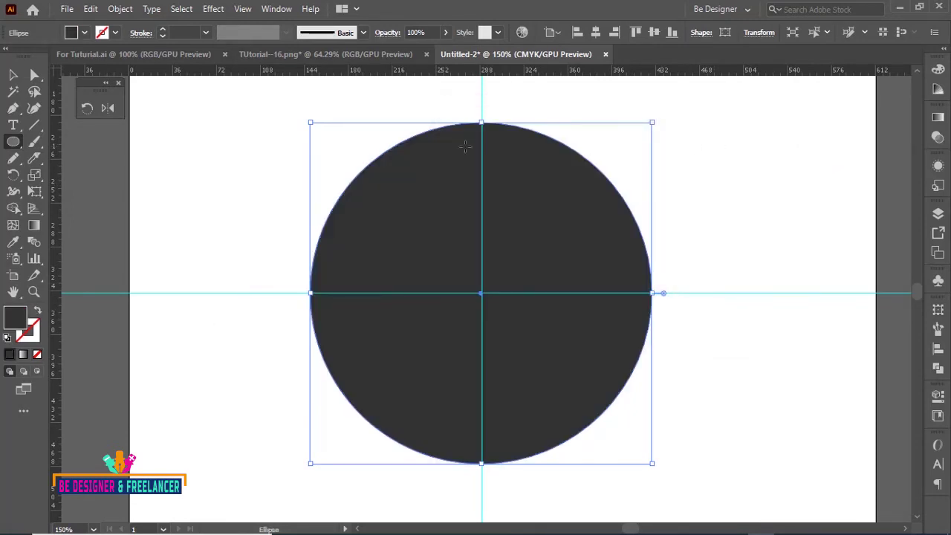
pyautogui.click(13, 75)
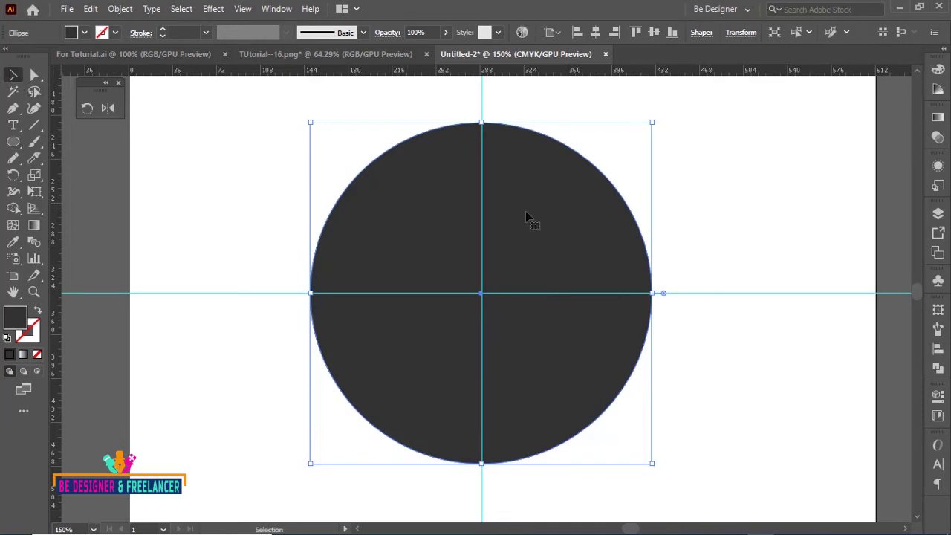
pyautogui.press('a')
pyautogui.hotkey('ctrl', 'shift', 'a')
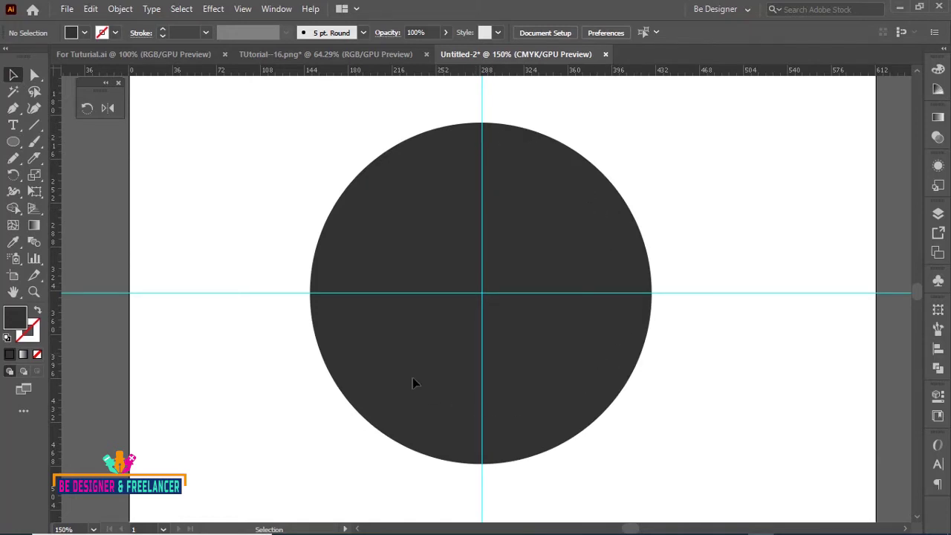
# Step: Draw a small circle near the dark circle's top and enlarge it
pyautogui.click(13, 141)
pyautogui.click(75, 175)
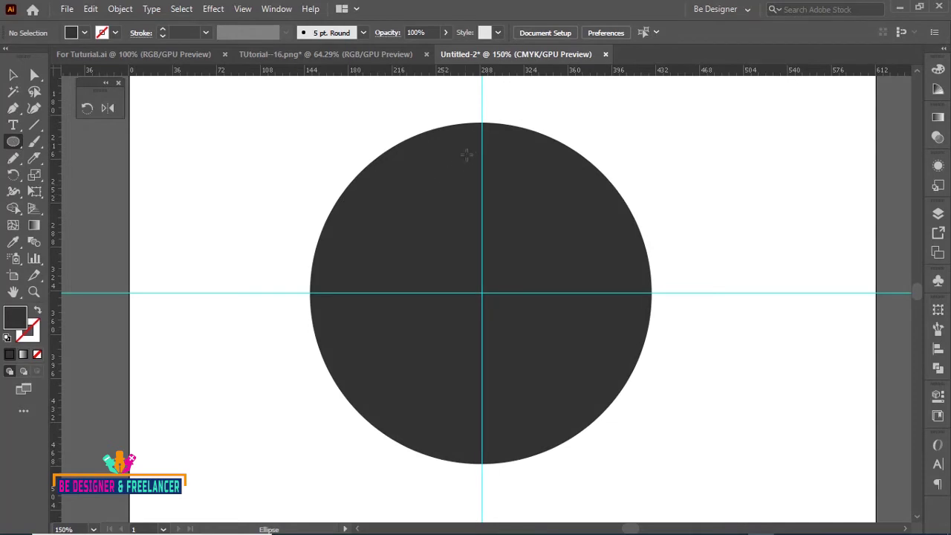
pyautogui.moveTo(467, 155)
pyautogui.mouseDown()
pyautogui.moveTo(483, 139)
pyautogui.moveTo(488, 148)
pyautogui.mouseUp()
pyautogui.hotkey('ctrl', '+')
pyautogui.hotkey('ctrl', '+')
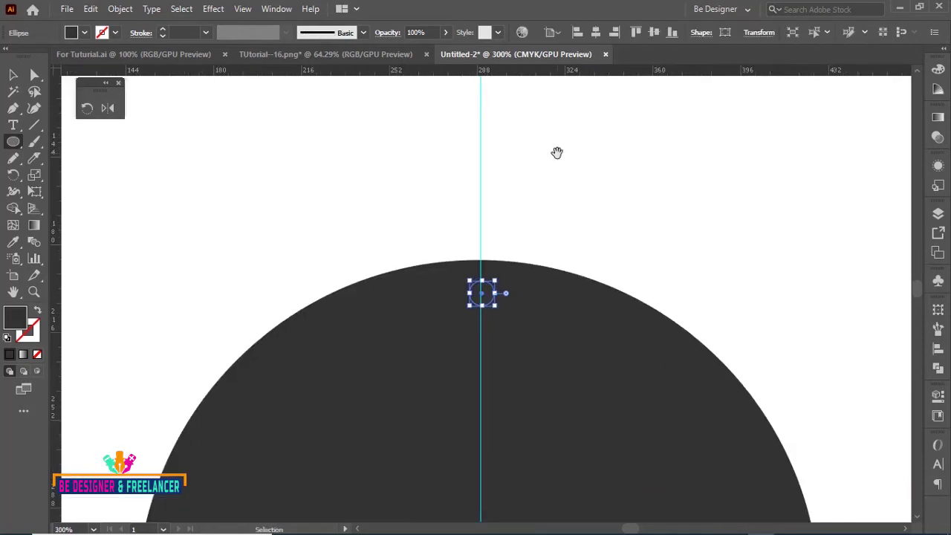
pyautogui.press('v')
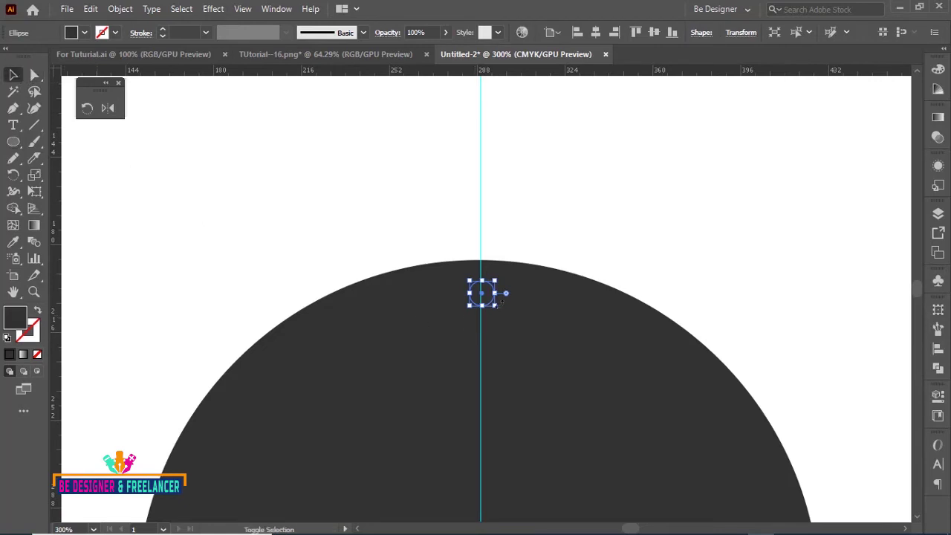
pyautogui.moveTo(500, 309); pyautogui.dragTo(507, 317)
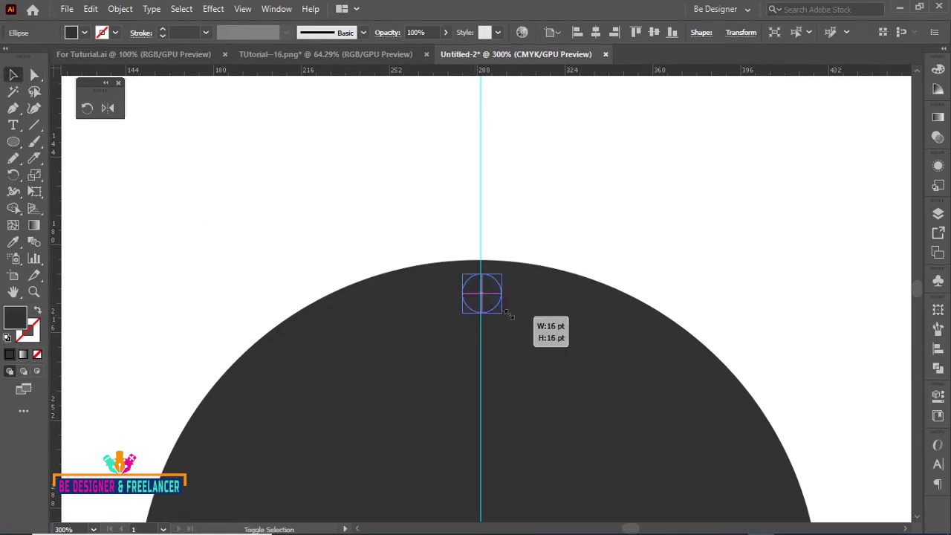
# Step: Fill the small circle bright orange #FCB606
pyautogui.doubleClick(16, 320)
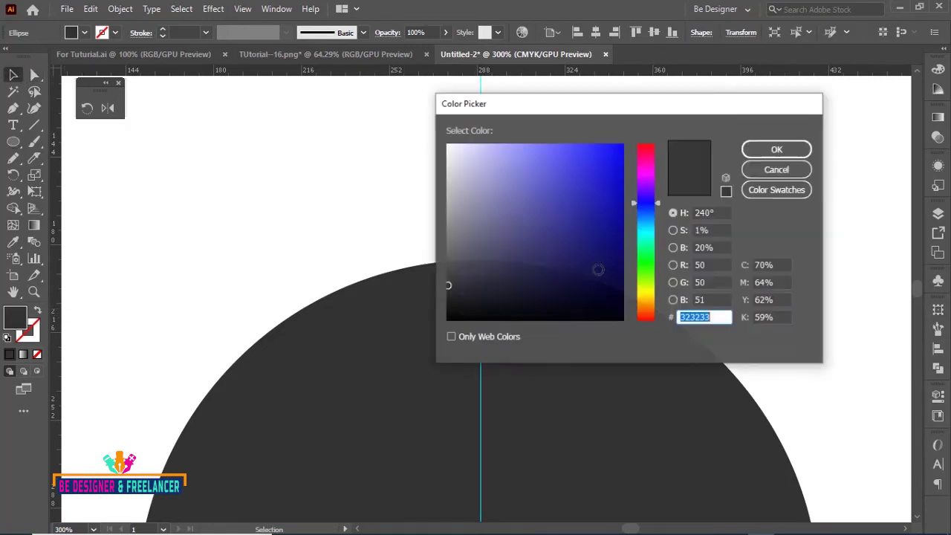
pyautogui.click(649, 303)
pyautogui.moveTo(648, 303); pyautogui.dragTo(649, 302)
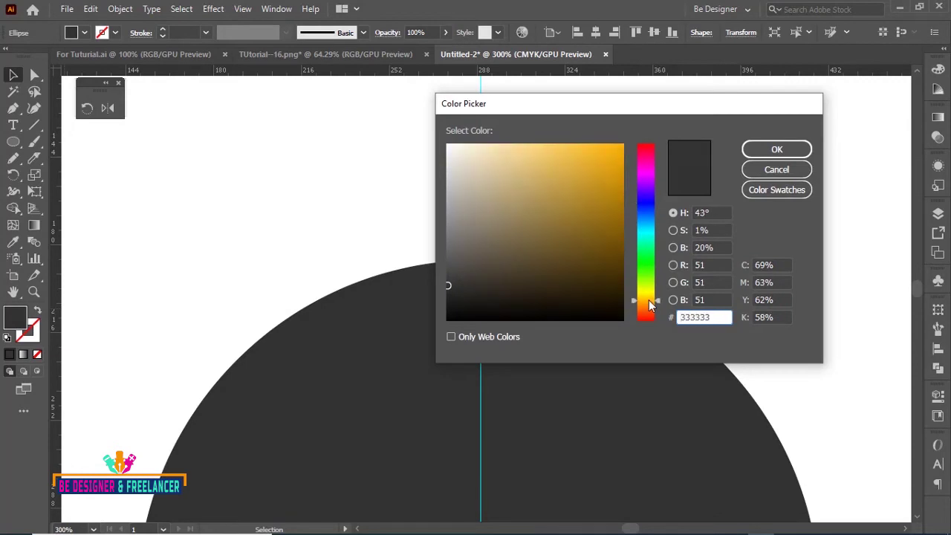
pyautogui.click(620, 146)
pyautogui.click(772, 153)
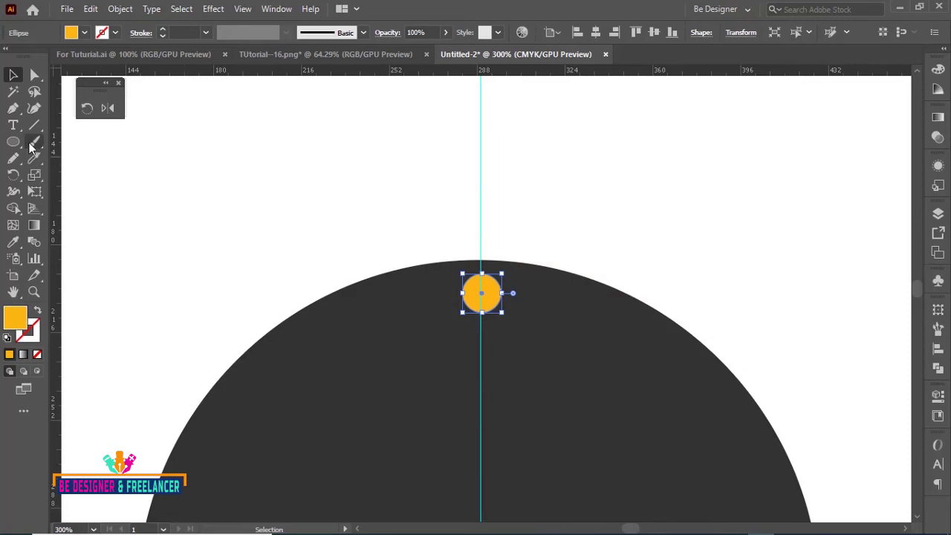
pyautogui.click(12, 124)
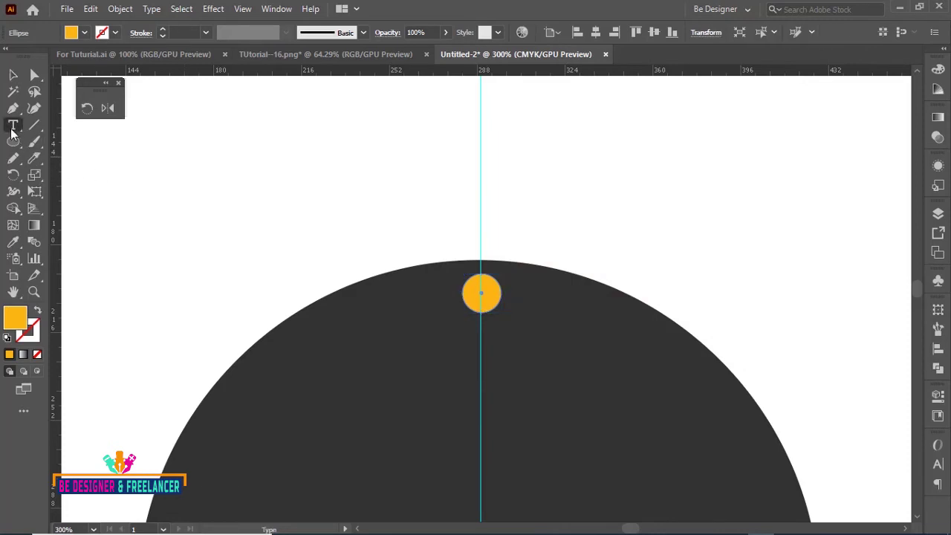
# Step: Type '12' near the orange circle and set it to Bold
pyautogui.click(570, 196)
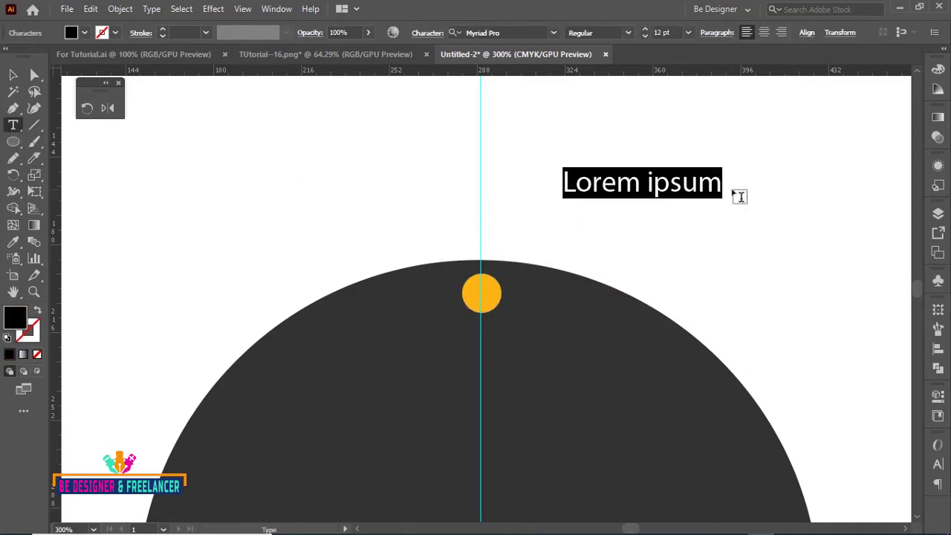
pyautogui.write('12')
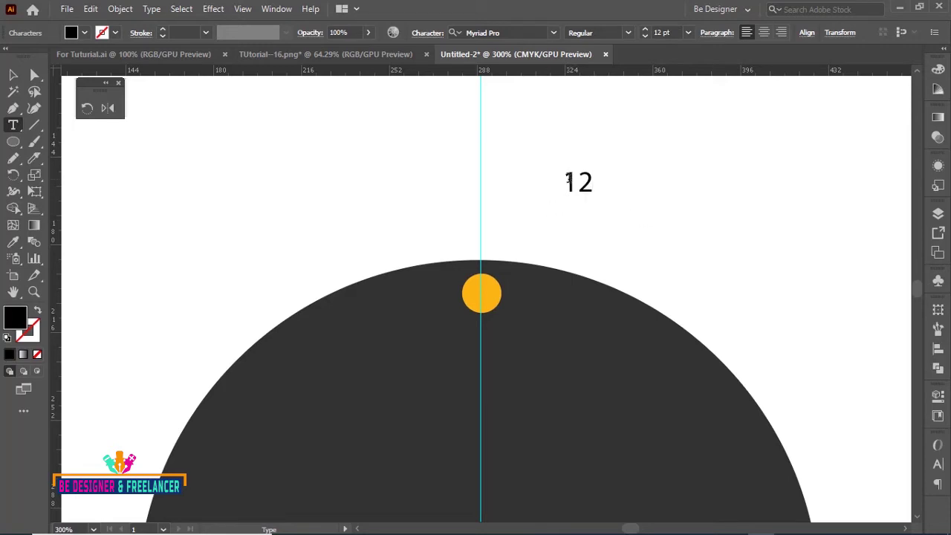
pyautogui.doubleClick(568, 178)
pyautogui.click(626, 35)
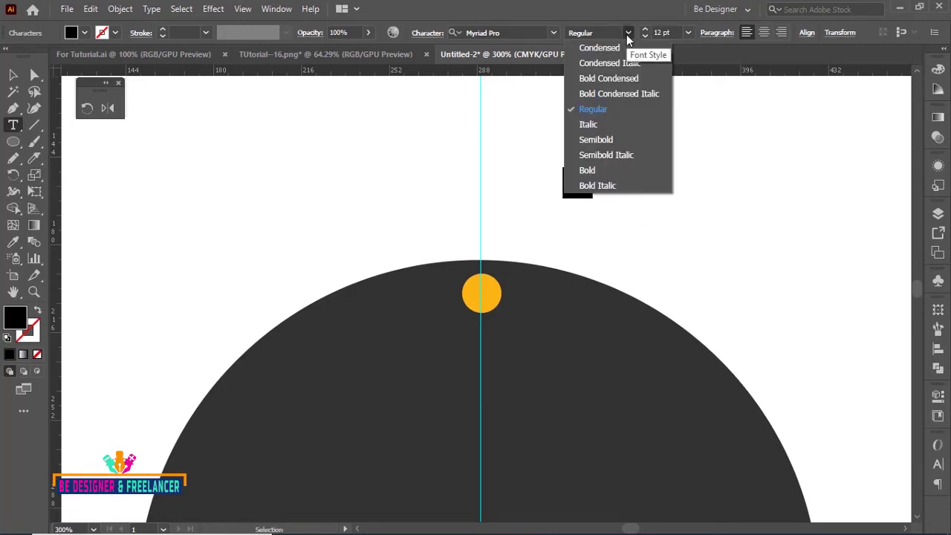
pyautogui.click(588, 171)
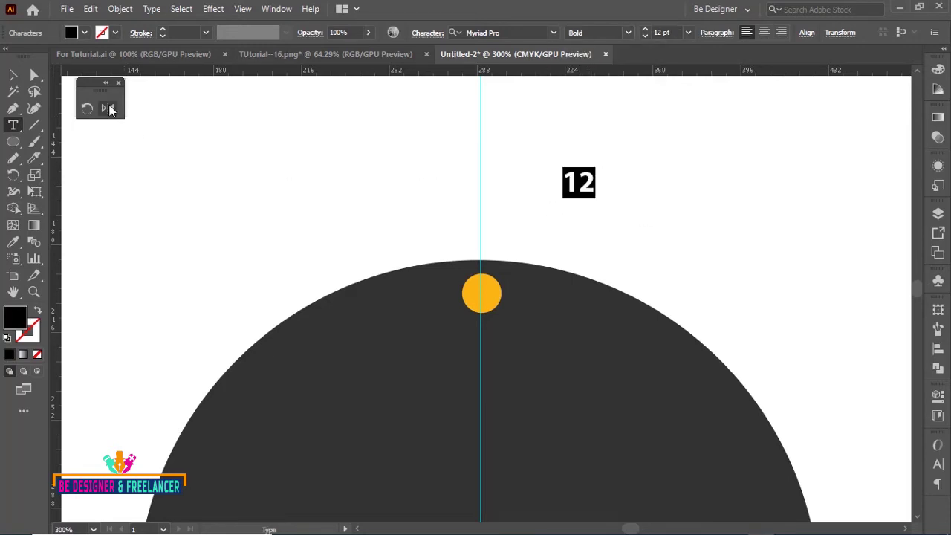
# Step: Colour the 12 text vivid magenta
pyautogui.doubleClick(20, 318)
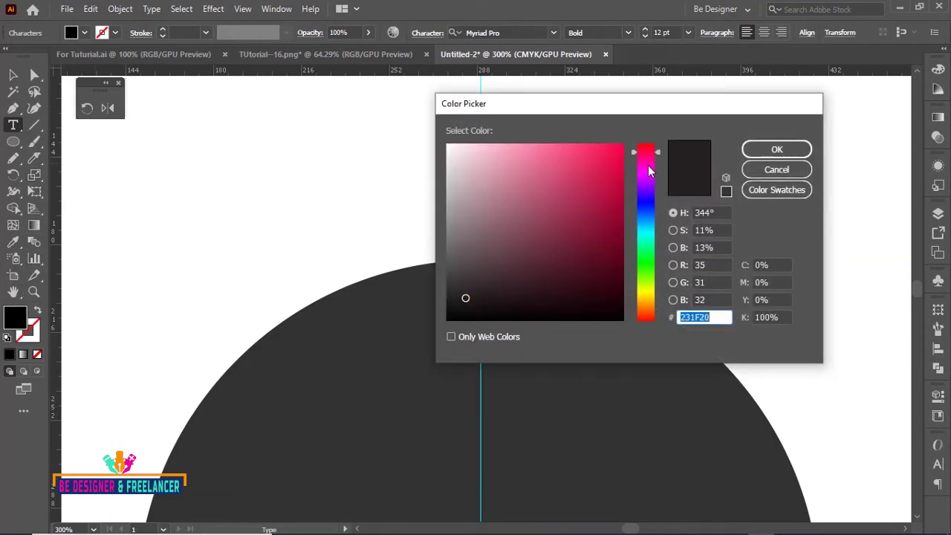
pyautogui.moveTo(647, 162); pyautogui.dragTo(652, 174)
pyautogui.click(619, 146)
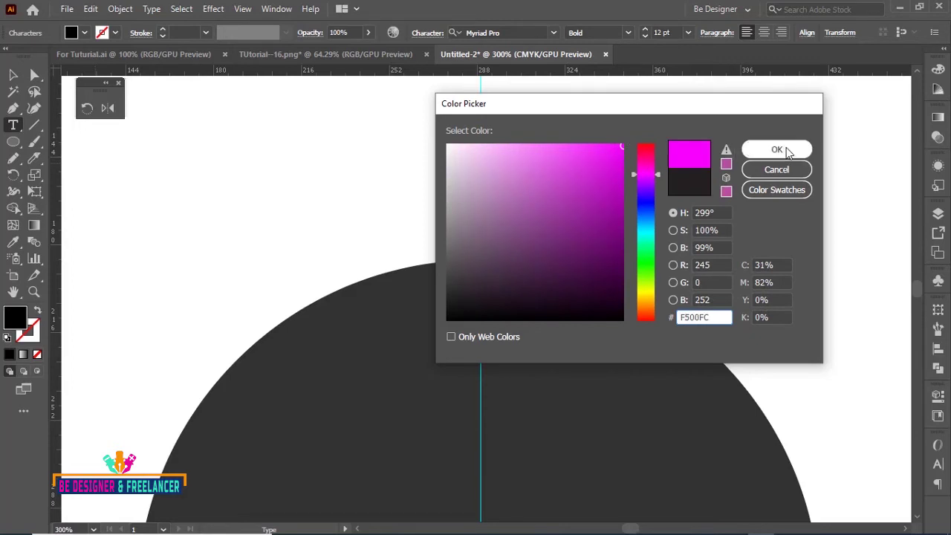
pyautogui.click(776, 150)
# Step: Centre the 12 horizontally and vertically on the orange circle
pyautogui.click(12, 75)
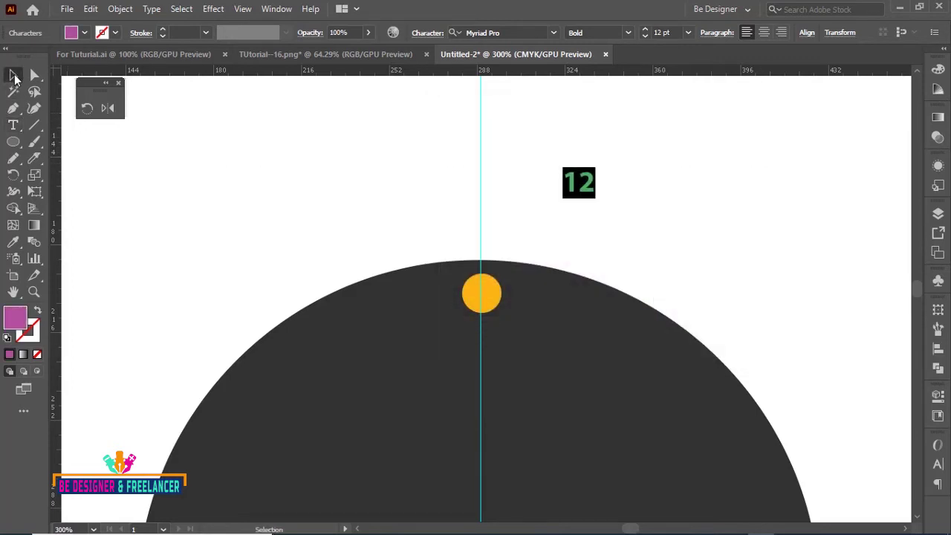
pyautogui.keyDown('shift'); pyautogui.click(495, 295); pyautogui.keyUp('shift')
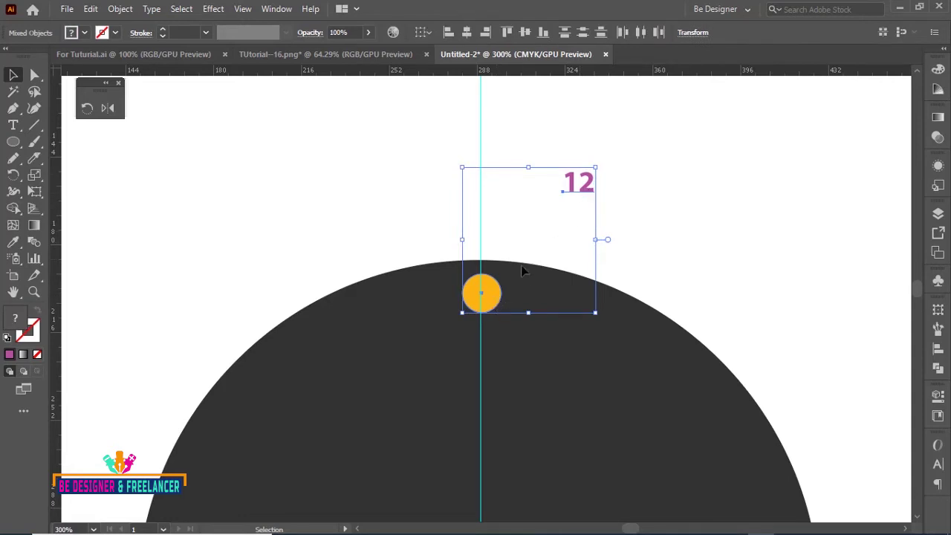
pyautogui.click(492, 296)
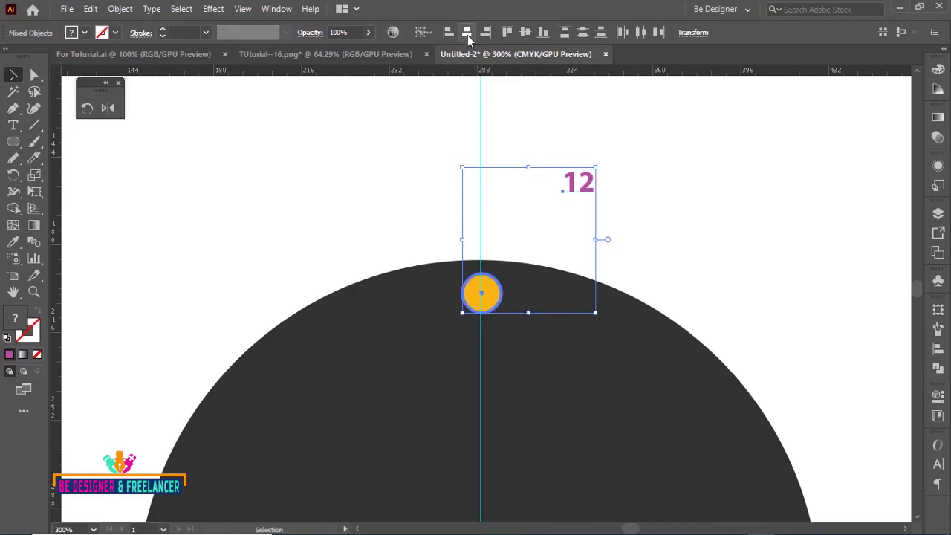
pyautogui.click(467, 33)
pyautogui.click(526, 33)
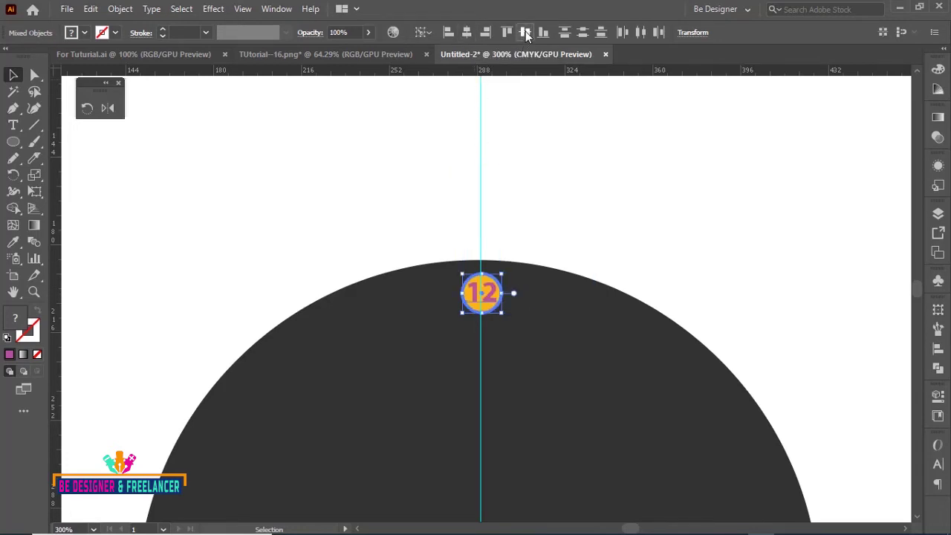
pyautogui.click(578, 147)
# Step: Recolour the 12 text to blue 0903F4
pyautogui.hotkey('ctrl', '=')
pyautogui.hotkey('ctrl', '=')
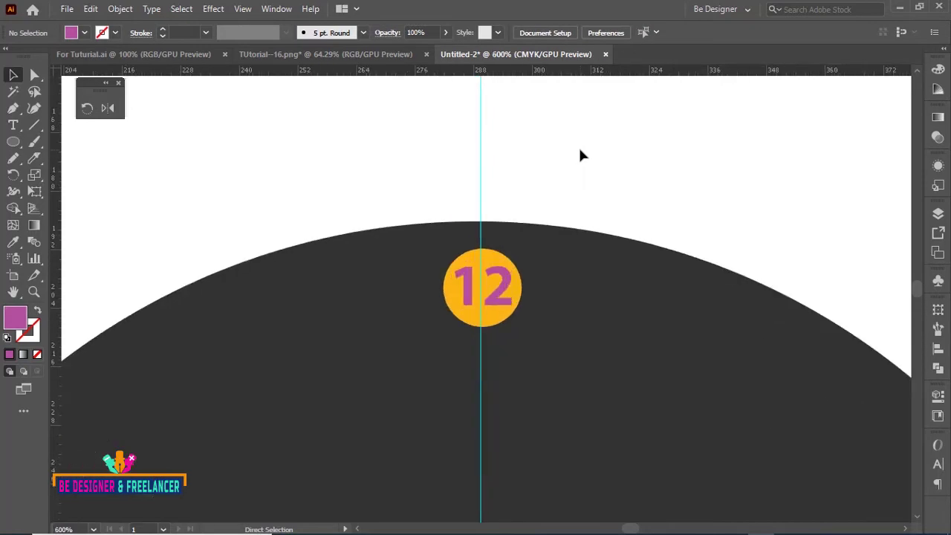
pyautogui.click(505, 288)
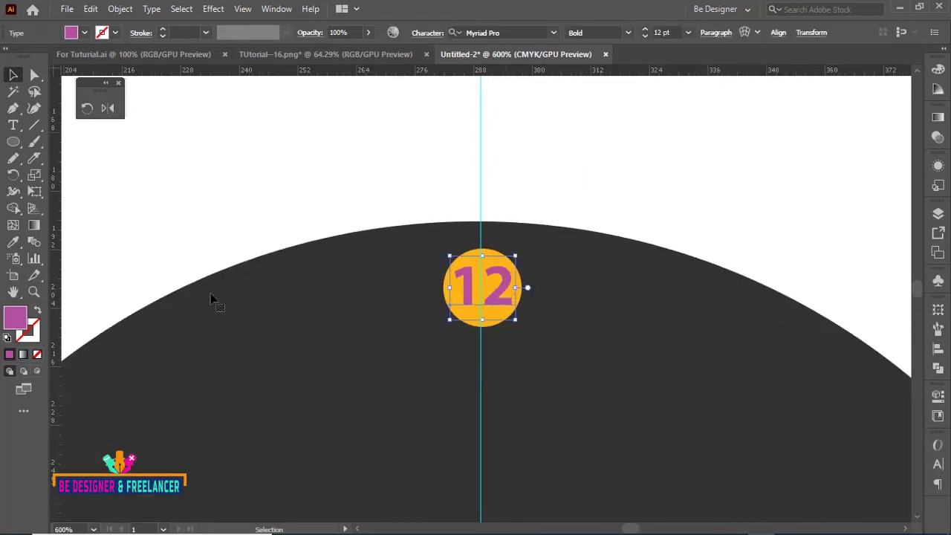
pyautogui.doubleClick(17, 320)
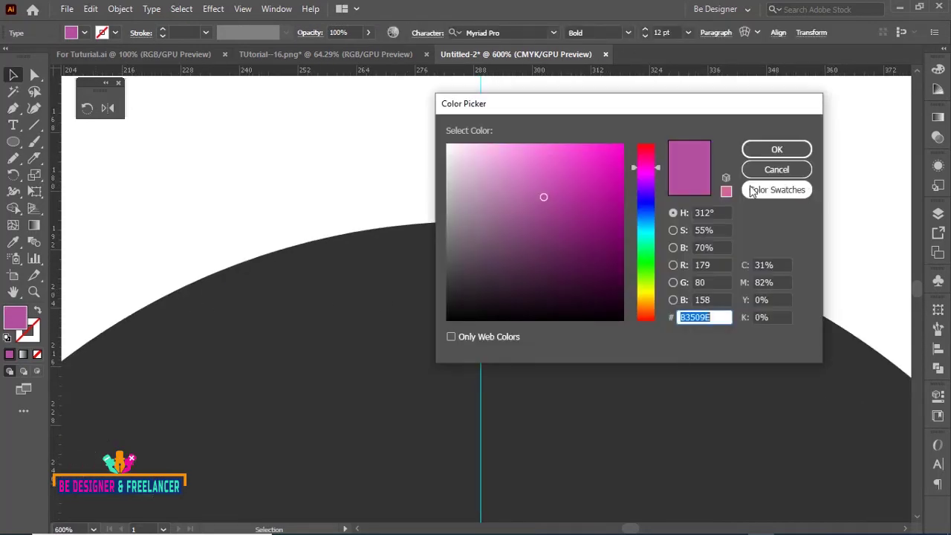
pyautogui.click(646, 201)
pyautogui.click(623, 151)
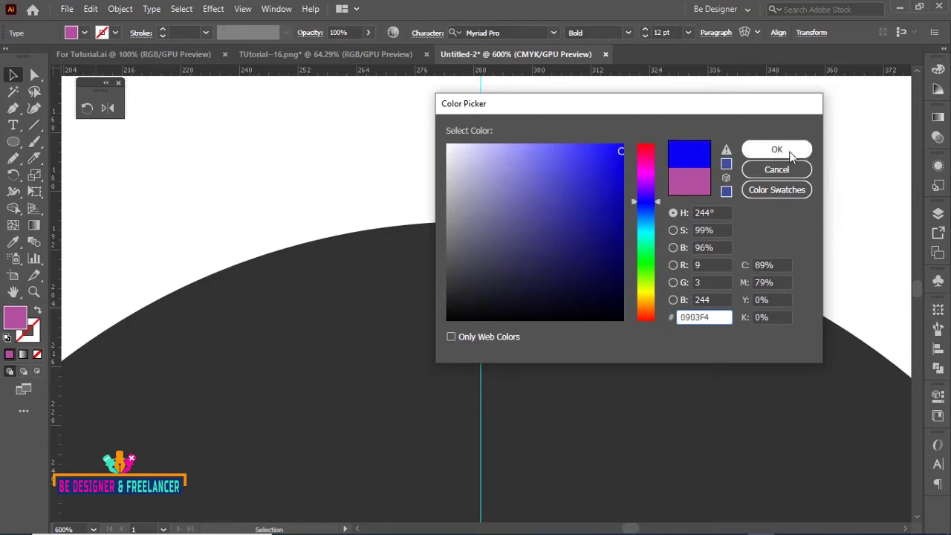
pyautogui.click(776, 150)
pyautogui.click(651, 163)
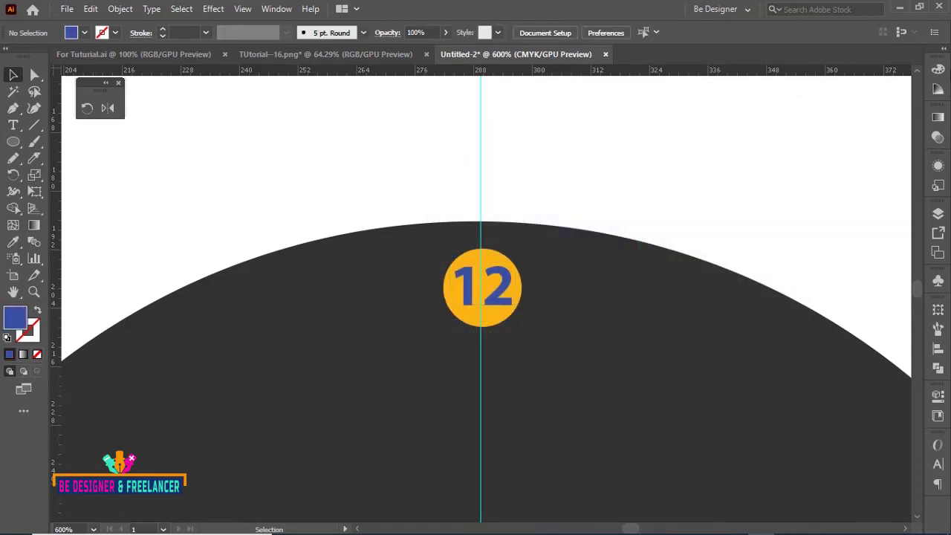
# Step: Switch the Color panel to show RGB values
pyautogui.click(938, 69)
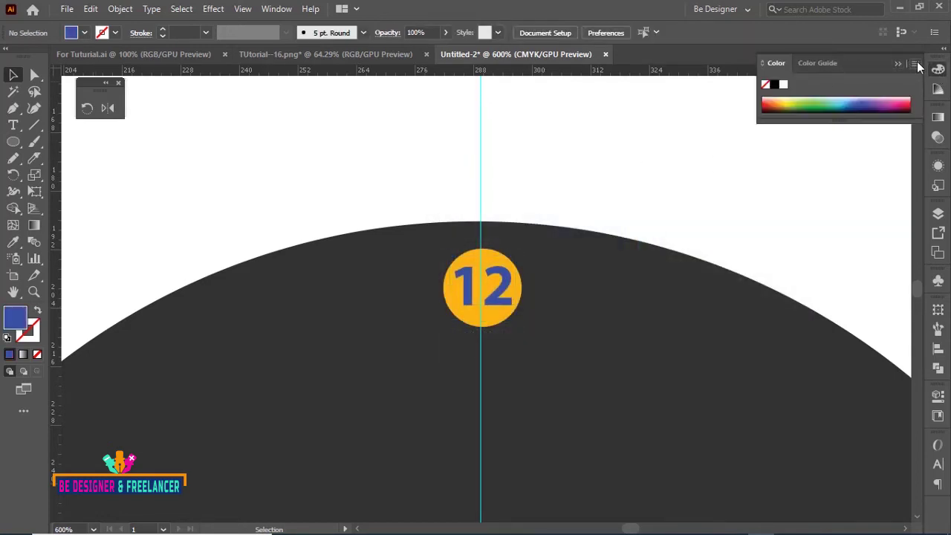
pyautogui.click(916, 64)
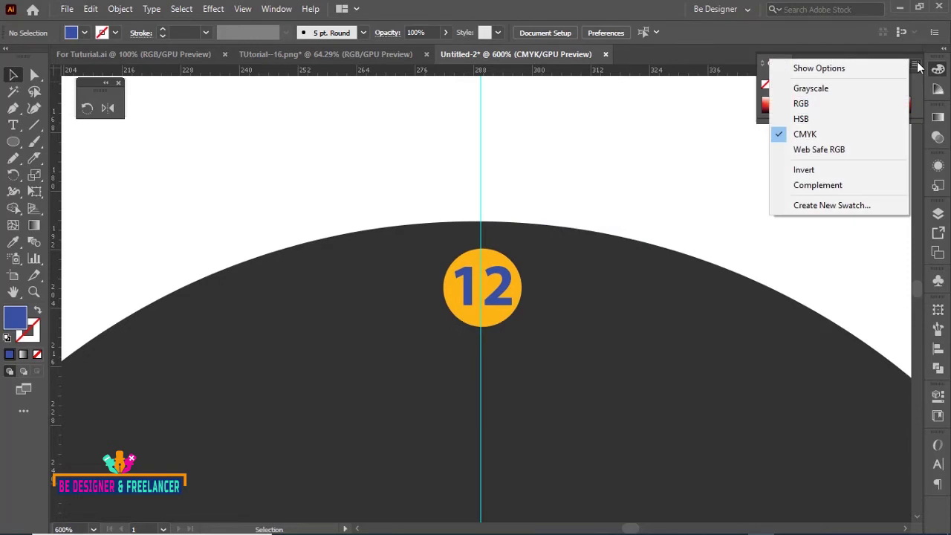
pyautogui.click(815, 105)
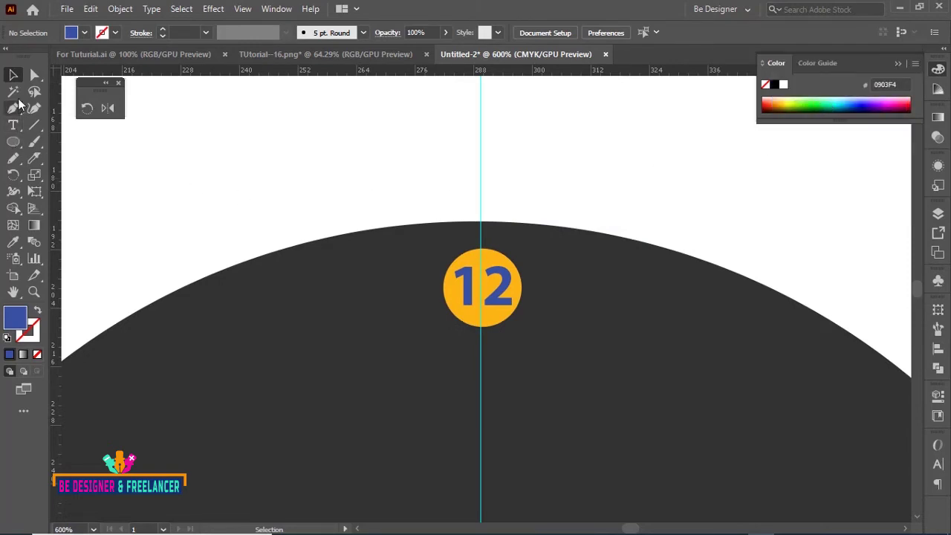
pyautogui.click(15, 77)
# Step: Reapply the blue fill to the 12, then select the 12 and circle together
pyautogui.click(502, 286)
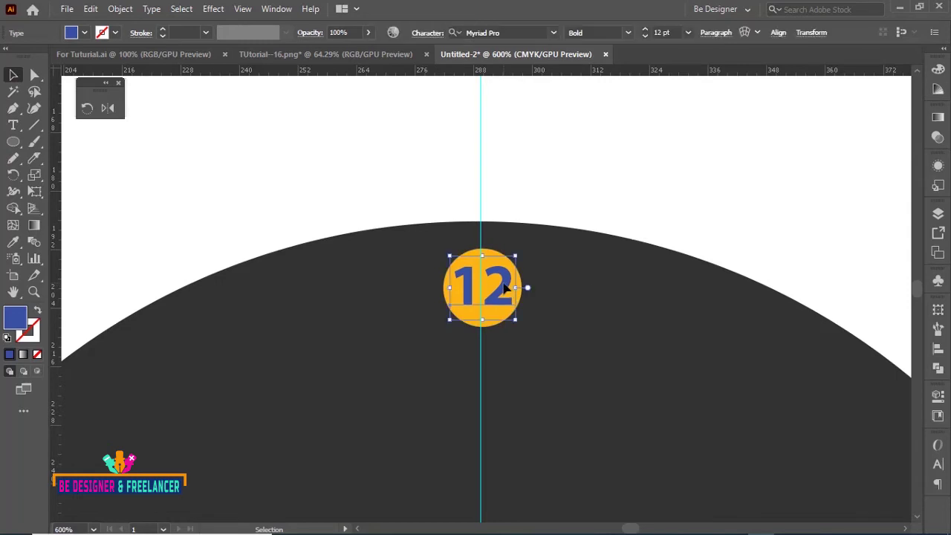
pyautogui.doubleClick(22, 316)
pyautogui.click(776, 149)
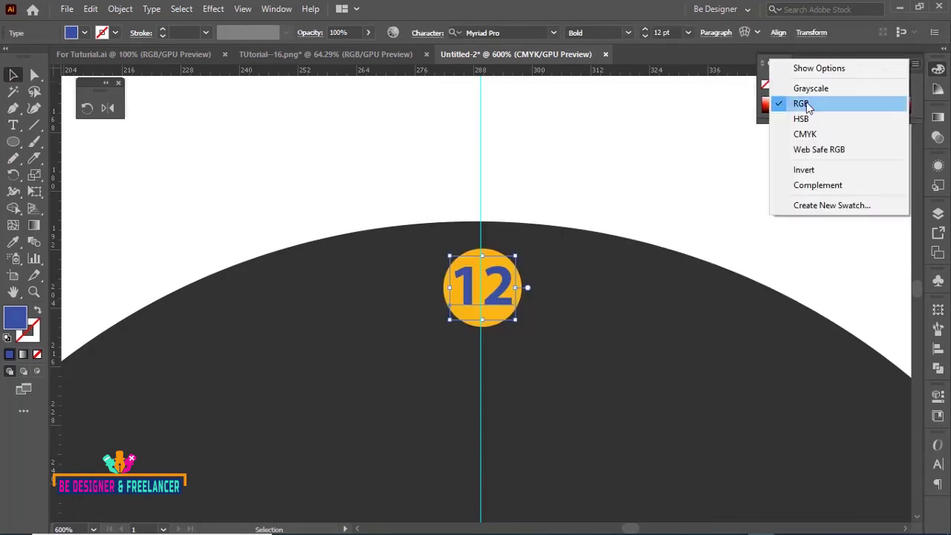
pyautogui.click(587, 160)
pyautogui.click(503, 308)
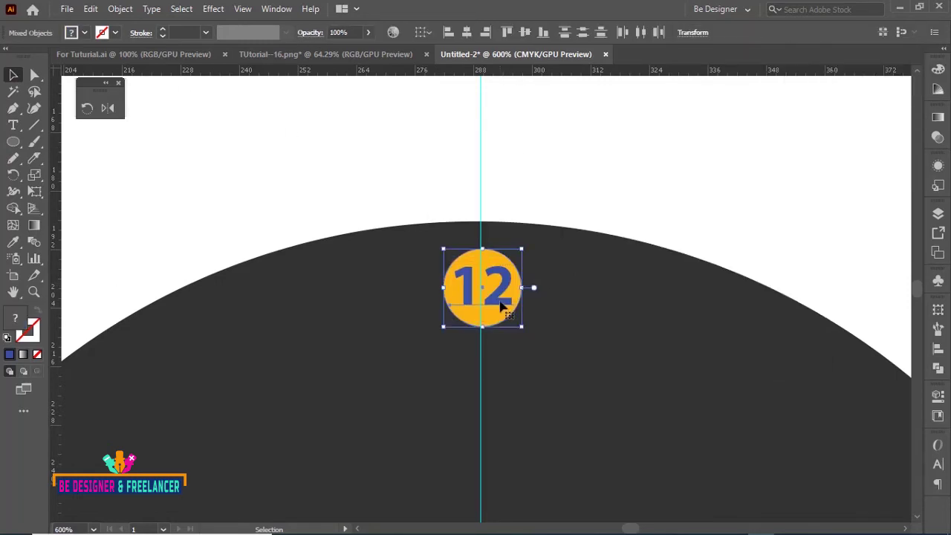
pyautogui.rightClick(508, 287)
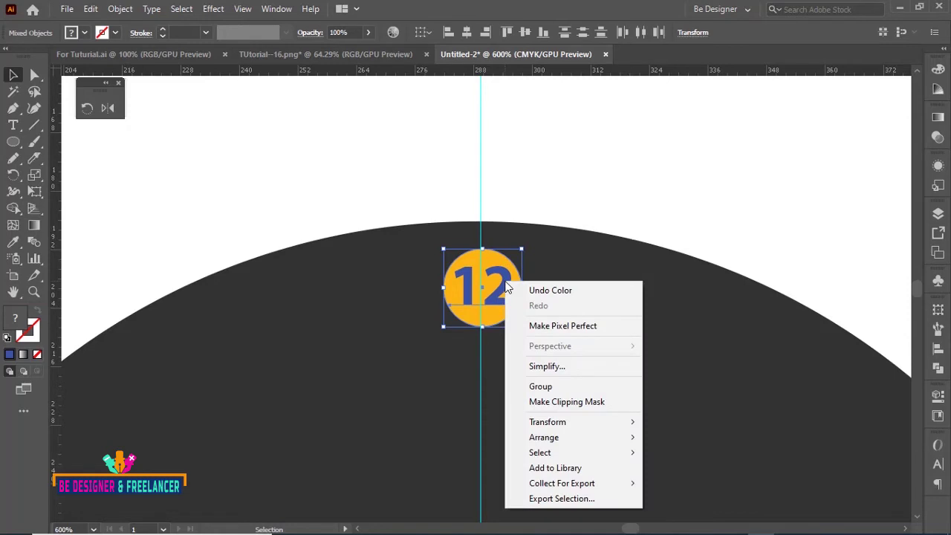
# Step: Group the 12 with its orange circle and zoom out to show the whole clock face
pyautogui.click(540, 387)
pyautogui.click(616, 171)
pyautogui.hotkey('ctrl', '-')
pyautogui.hotkey('ctrl', '-')
pyautogui.hotkey('ctrl', '-')
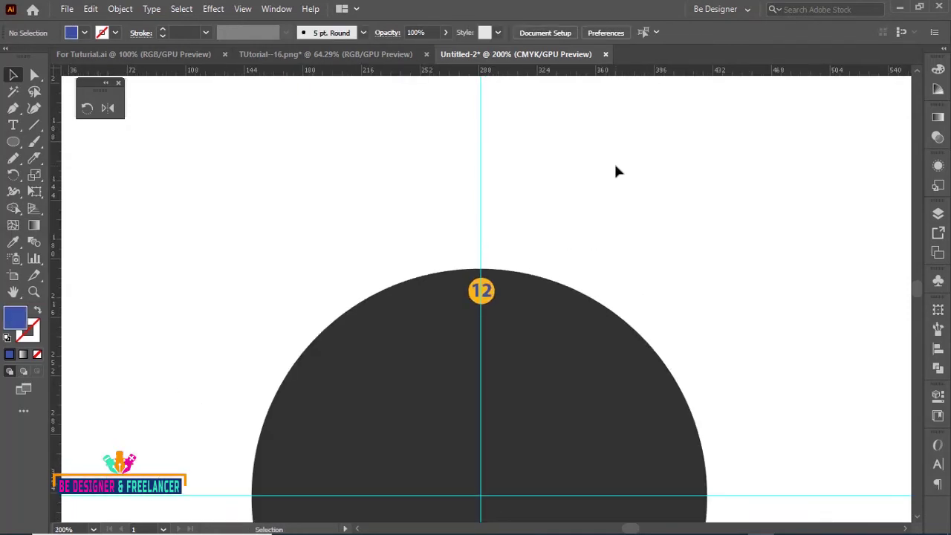
pyautogui.scroll(-3, 627, 208)
pyautogui.scroll(-3, 579, 277)
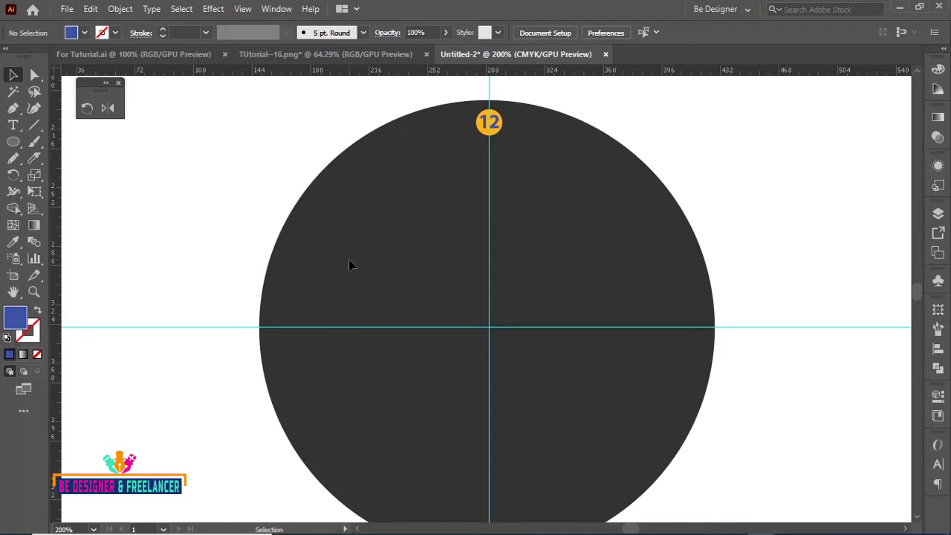
# Step: Rotate-copy the 12 badge at 30° about the dark circle's centre, repeating with Ctrl+D
pyautogui.moveTo(482, 132); pyautogui.dragTo(484, 129)
pyautogui.click(485, 129)
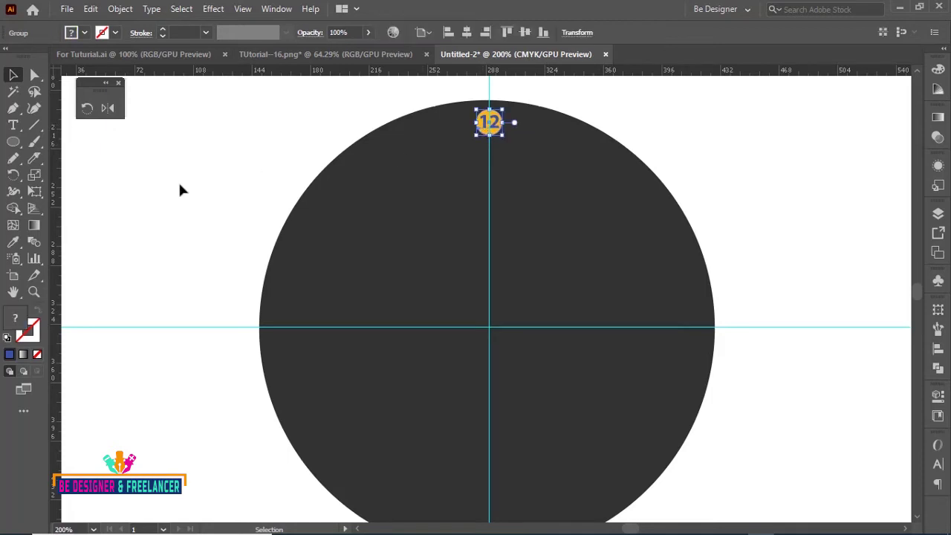
pyautogui.click(15, 175)
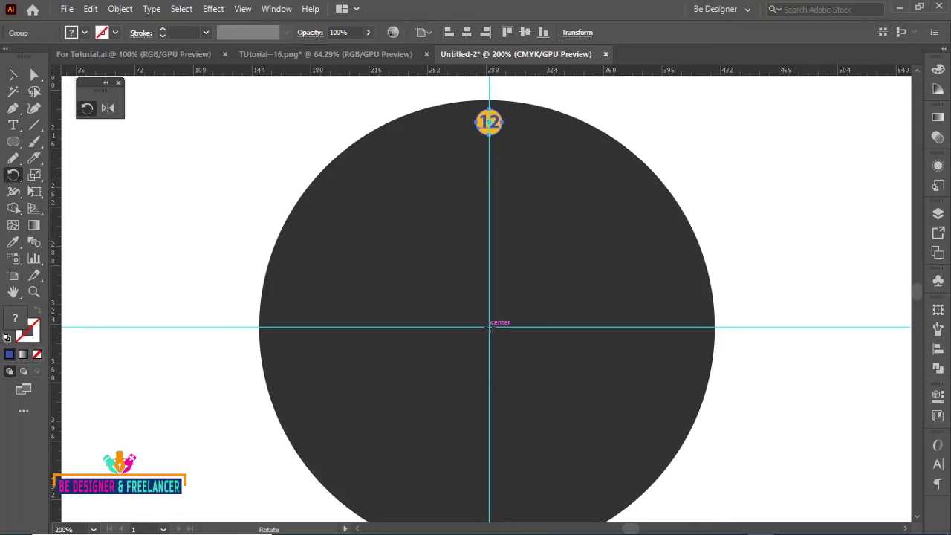
pyautogui.keyDown('alt'); pyautogui.click(489, 327); pyautogui.keyUp('alt')
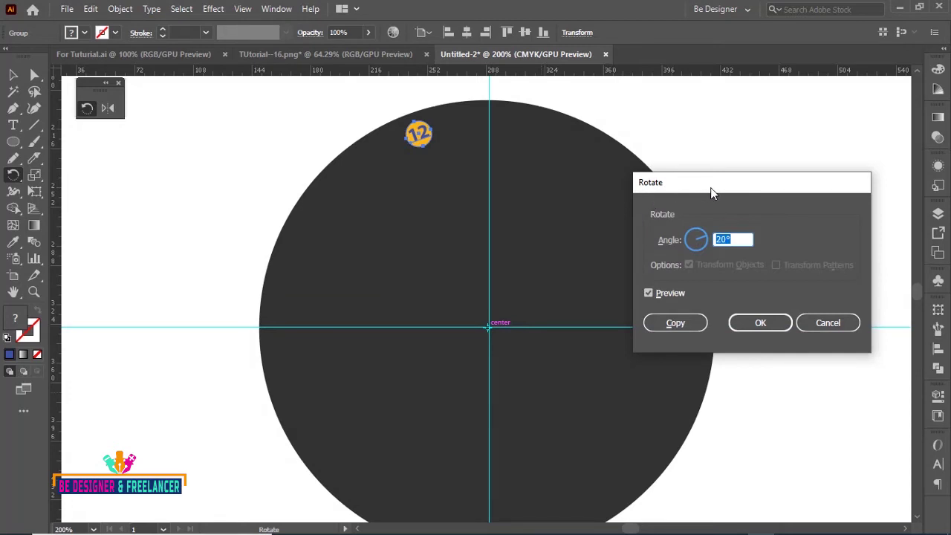
pyautogui.moveTo(712, 190); pyautogui.dragTo(688, 136)
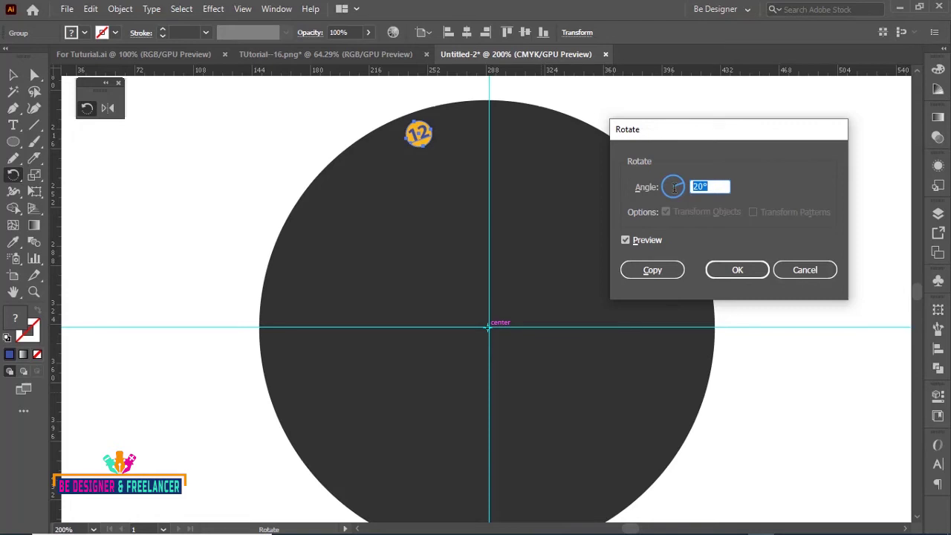
pyautogui.write('30')
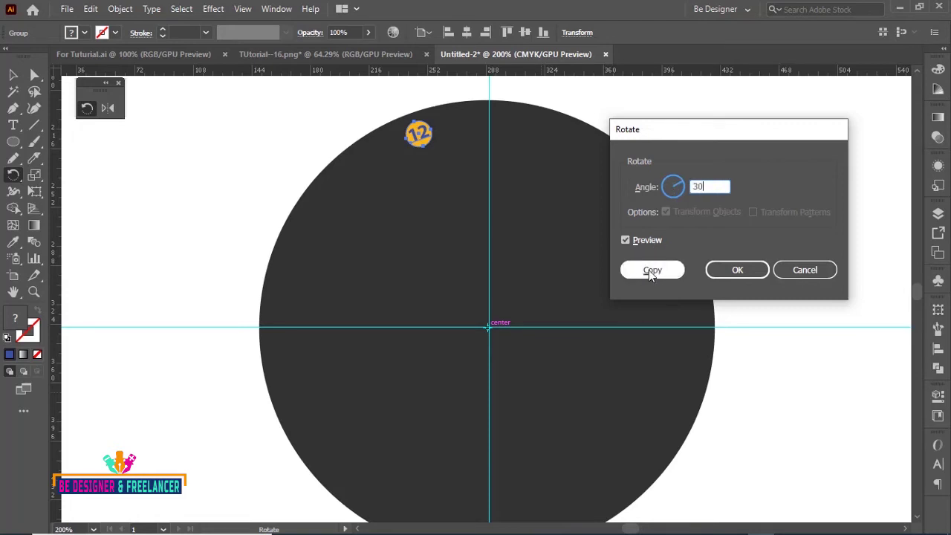
pyautogui.click(649, 271)
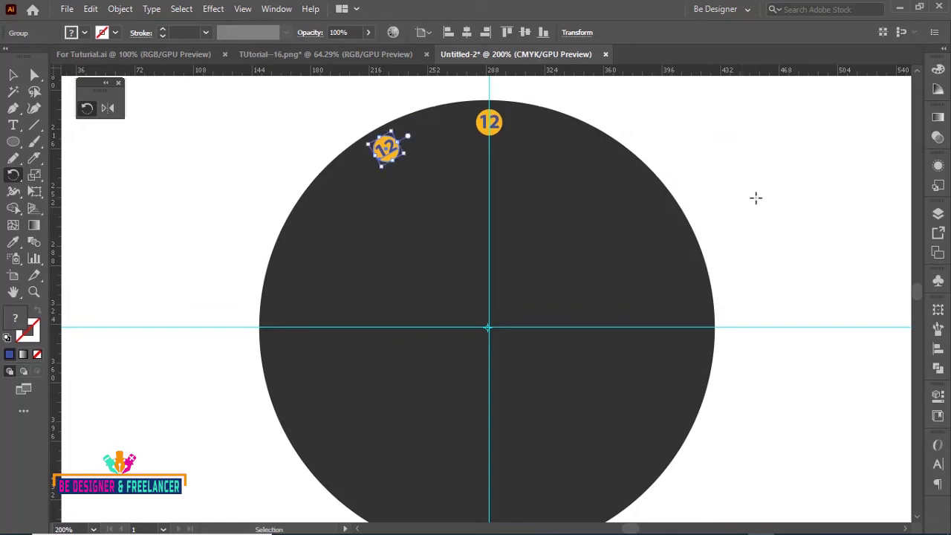
pyautogui.hotkey('ctrl', 'd')
pyautogui.hotkey('ctrl', 'd')
pyautogui.hotkey('ctrl', 'd')
pyautogui.hotkey('ctrl', 'd')
pyautogui.hotkey('ctrl', 'd')
pyautogui.hotkey('ctrl', 'd')
pyautogui.hotkey('ctrl', 'd')
pyautogui.hotkey('ctrl', 'd')
pyautogui.hotkey('ctrl', 'd')
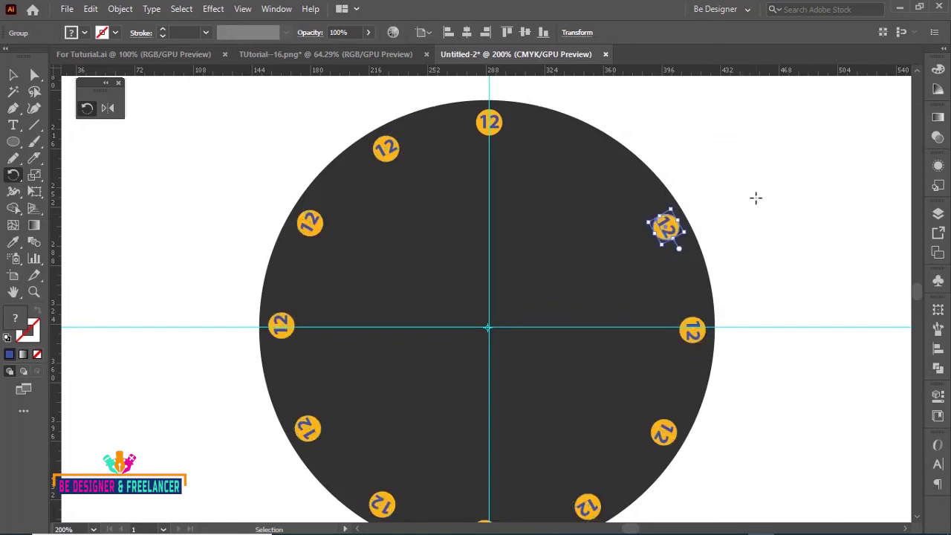
pyautogui.hotkey('ctrl', 'd')
pyautogui.click(13, 74)
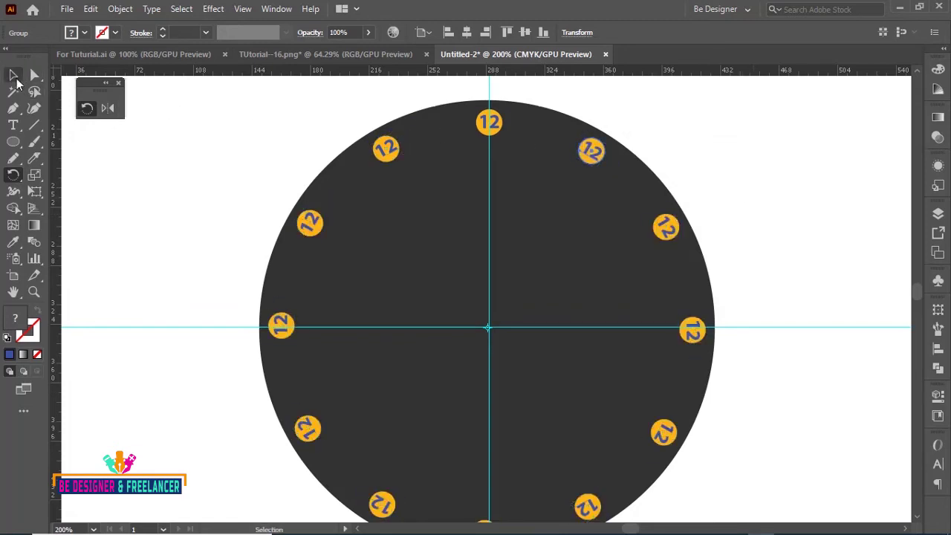
pyautogui.click(712, 187)
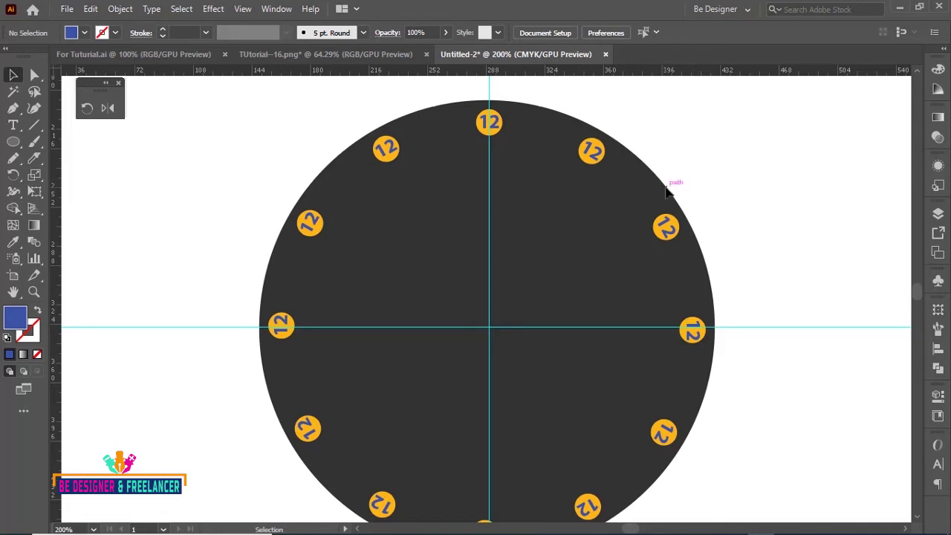
pyautogui.click(386, 153)
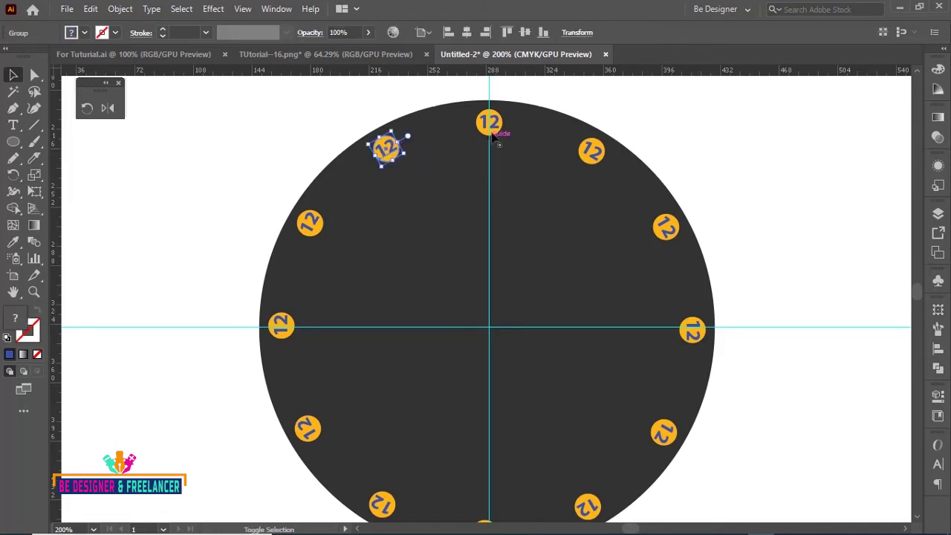
pyautogui.keyDown('shift'); pyautogui.click(489, 123); pyautogui.keyUp('shift')
pyautogui.keyDown('shift'); pyautogui.click(592, 151); pyautogui.keyUp('shift')
pyautogui.keyDown('shift'); pyautogui.click(666, 227); pyautogui.keyUp('shift')
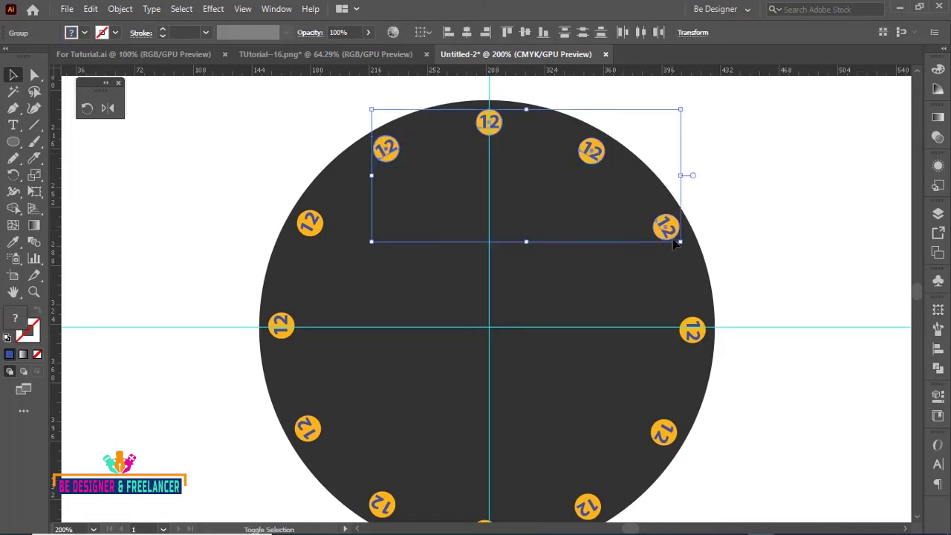
pyautogui.keyDown('shift'); pyautogui.click(692, 331); pyautogui.keyUp('shift')
pyautogui.keyDown('shift'); pyautogui.click(280, 324); pyautogui.keyUp('shift')
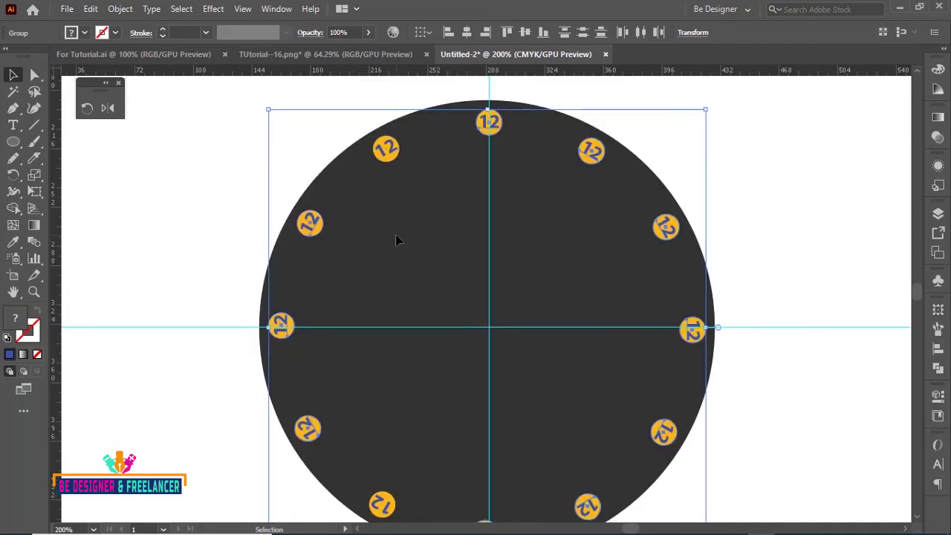
pyautogui.click(792, 205)
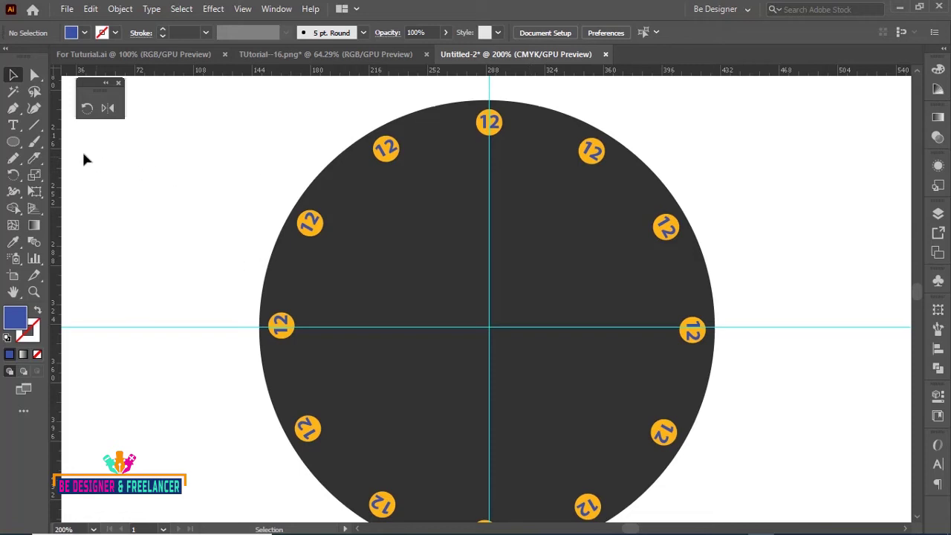
# Step: Choose the Rectangle tool and set its fill to light grey in the Color Picker
pyautogui.click(13, 141)
pyautogui.click(59, 143)
pyautogui.doubleClick(19, 321)
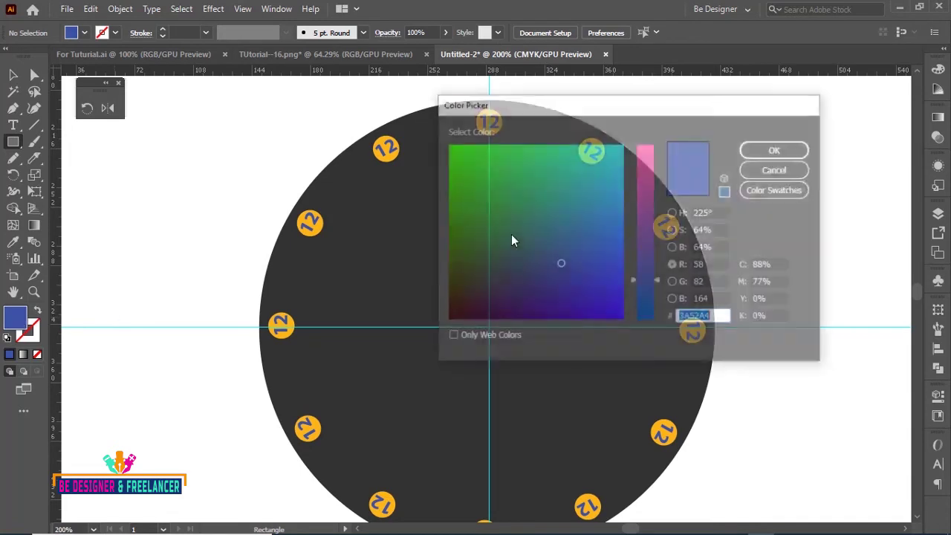
pyautogui.moveTo(605, 164); pyautogui.dragTo(623, 149)
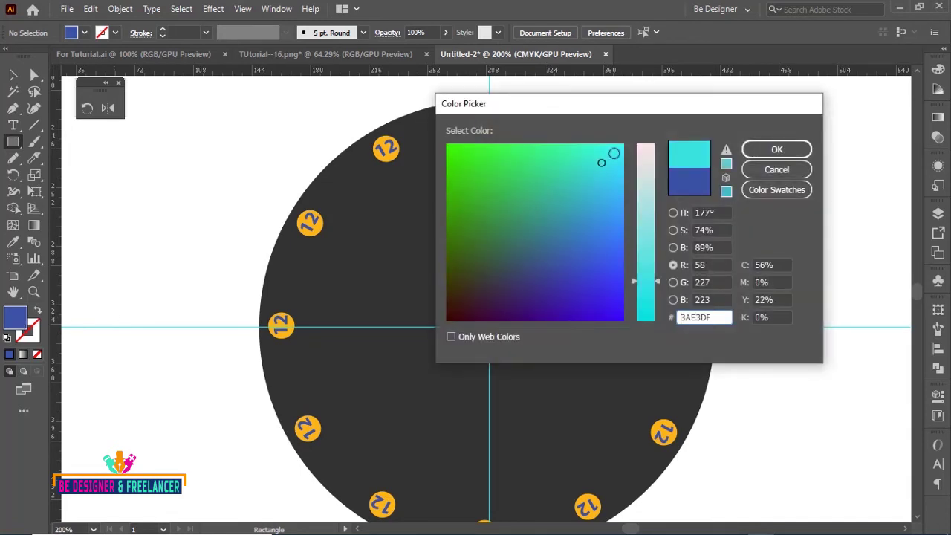
pyautogui.click(673, 212)
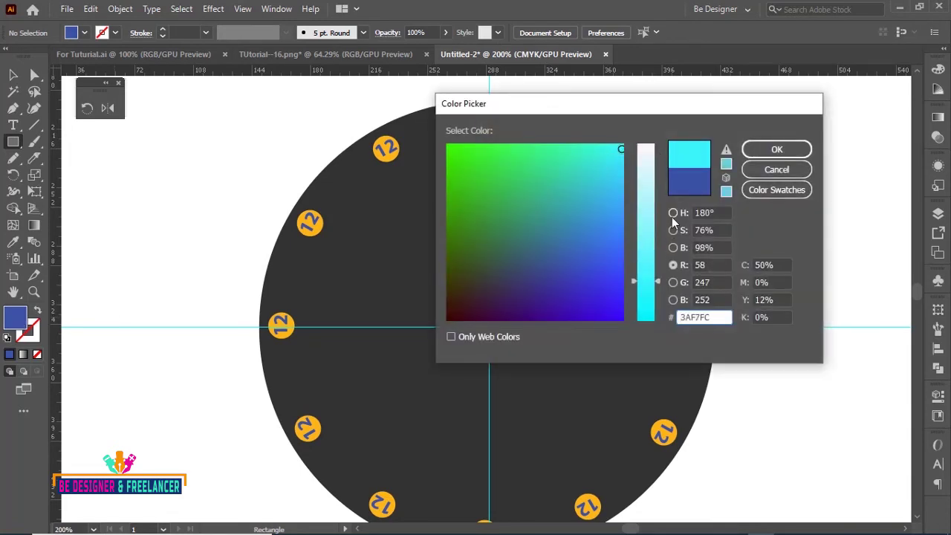
pyautogui.moveTo(450, 166)
pyautogui.mouseDown()
pyautogui.moveTo(447, 148)
pyautogui.moveTo(447, 184)
pyautogui.mouseUp()
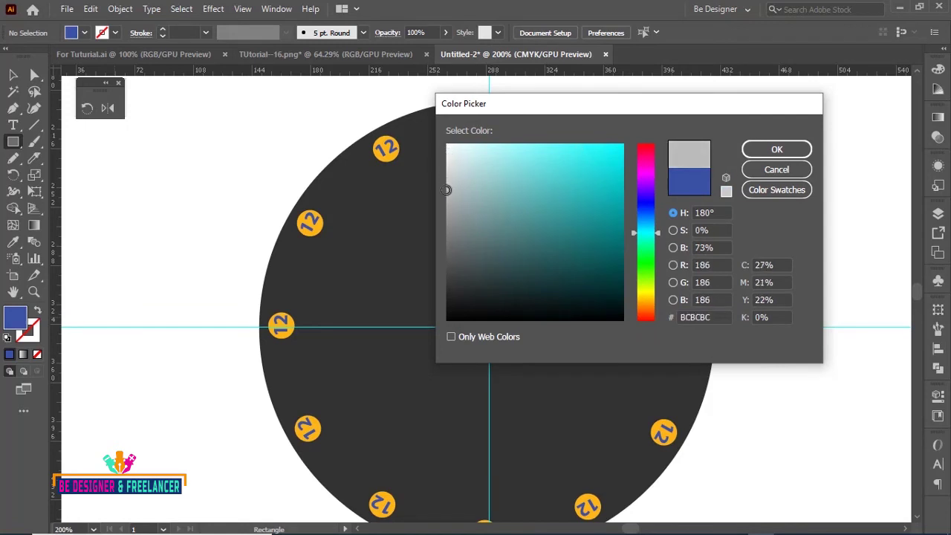
pyautogui.click(762, 150)
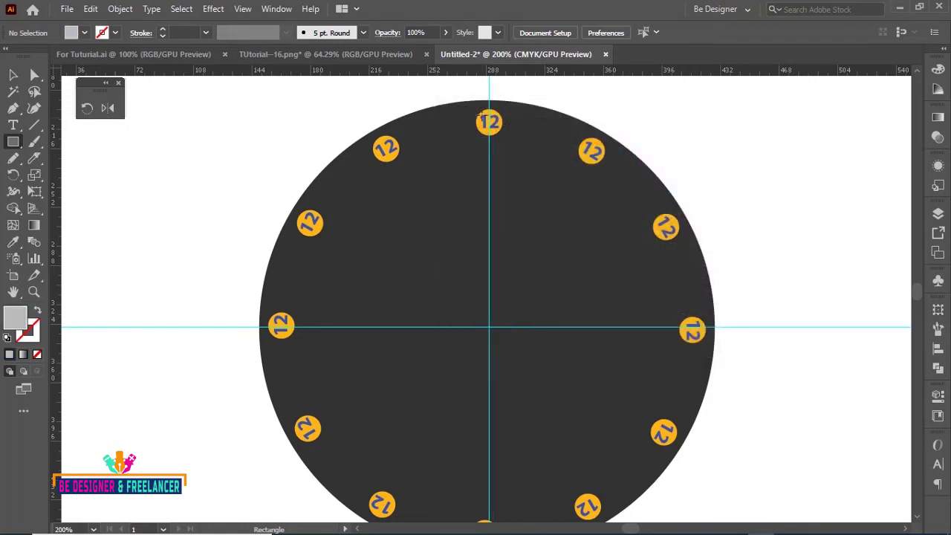
# Step: Draw a thin vertical bar down from the circle's top centre over the 12 badge
pyautogui.moveTo(489, 109); pyautogui.dragTo(492, 138)
pyautogui.hotkey('ctrl', '+')
pyautogui.hotkey('ctrl', '+')
pyautogui.hotkey('ctrl', '+')
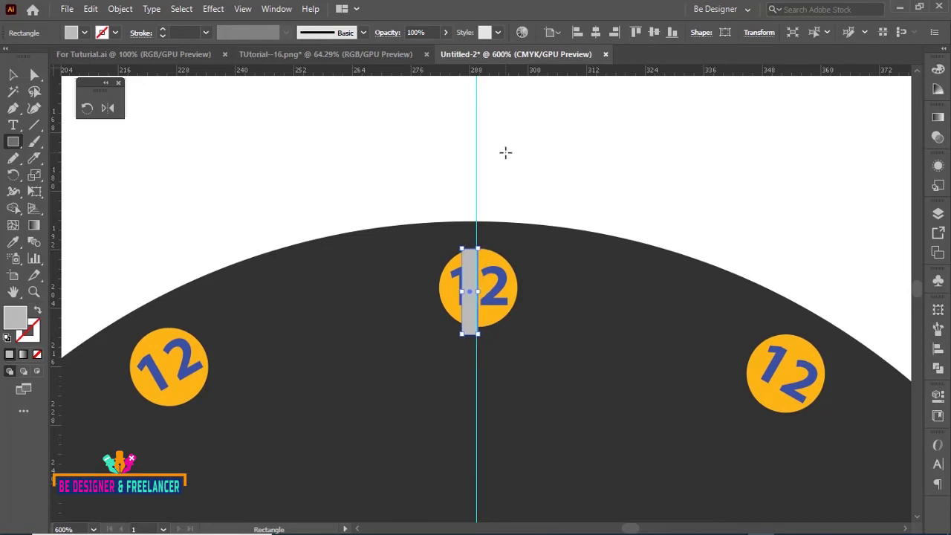
pyautogui.scroll(-2, 505, 153)
pyautogui.scroll(-1, 526, 259)
pyautogui.scroll(-2, 580, 283)
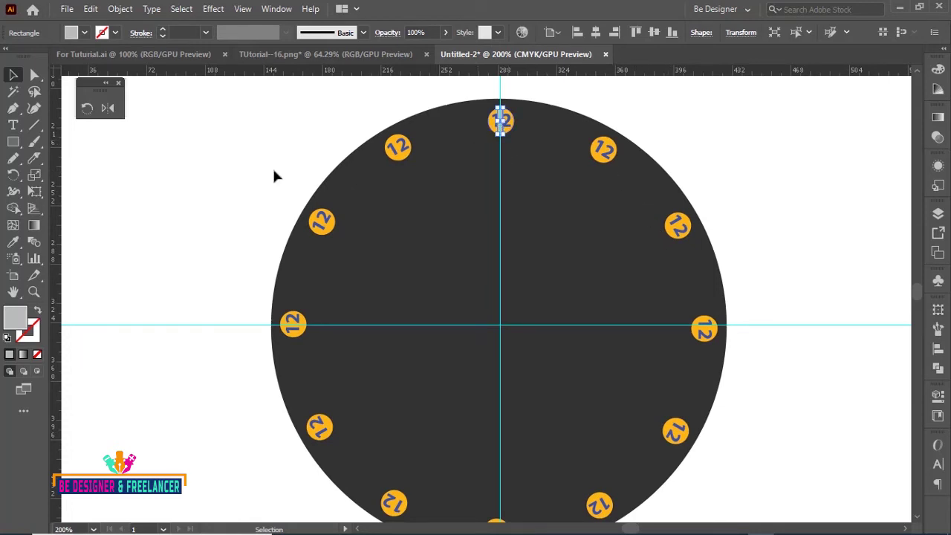
# Step: Copy the grey bar at 6° around the clock centre, repeating until ticks ring the face
pyautogui.click(14, 176)
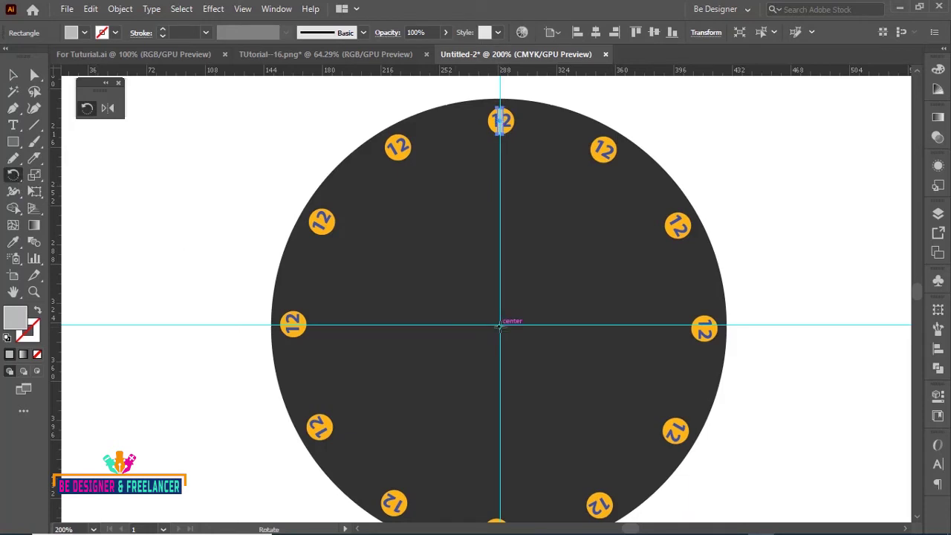
pyautogui.keyDown('alt'); pyautogui.click(500, 327); pyautogui.keyUp('alt')
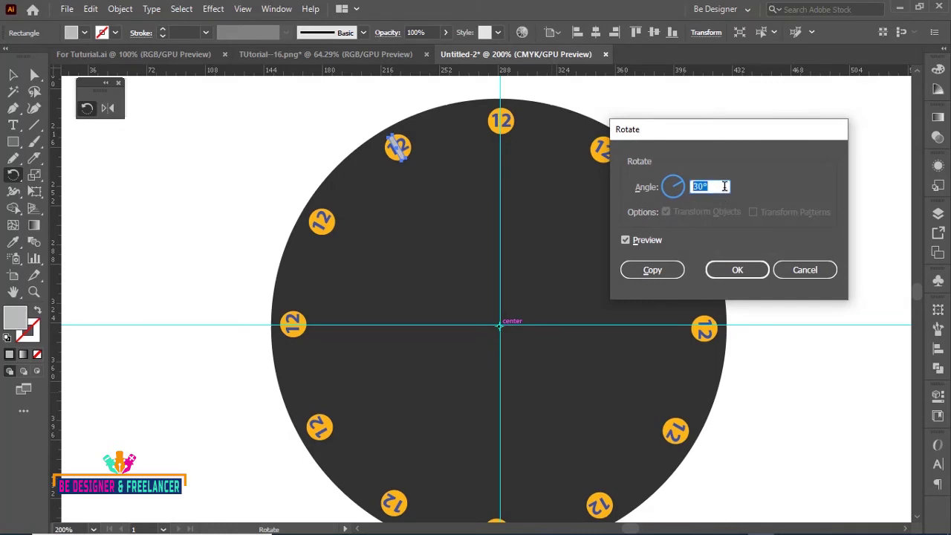
pyautogui.write('6')
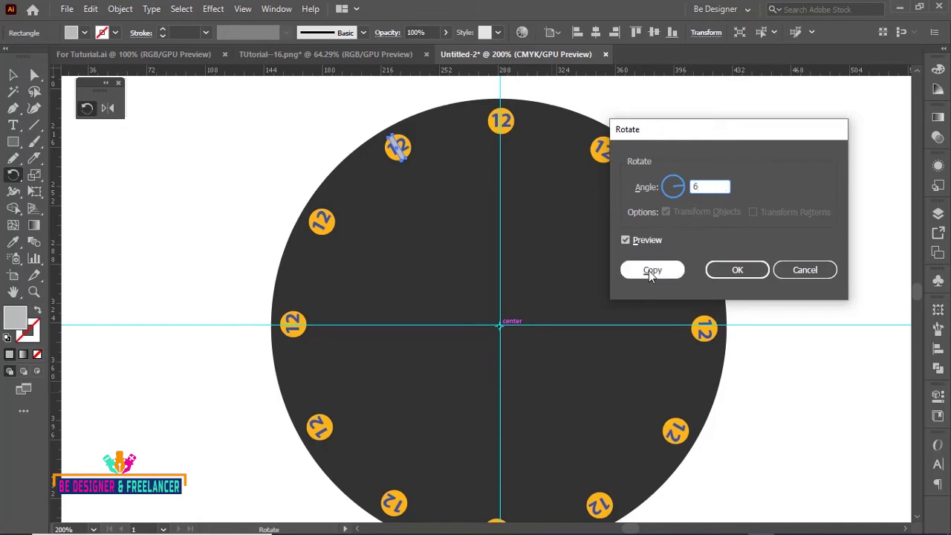
pyautogui.click(652, 271)
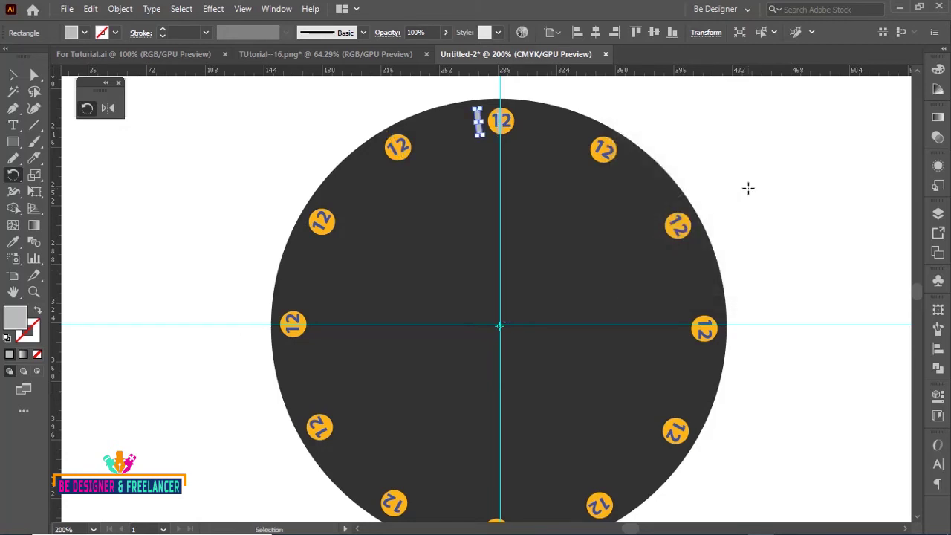
pyautogui.hotkey('ctrl', 'd')
pyautogui.hotkey('ctrl', 'd')
pyautogui.hotkey('ctrl', 'd')
pyautogui.hotkey('ctrl', 'd')
pyautogui.hotkey('ctrl', 'd')
pyautogui.hotkey('ctrl', 'd')
pyautogui.hotkey('ctrl', 'd')
pyautogui.hotkey('ctrl', 'd')
pyautogui.hotkey('ctrl', 'd')
pyautogui.hotkey('ctrl', 'd')
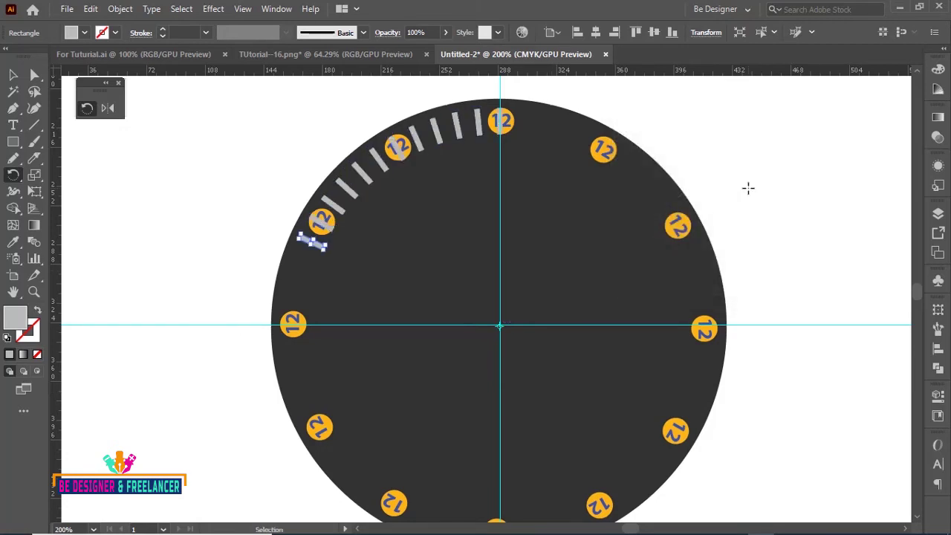
pyautogui.hotkey('ctrl', 'd')
pyautogui.hotkey('ctrl', 'd')
pyautogui.hotkey('ctrl', 'd')
pyautogui.hotkey('ctrl', 'd')
pyautogui.hotkey('ctrl', 'd')
pyautogui.hotkey('ctrl', 'd')
pyautogui.hotkey('ctrl', 'd')
pyautogui.hotkey('ctrl', 'd')
pyautogui.hotkey('ctrl', 'd')
pyautogui.hotkey('ctrl', 'd')
pyautogui.hotkey('ctrl', 'd')
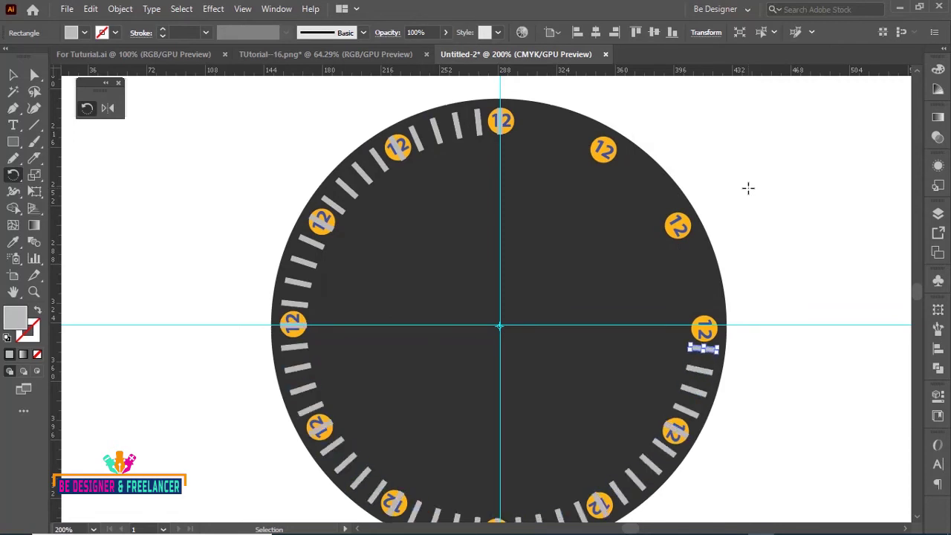
pyautogui.hotkey('ctrl', 'd')
pyautogui.hotkey('ctrl', 'd')
pyautogui.hotkey('ctrl', 'd')
pyautogui.hotkey('ctrl', 'd')
pyautogui.hotkey('ctrl', 'd')
pyautogui.hotkey('ctrl', 'd')
pyautogui.hotkey('ctrl', 'd')
pyautogui.hotkey('ctrl', 'd')
pyautogui.hotkey('ctrl', 'd')
pyautogui.hotkey('ctrl', 'd')
pyautogui.hotkey('ctrl', 'd')
pyautogui.hotkey('ctrl', 'd')
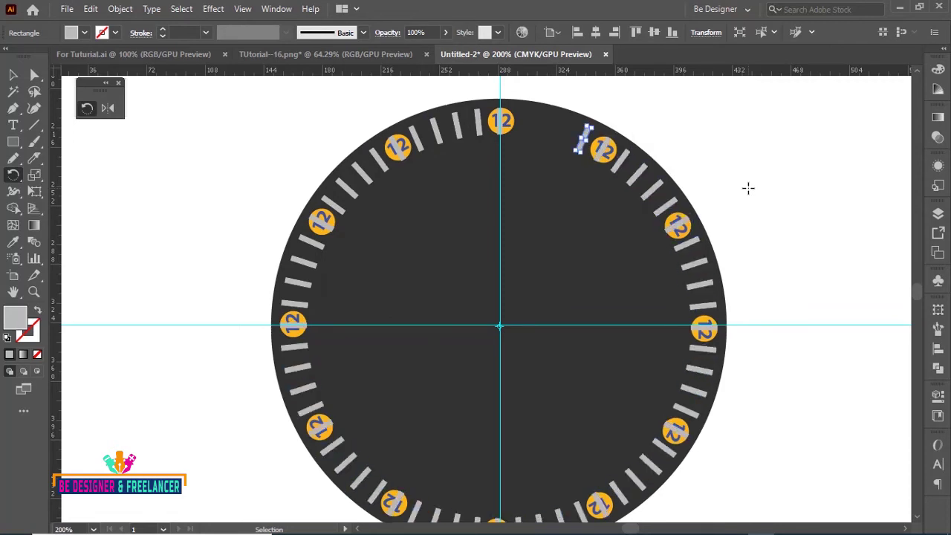
pyautogui.hotkey('ctrl', 'd')
pyautogui.hotkey('ctrl', 'd')
pyautogui.hotkey('ctrl', 'd')
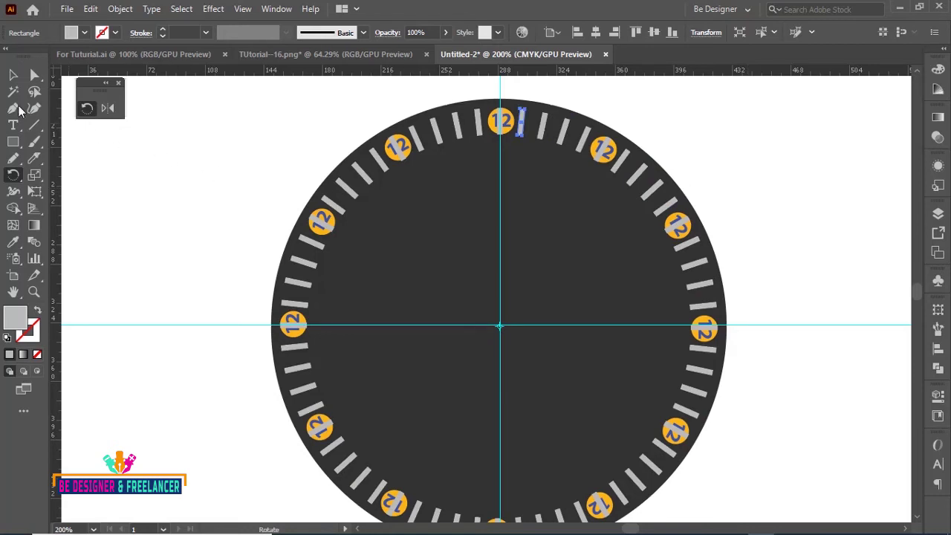
pyautogui.press('v')
pyautogui.click(800, 168)
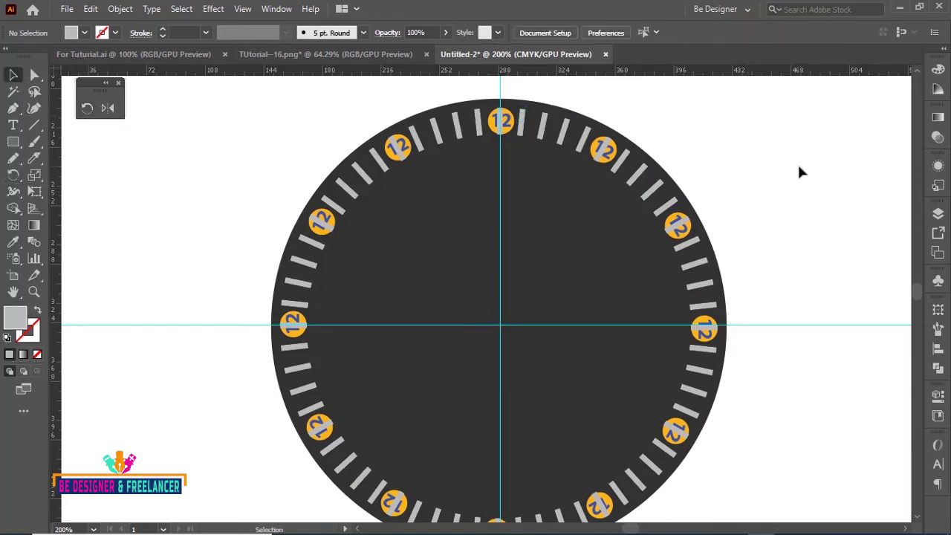
# Step: Marquee-select all the clock face parts and group them together
pyautogui.click(336, 223)
pyautogui.press('a')
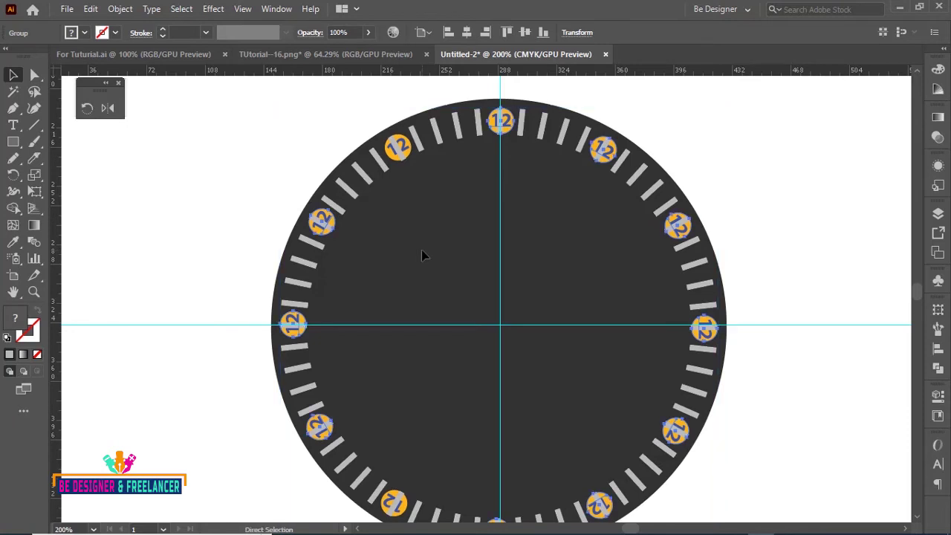
pyautogui.hotkey('ctrl', 'shift', 'a')
pyautogui.press('v')
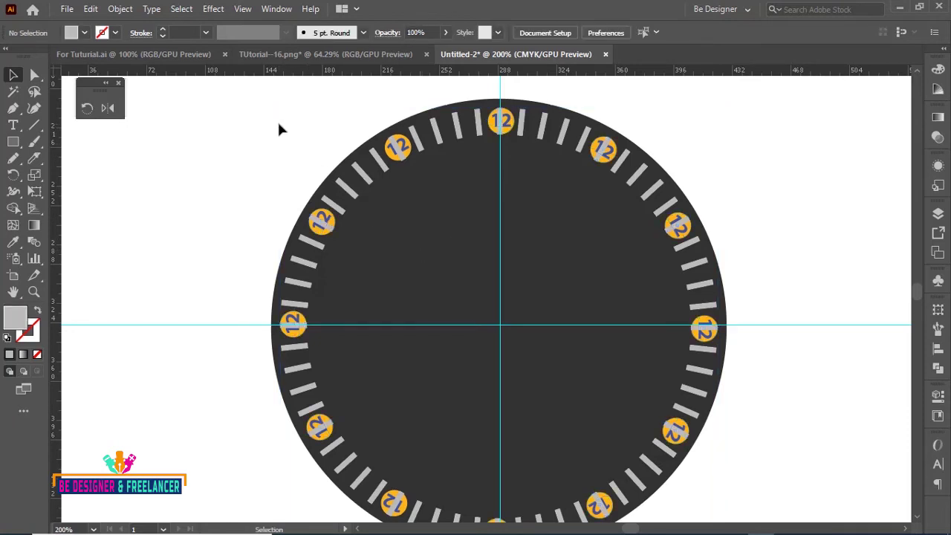
pyautogui.moveTo(273, 117); pyautogui.dragTo(751, 498)
pyautogui.moveTo(752, 503); pyautogui.dragTo(754, 505)
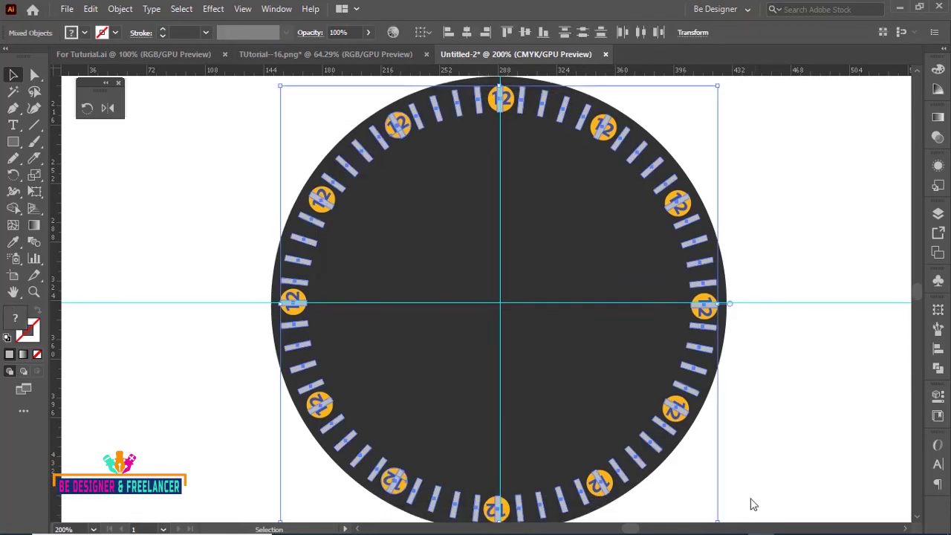
pyautogui.rightClick(652, 170)
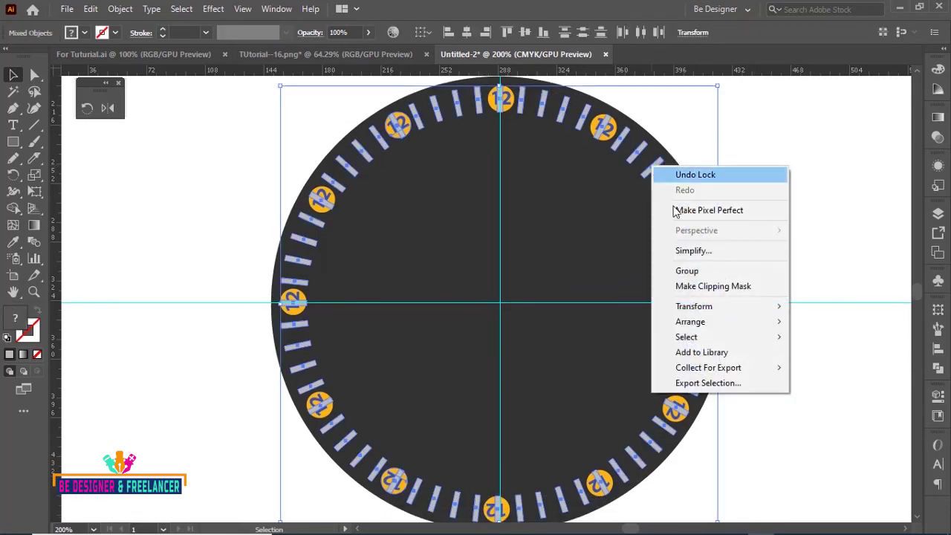
pyautogui.click(687, 271)
pyautogui.click(766, 174)
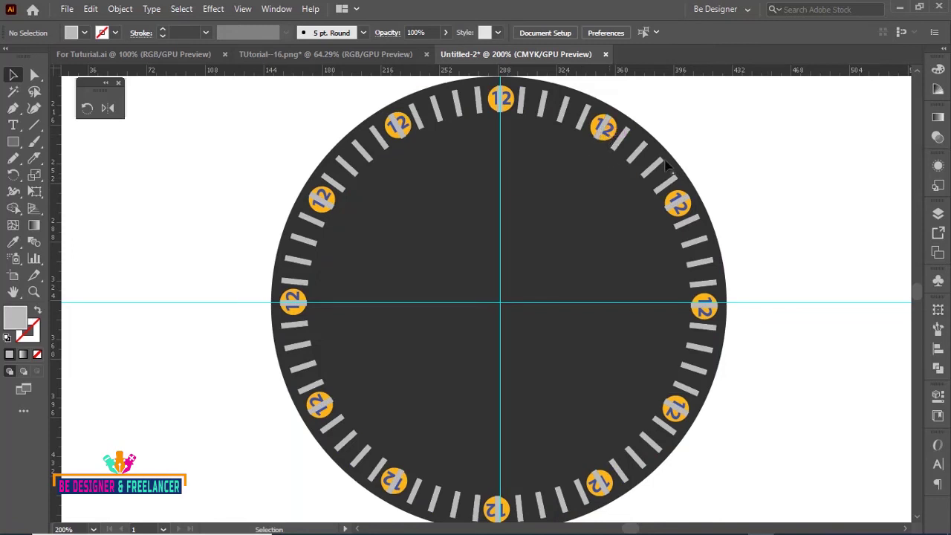
# Step: Bring the clock group to the front with Arrange, then deselect it
pyautogui.hotkey('ctrl', 'a')
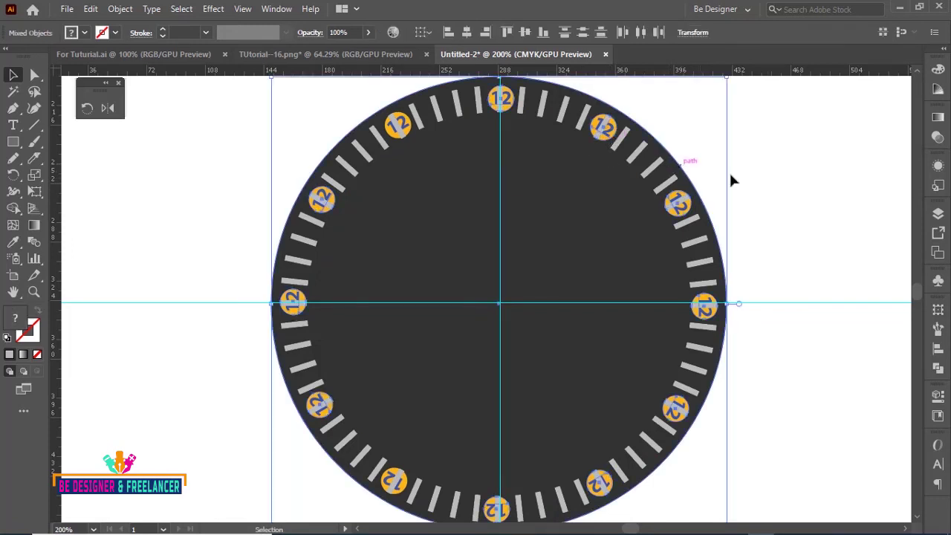
pyautogui.click(732, 180)
pyautogui.click(619, 124)
pyautogui.rightClick(617, 128)
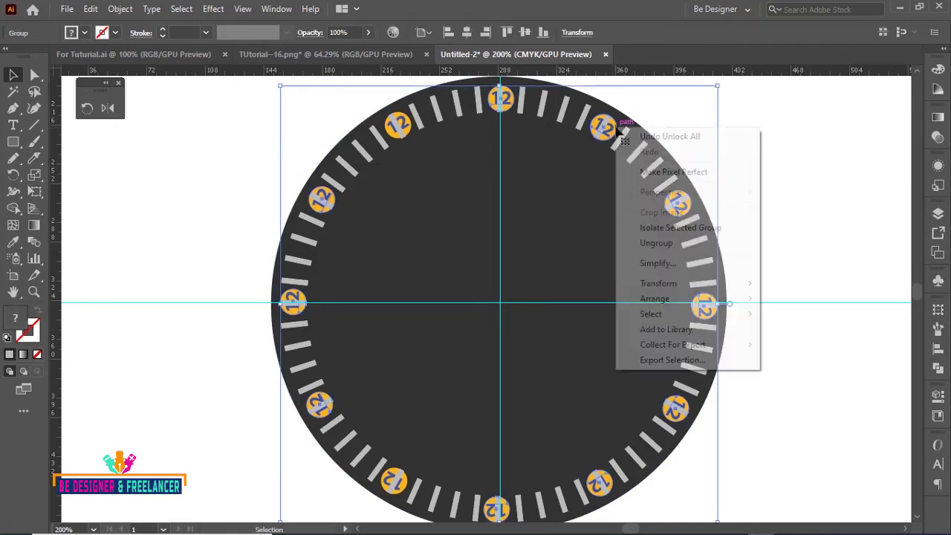
pyautogui.moveTo(656, 299)
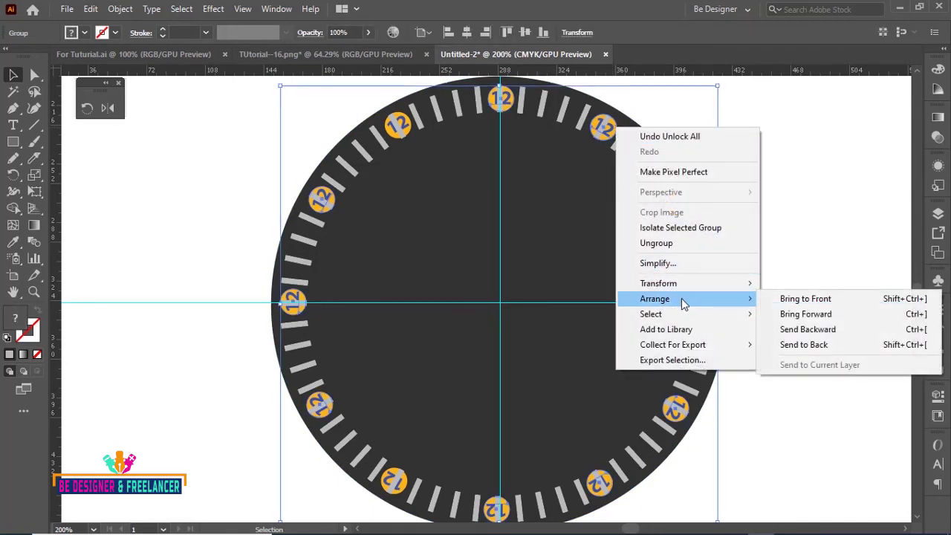
pyautogui.click(793, 299)
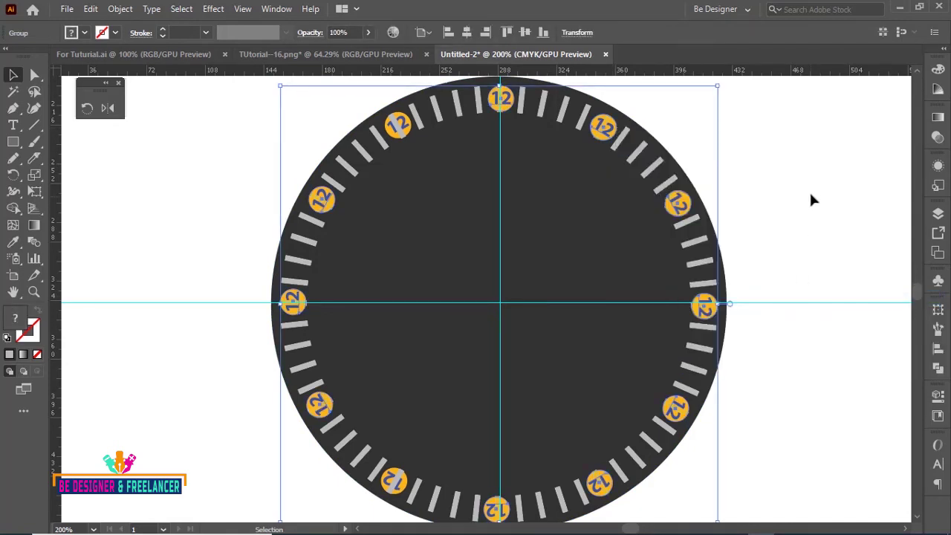
pyautogui.click(811, 198)
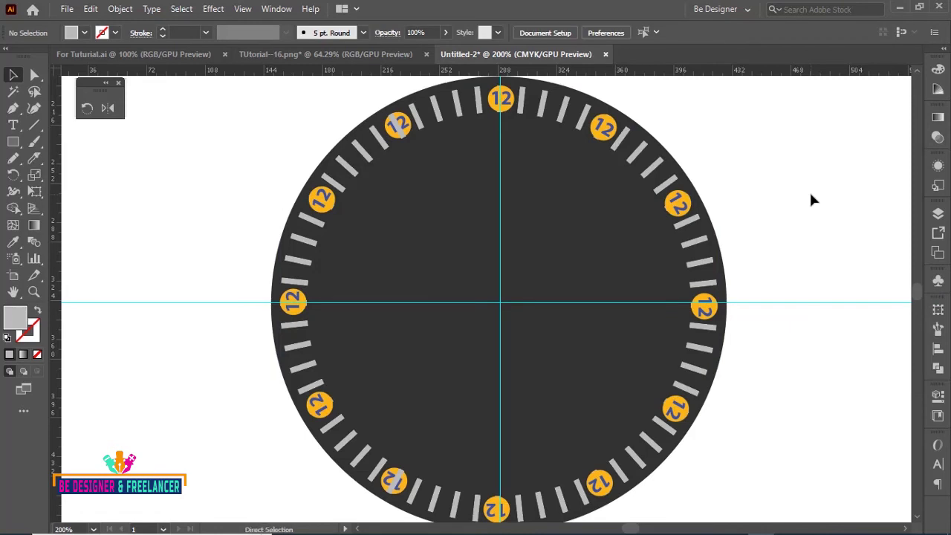
# Step: Zoom out so the full artboard and the finished clock face are visible
pyautogui.hotkey('ctrl', '-')
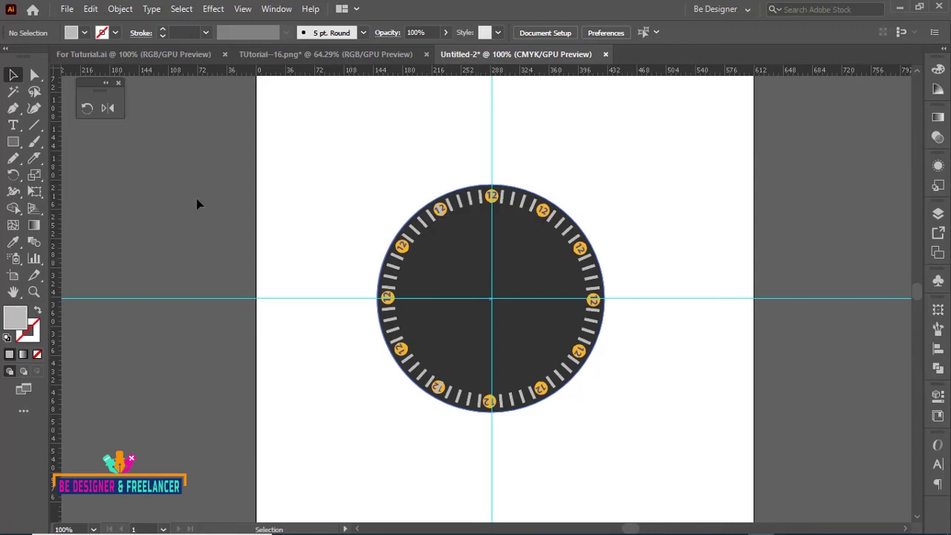
# Step: Cancel the Rotate dialog and drag the clock face off the artboard to the left
pyautogui.click(15, 174)
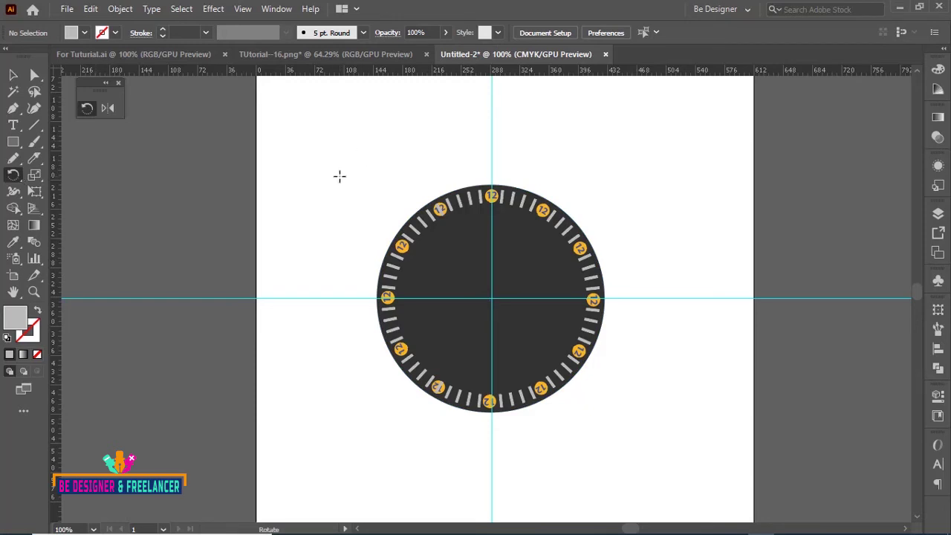
pyautogui.keyDown('alt'); pyautogui.click(339, 177); pyautogui.keyUp('alt')
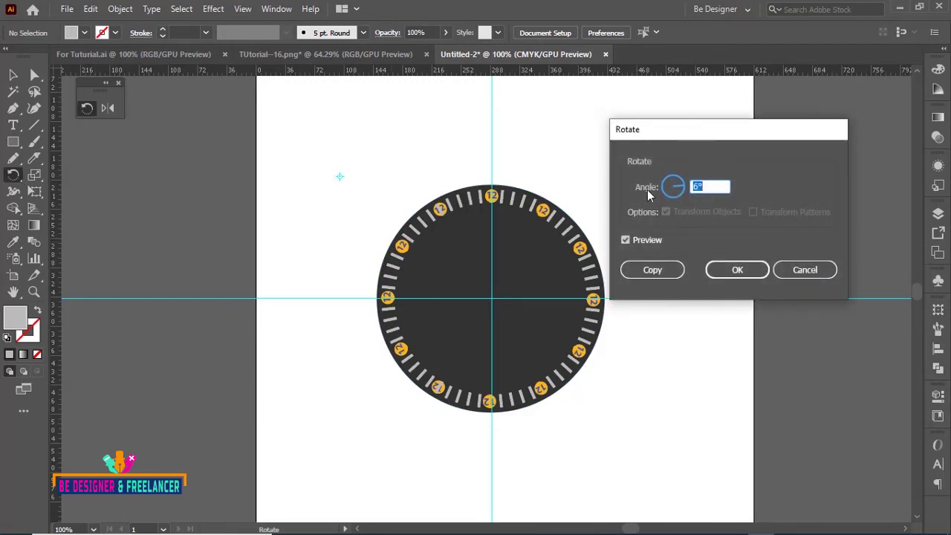
pyautogui.click(805, 270)
pyautogui.press('v')
pyautogui.moveTo(611, 338); pyautogui.dragTo(173, 350)
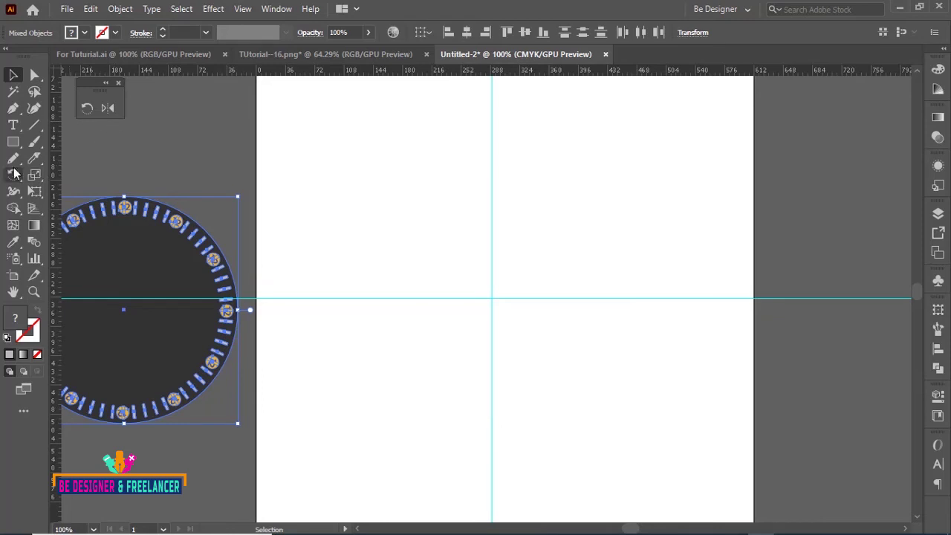
# Step: Switch between the Reflect and Selection tools and deselect the clock face
pyautogui.click(87, 108)
pyautogui.click(13, 177)
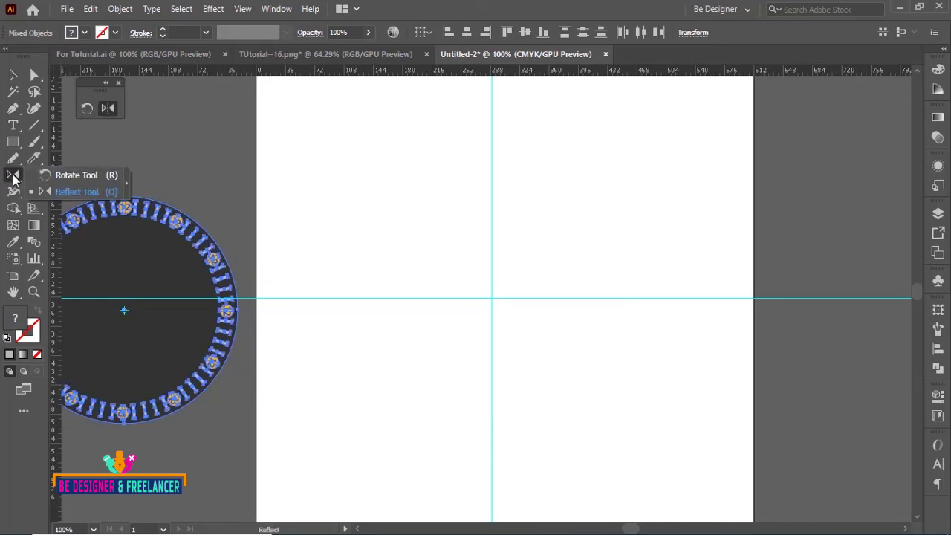
pyautogui.click(80, 192)
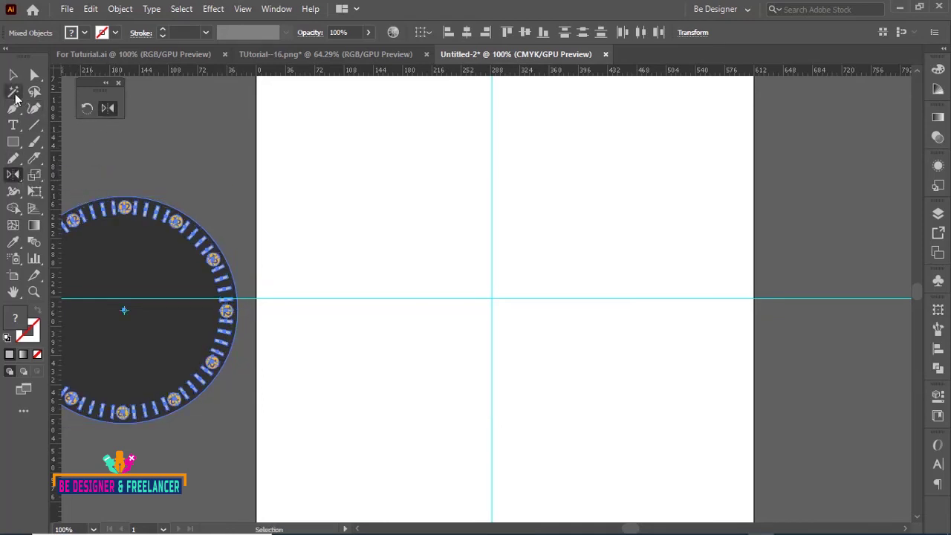
pyautogui.press('v')
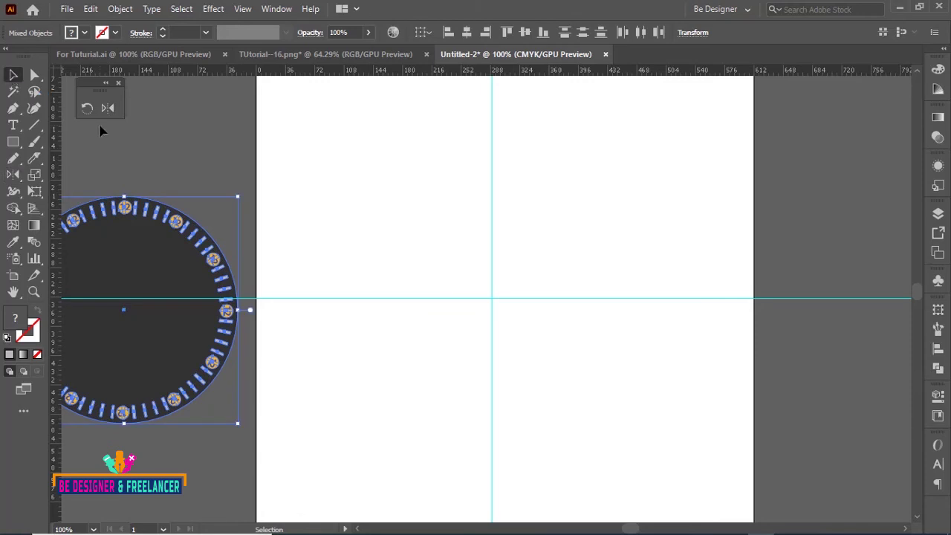
pyautogui.press('o')
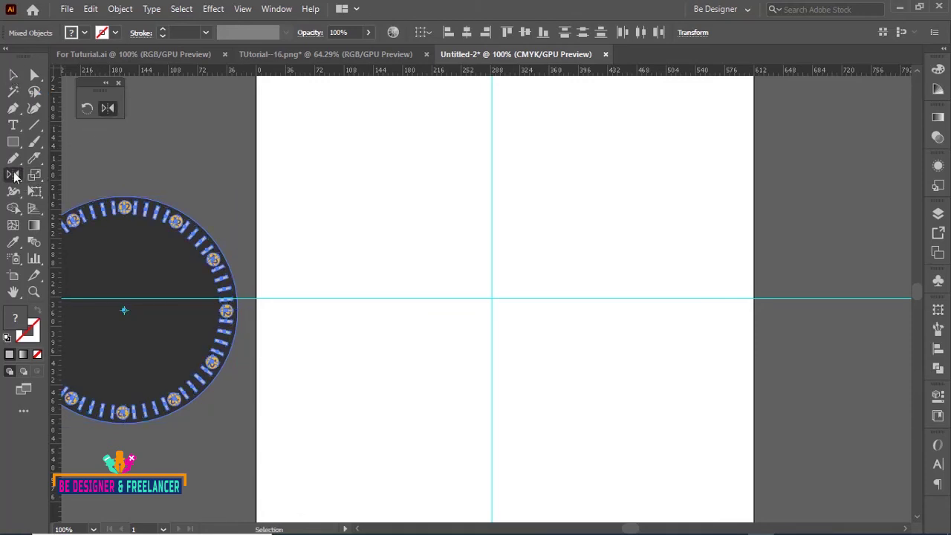
pyautogui.click(14, 176)
pyautogui.hotkey('ctrl', 'shift', 'a')
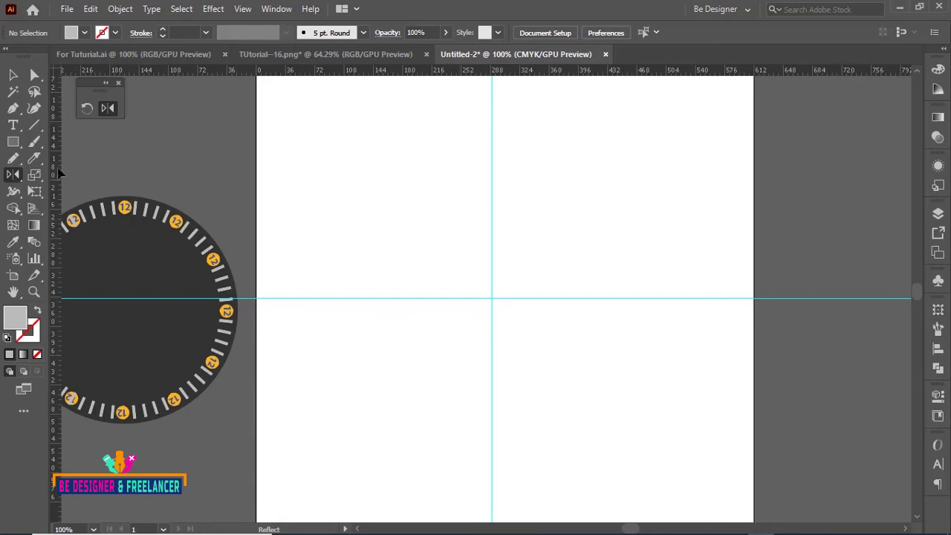
pyautogui.click(13, 109)
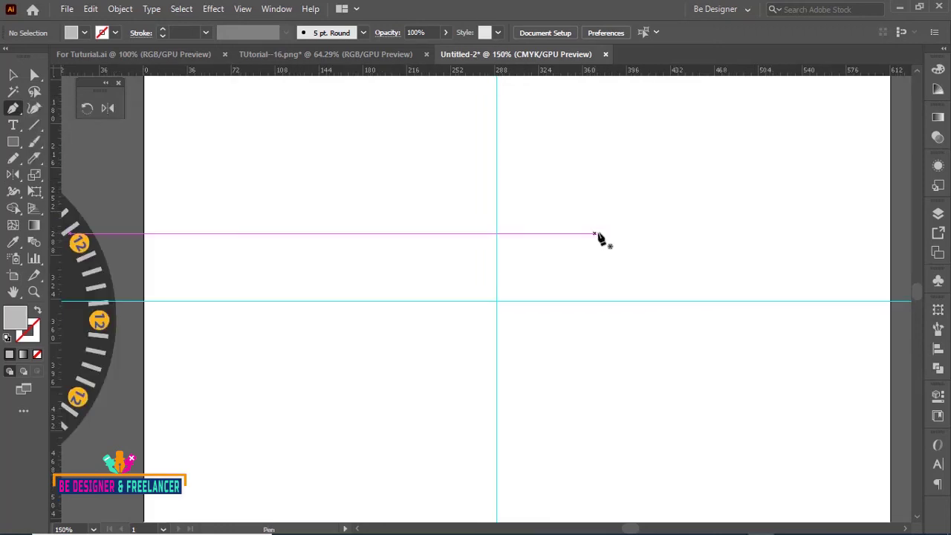
# Step: Draw a closed half-heart path with a rounded top, its ends on the vertical guide
pyautogui.hotkey('ctrl', '=')
pyautogui.moveTo(580, 278); pyautogui.dragTo(585, 327)
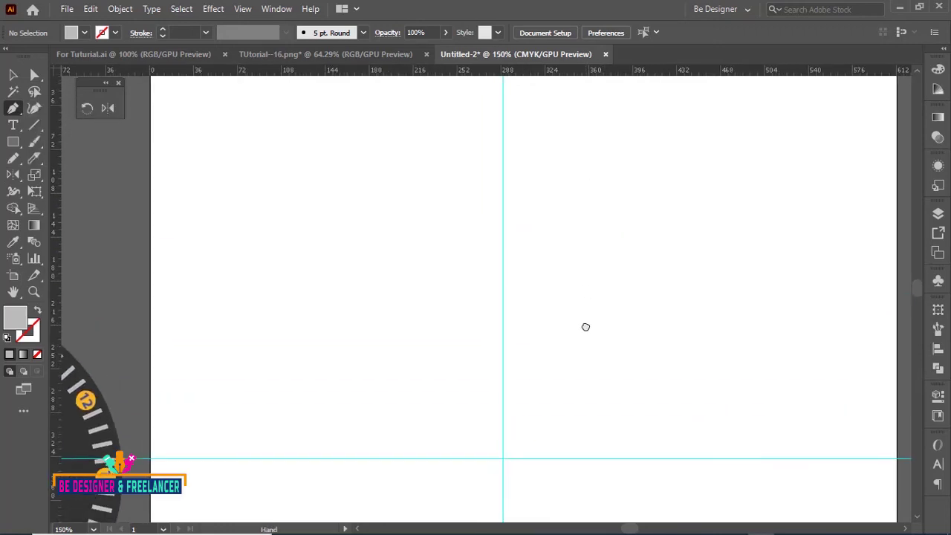
pyautogui.click(503, 208)
pyautogui.moveTo(413, 182); pyautogui.dragTo(374, 234)
pyautogui.click(504, 349)
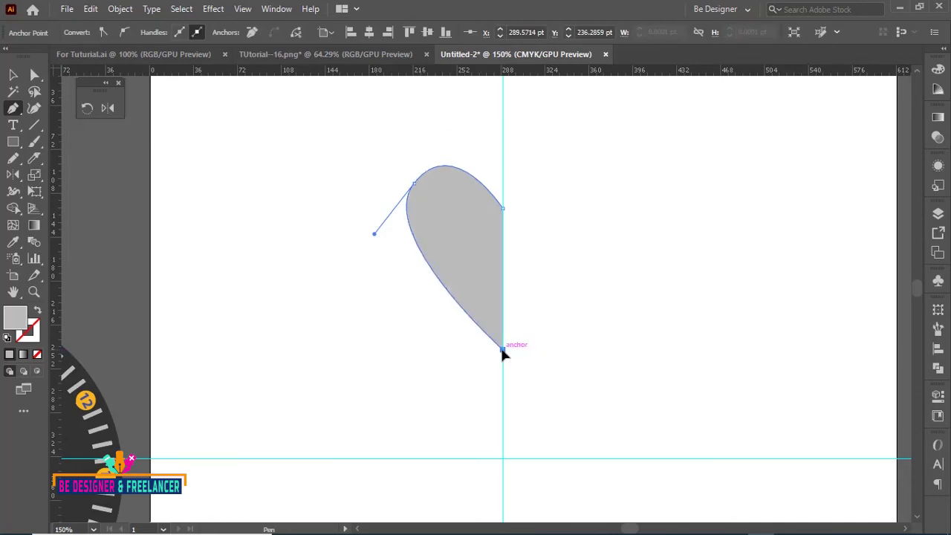
pyautogui.moveTo(503, 351); pyautogui.dragTo(500, 355)
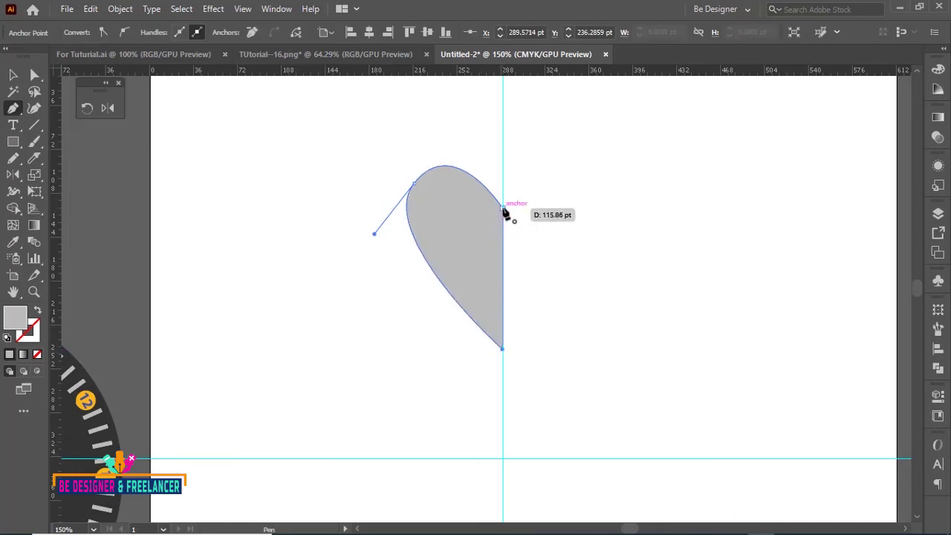
pyautogui.click(503, 209)
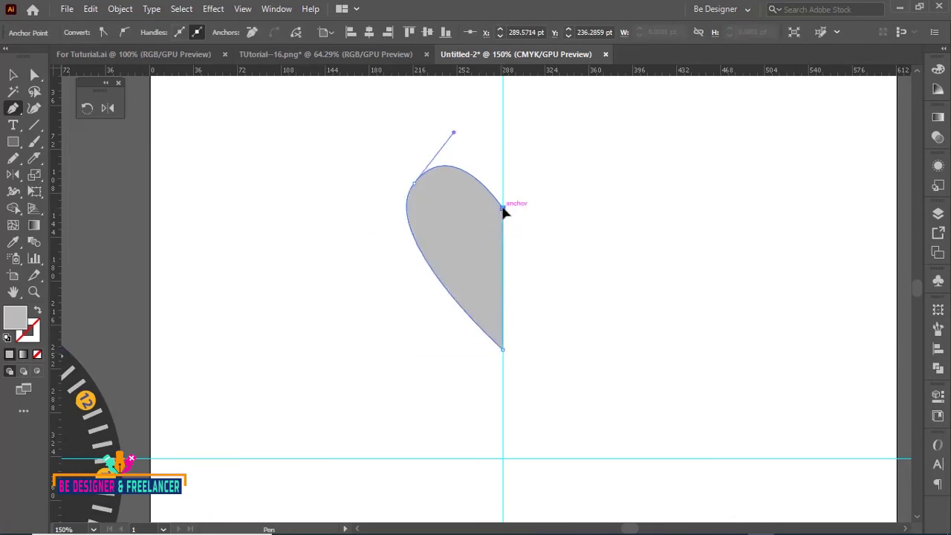
# Step: Fill the half-heart with a saturated blue and reselect it
pyautogui.doubleClick(15, 318)
pyautogui.click(645, 202)
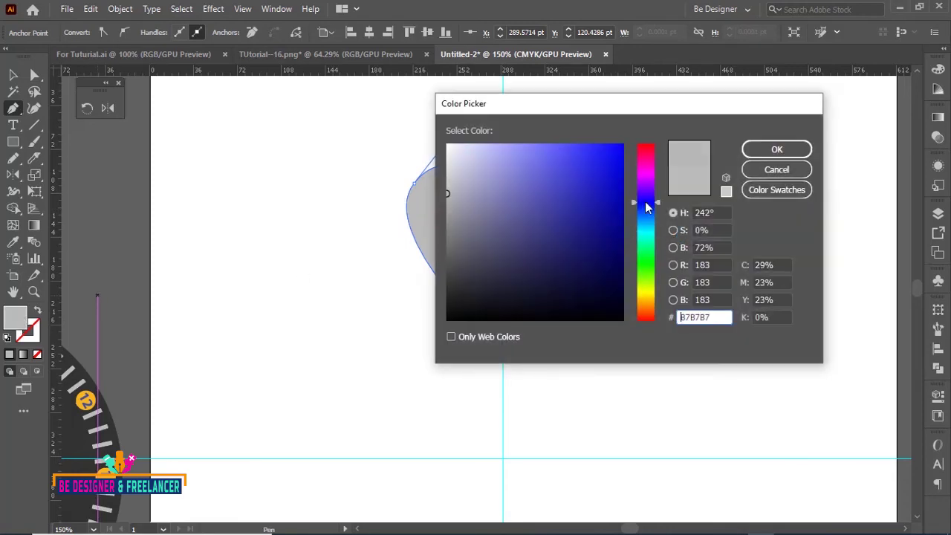
pyautogui.click(622, 145)
pyautogui.click(777, 149)
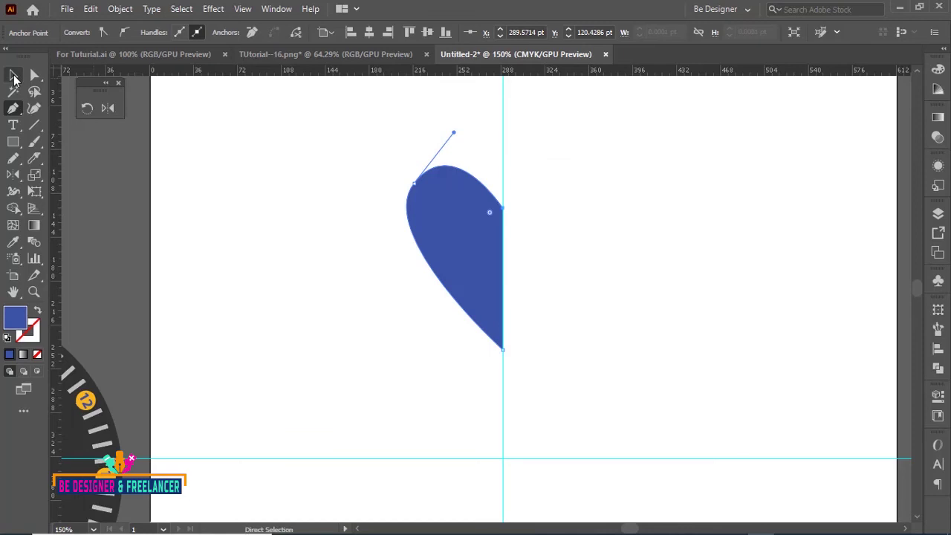
pyautogui.click(12, 74)
pyautogui.click(296, 266)
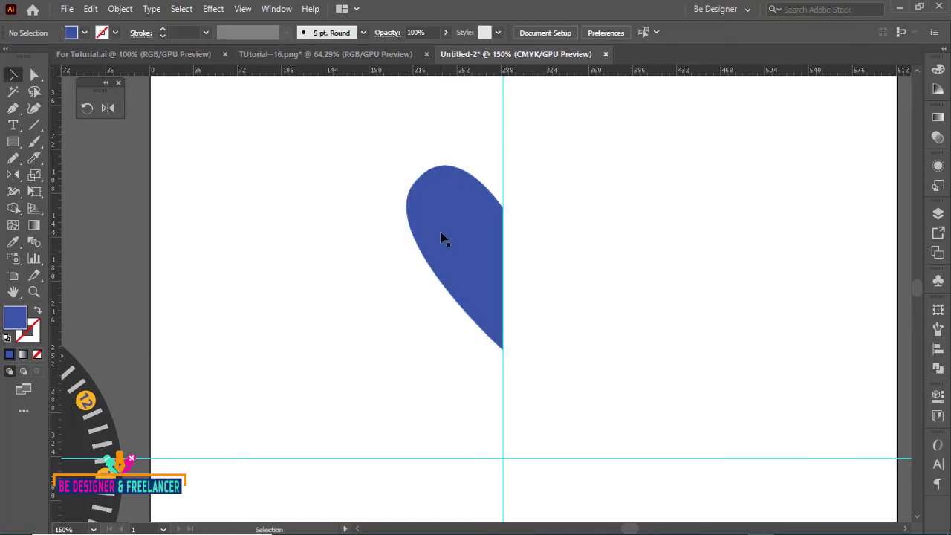
pyautogui.click(442, 234)
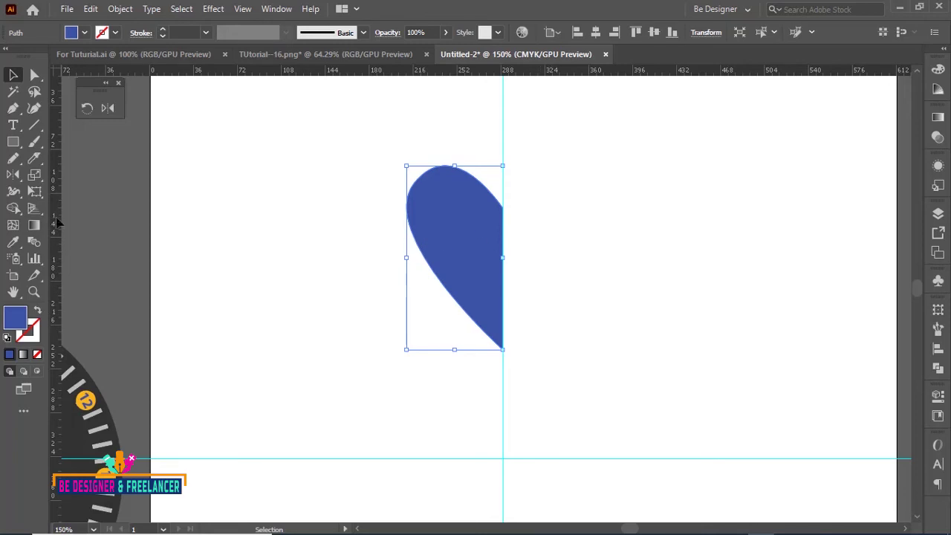
# Step: Reflect a copy of the blue half-heart across the vertical guide to form a full heart
pyautogui.click(12, 175)
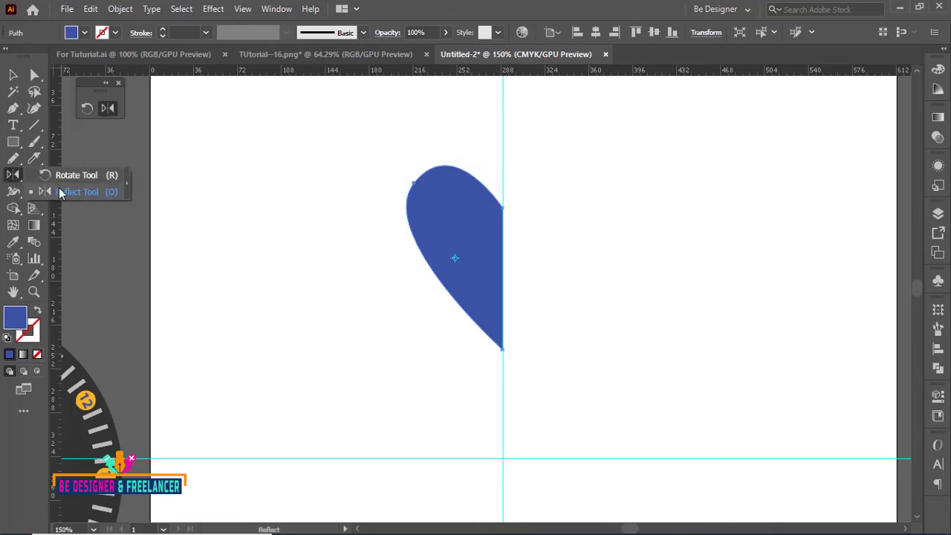
pyautogui.click(59, 190)
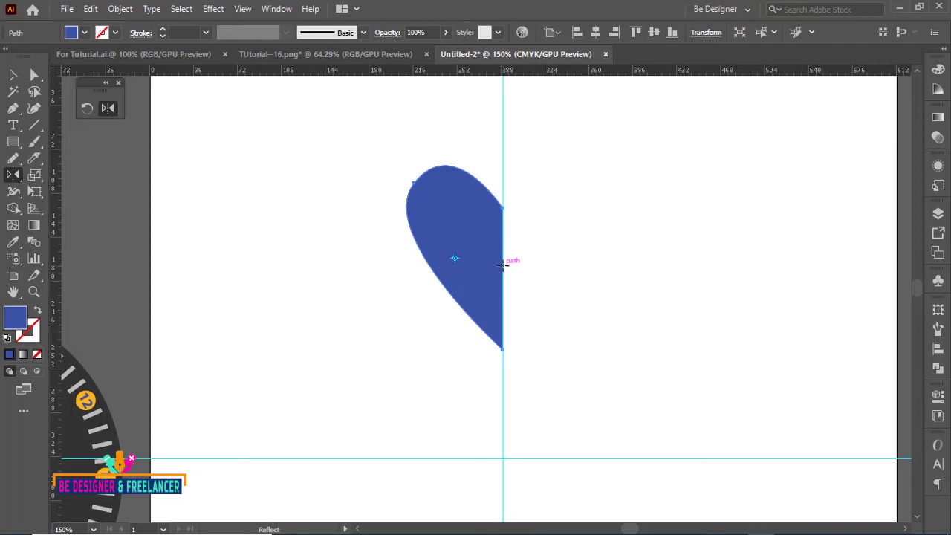
pyautogui.click(503, 265)
pyautogui.moveTo(438, 238)
pyautogui.mouseDown()
pyautogui.moveTo(498, 235)
pyautogui.moveTo(464, 314)
pyautogui.moveTo(433, 234)
pyautogui.moveTo(533, 274)
pyautogui.moveTo(471, 331)
pyautogui.moveTo(450, 299)
pyautogui.moveTo(545, 287)
pyautogui.moveTo(563, 230)
pyautogui.moveTo(569, 239)
pyautogui.mouseUp()
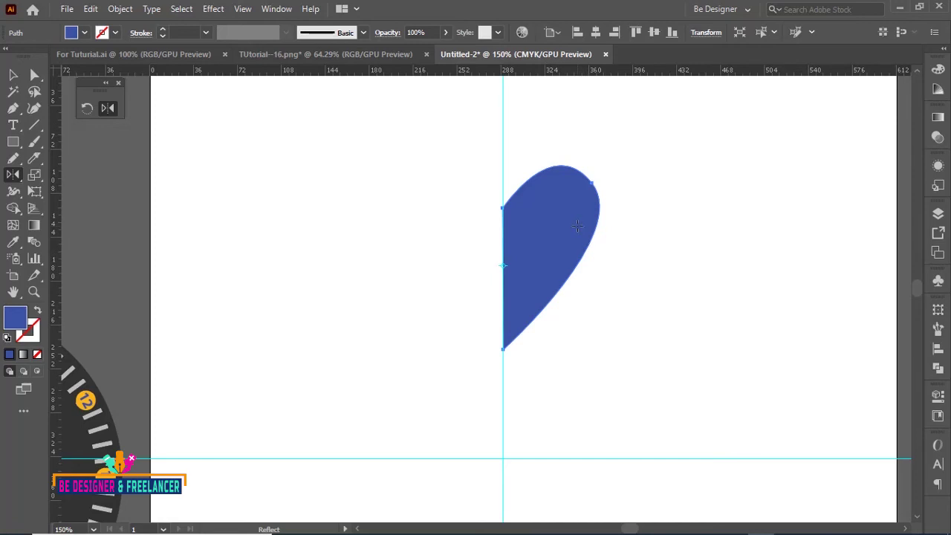
pyautogui.moveTo(572, 231); pyautogui.dragTo(471, 253)
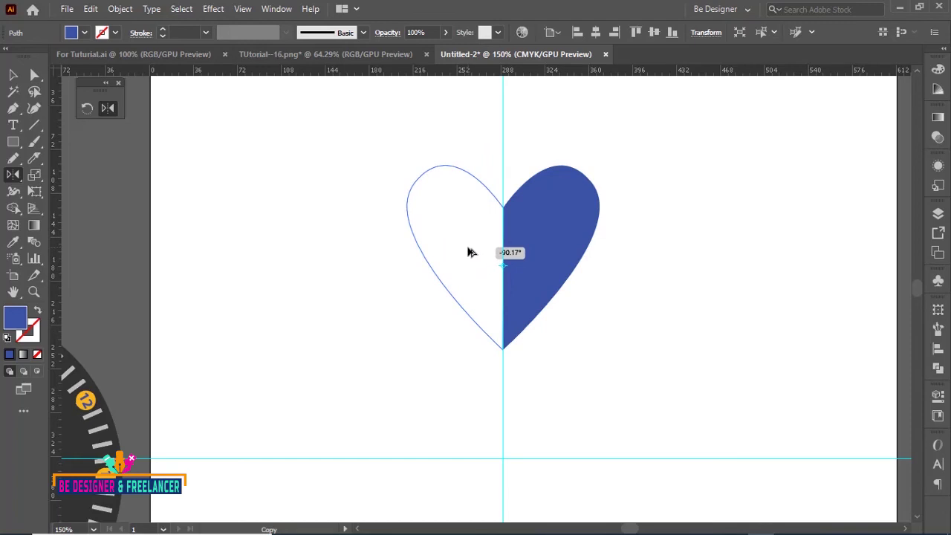
pyautogui.moveTo(469, 251); pyautogui.dragTo(469, 251)
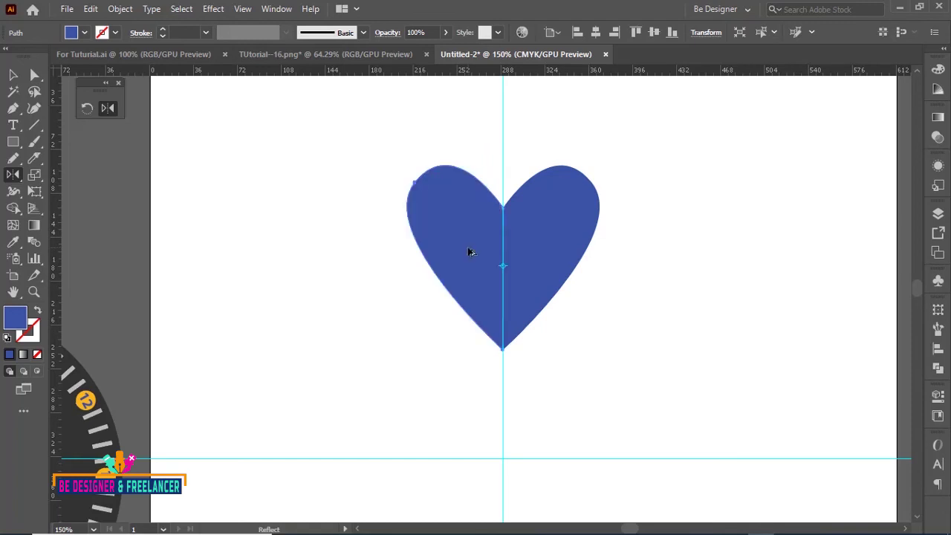
pyautogui.click(15, 75)
pyautogui.click(327, 238)
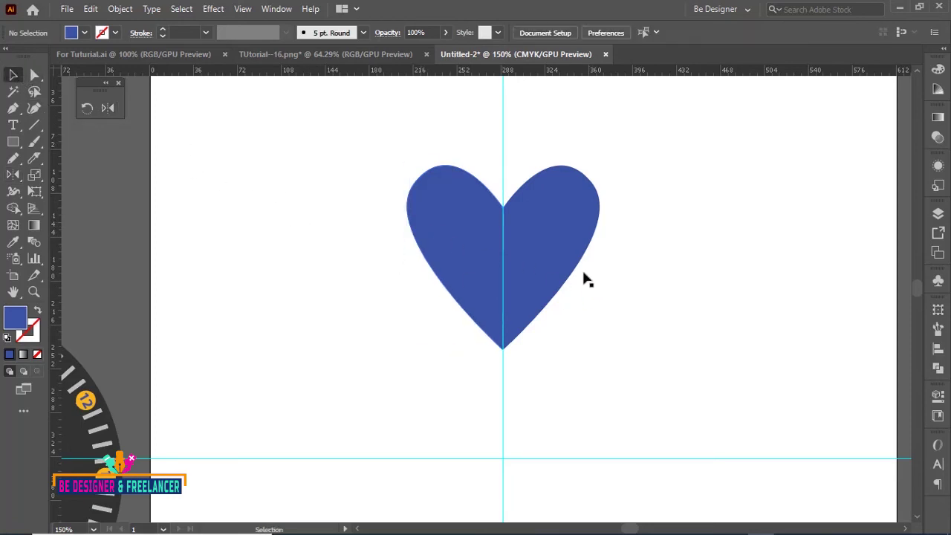
# Step: Undo back to the single half-heart and bring up the Reflect settings on the guide
pyautogui.hotkey('ctrl', 'z')
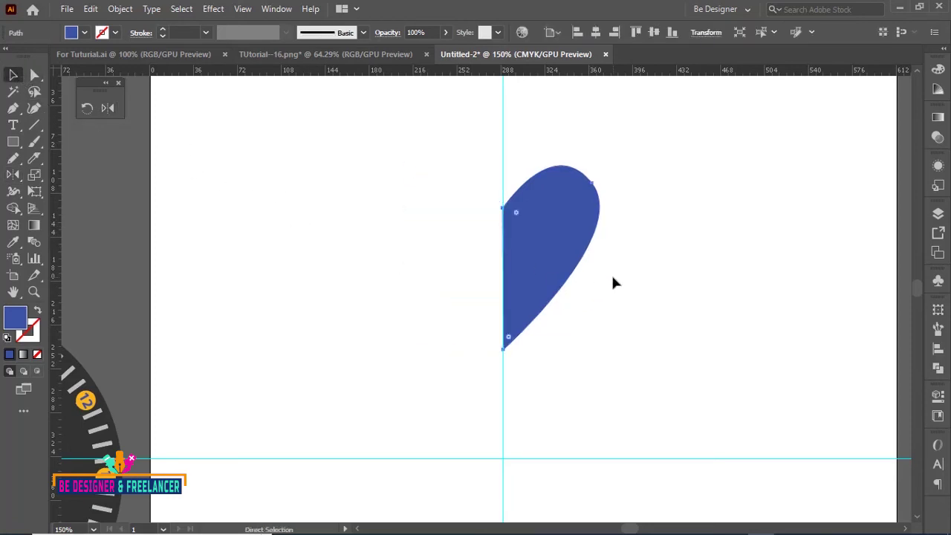
pyautogui.hotkey('ctrl', 'z')
pyautogui.moveTo(13, 175); pyautogui.dragTo(35, 191)
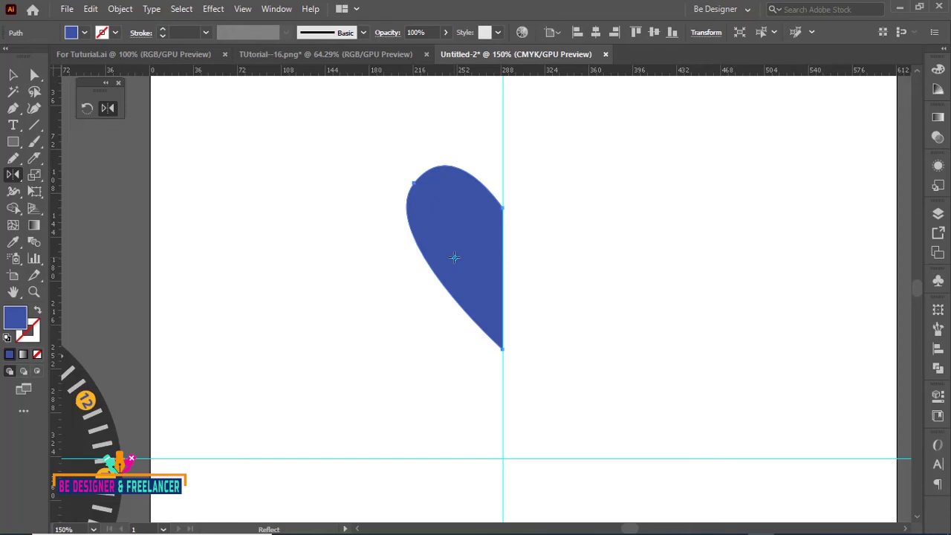
pyautogui.keyDown('alt'); pyautogui.click(504, 262); pyautogui.keyUp('alt')
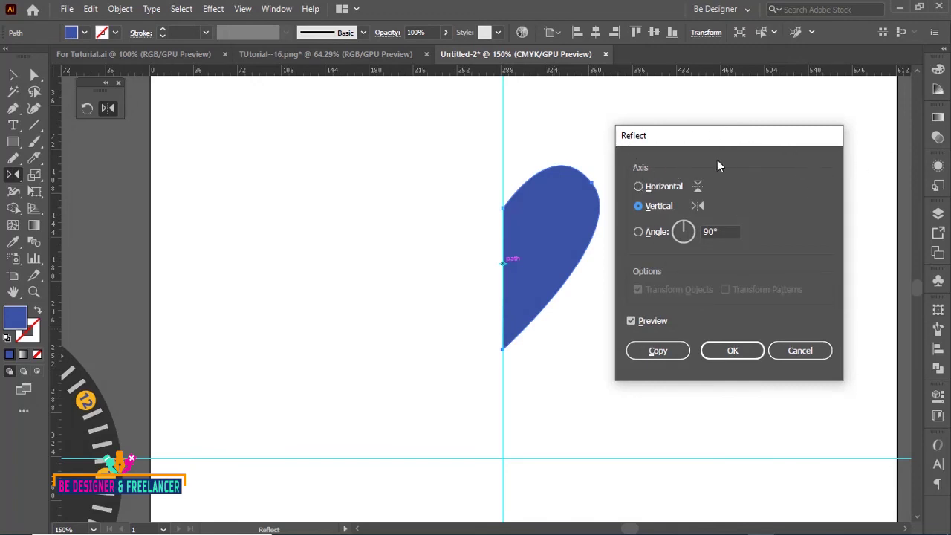
pyautogui.click(697, 207)
# Step: Compare horizontal and vertical axes, then make a vertical-axis reflected copy completing the heart
pyautogui.click(638, 188)
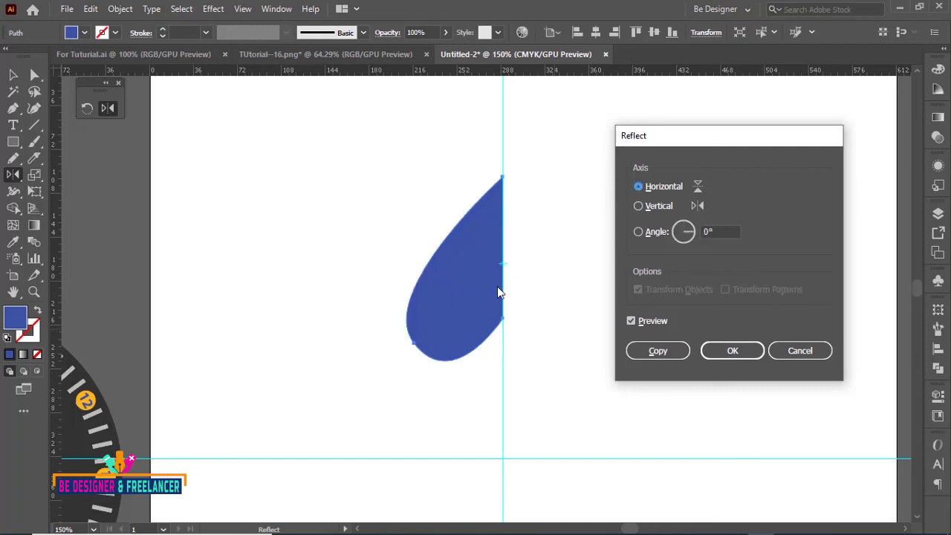
pyautogui.click(638, 208)
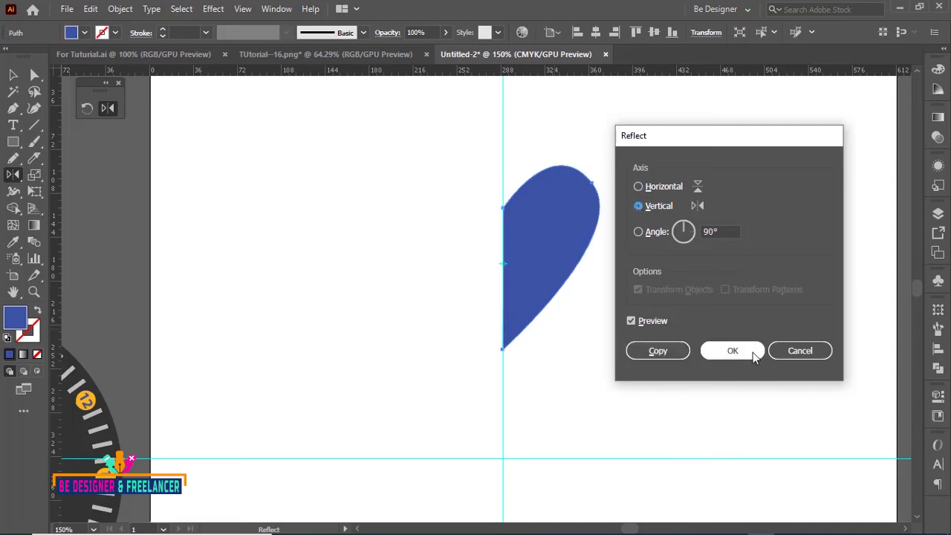
pyautogui.click(707, 360)
pyautogui.click(734, 351)
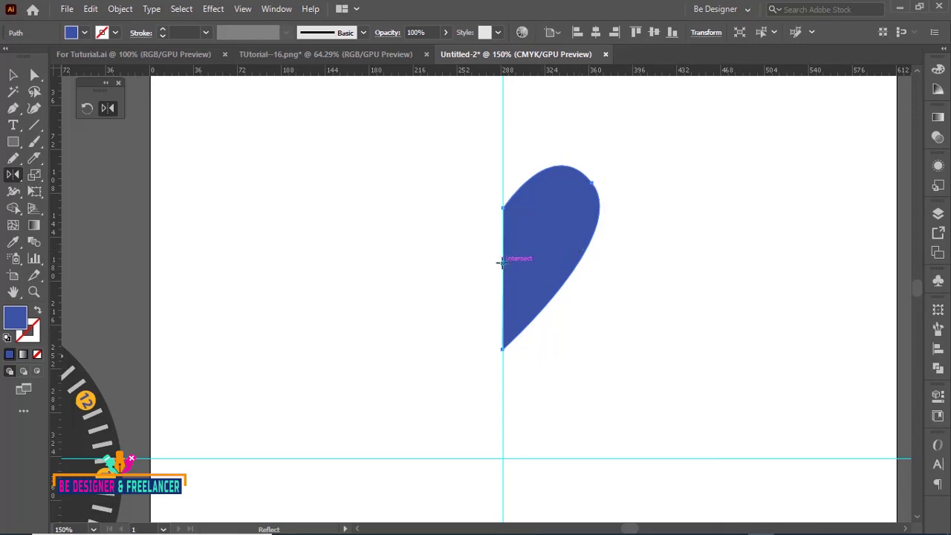
pyautogui.keyDown('alt'); pyautogui.click(501, 263); pyautogui.keyUp('alt')
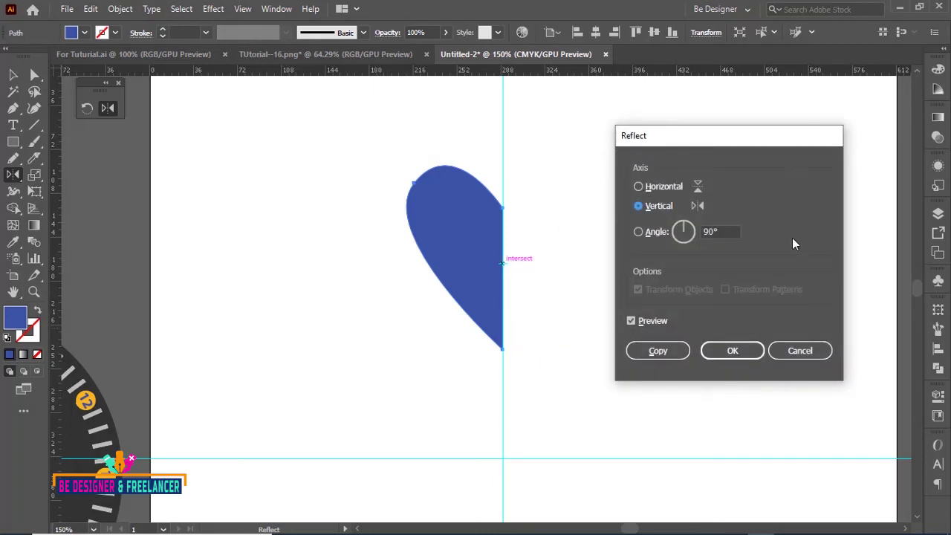
pyautogui.click(658, 350)
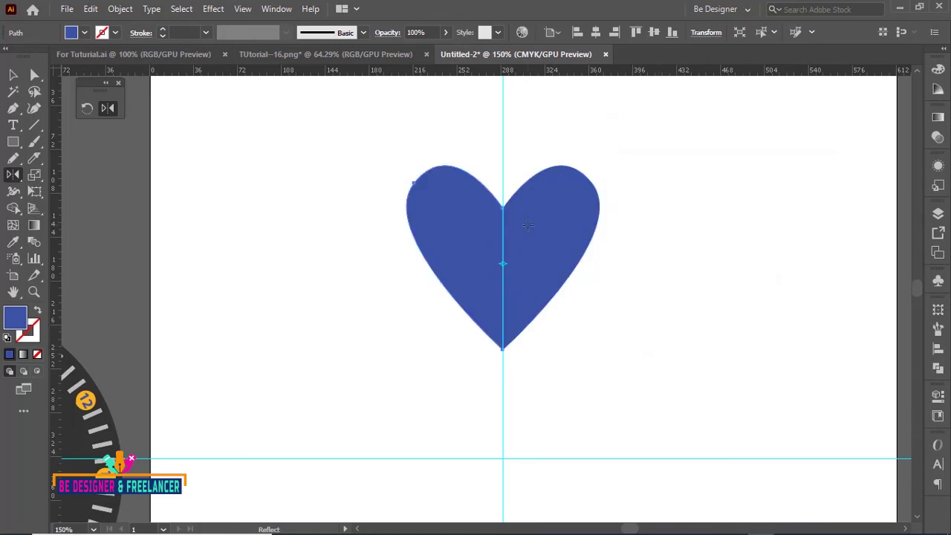
# Step: Delete the copy, try and undo a custom-angle reflected copy, then reopen Reflect on the guide
pyautogui.press('Delete')
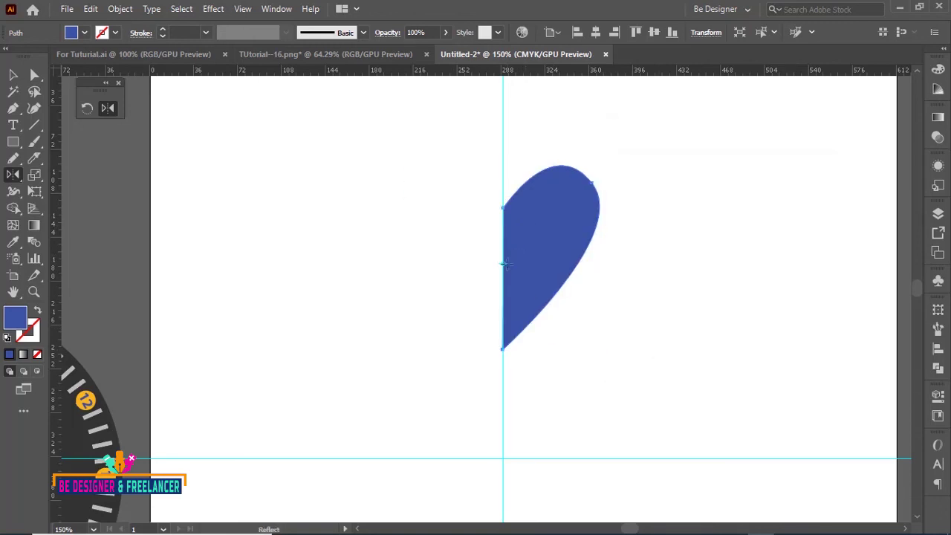
pyautogui.keyDown('alt'); pyautogui.click(504, 262); pyautogui.keyUp('alt')
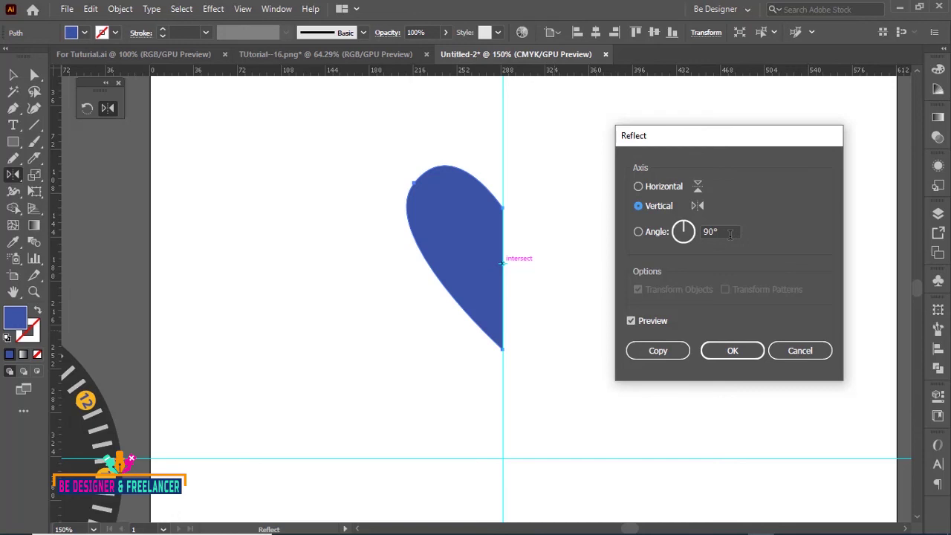
pyautogui.click(683, 223)
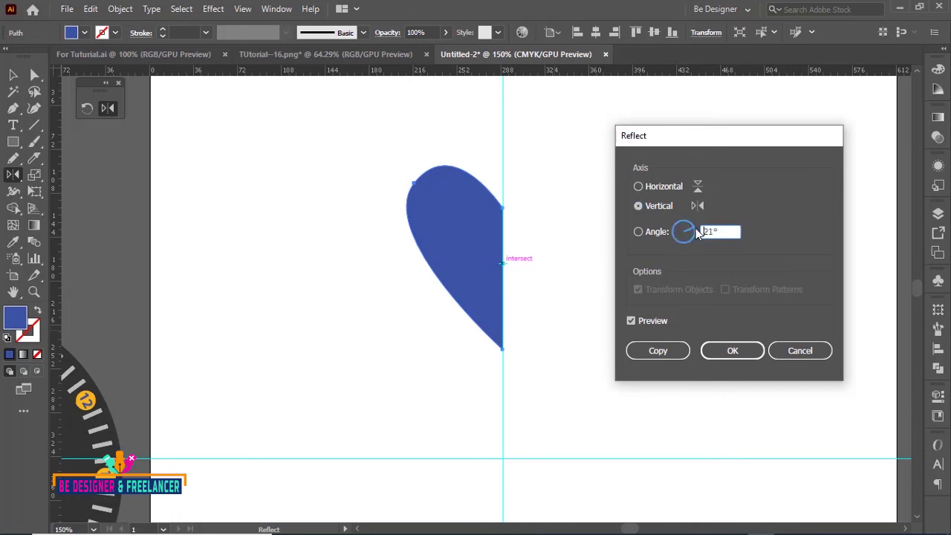
pyautogui.moveTo(684, 227)
pyautogui.mouseDown()
pyautogui.moveTo(698, 233)
pyautogui.moveTo(692, 243)
pyautogui.mouseUp()
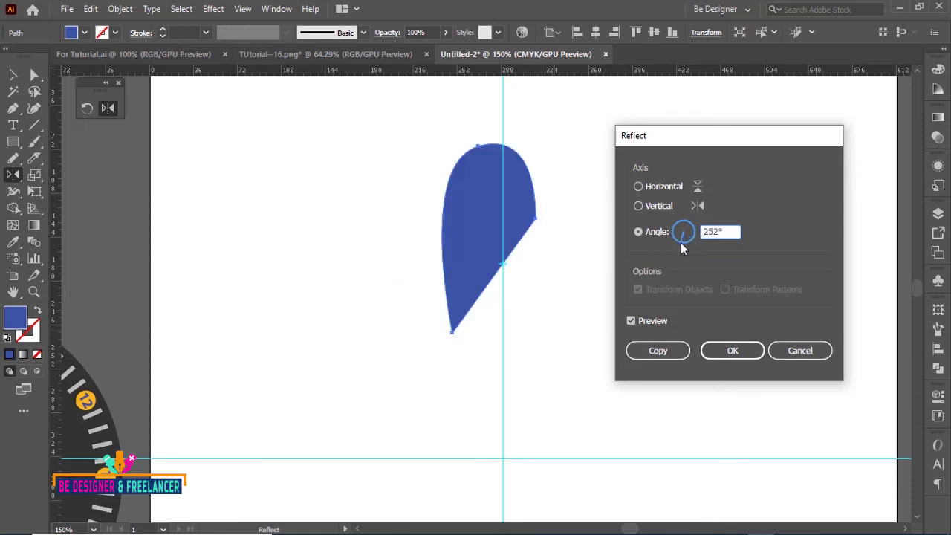
pyautogui.moveTo(681, 242)
pyautogui.mouseDown()
pyautogui.moveTo(691, 241)
pyautogui.moveTo(692, 227)
pyautogui.mouseUp()
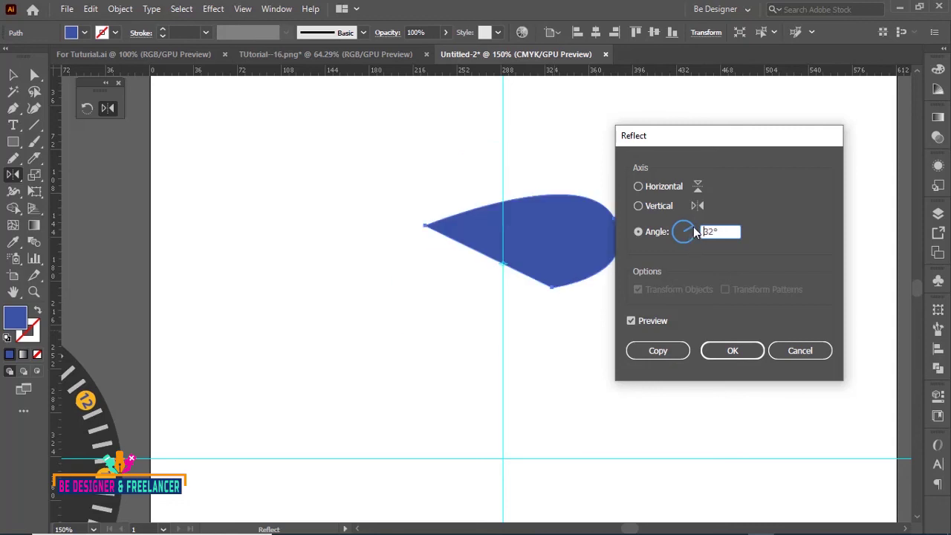
pyautogui.click(673, 347)
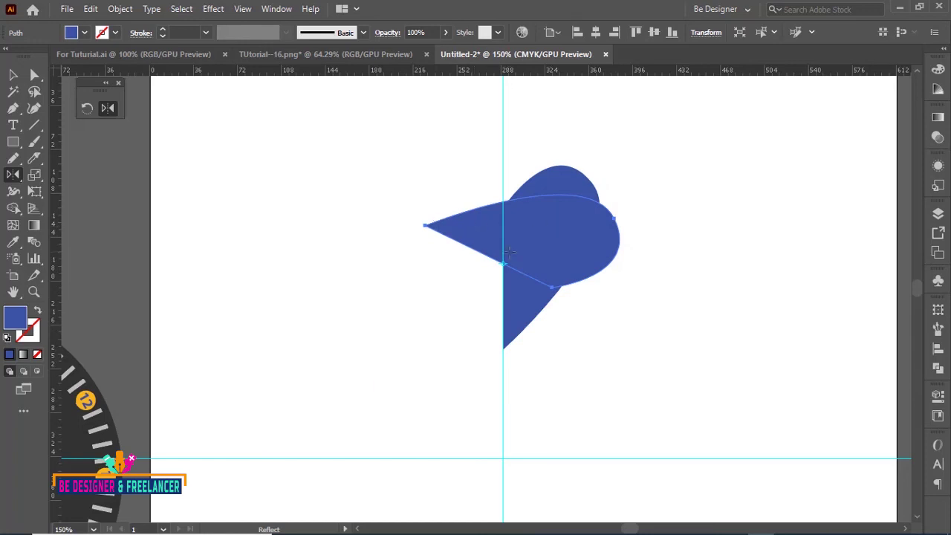
pyautogui.hotkey('ctrl', 'z')
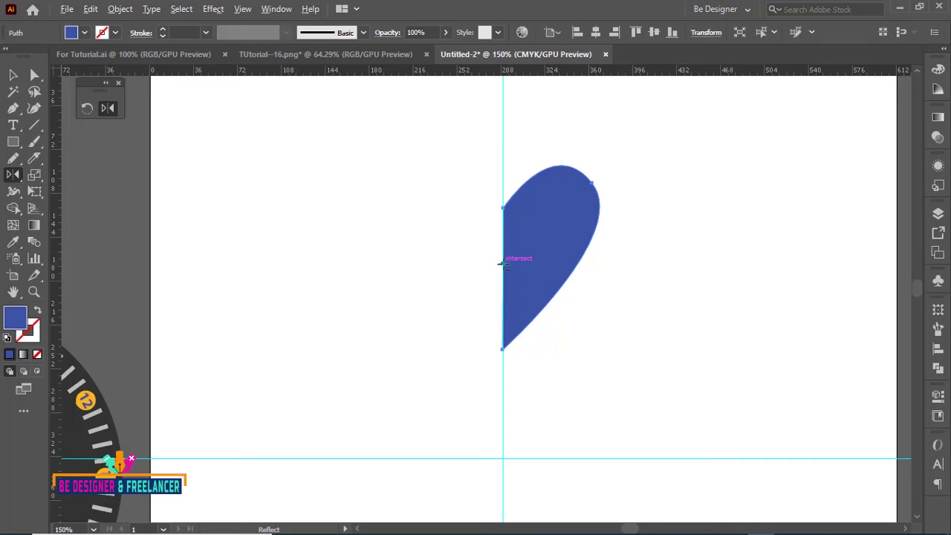
pyautogui.keyDown('alt'); pyautogui.click(504, 262); pyautogui.keyUp('alt')
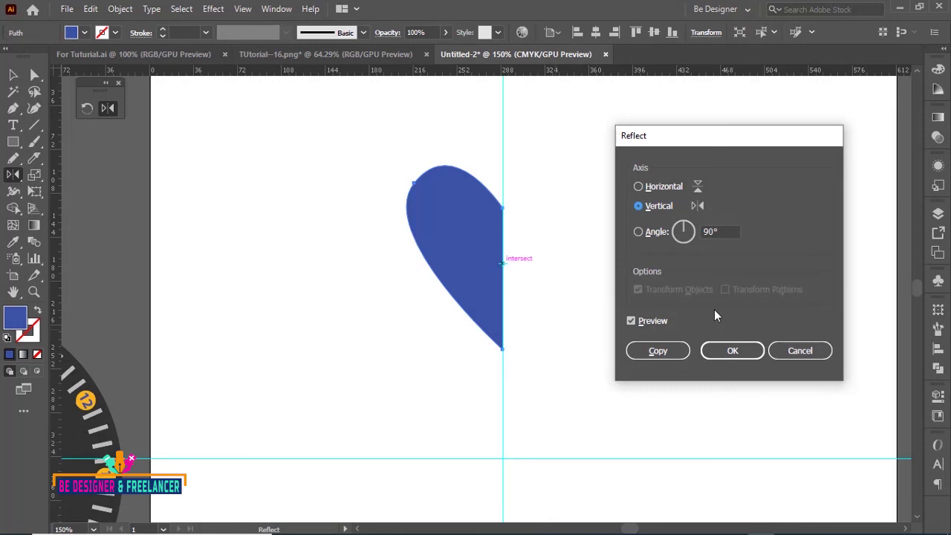
# Step: Flip the half-heart across the guide, then try and undo a reflection around a right-hand pivot
pyautogui.click(732, 350)
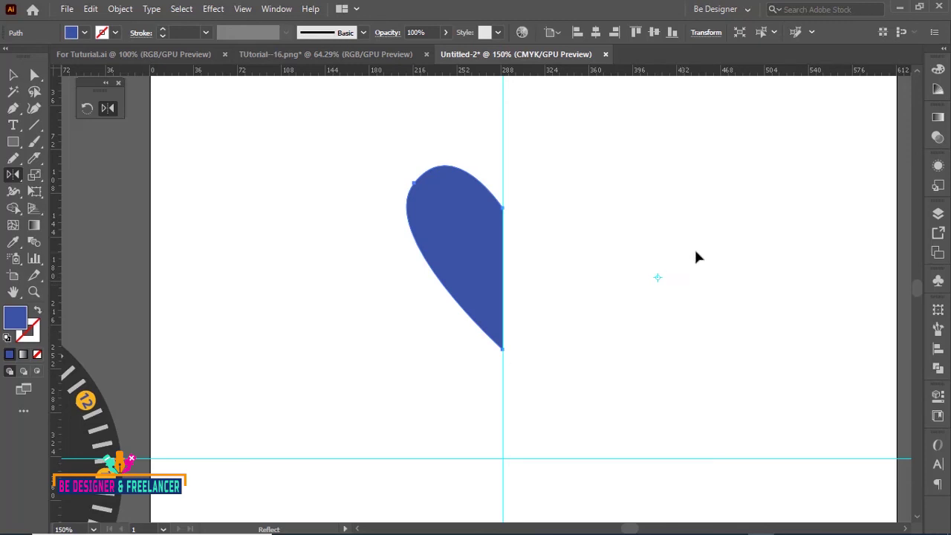
pyautogui.click(657, 277)
pyautogui.moveTo(469, 263); pyautogui.dragTo(745, 270)
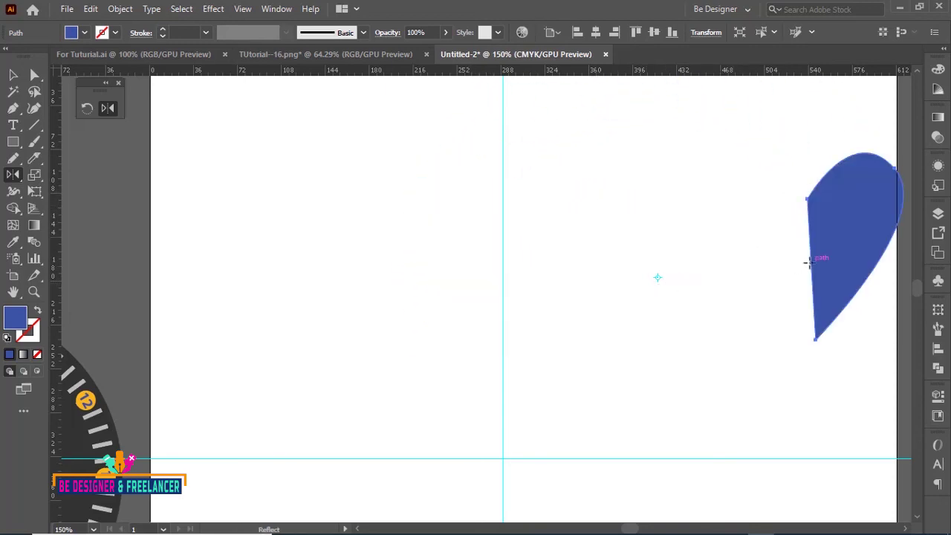
pyautogui.moveTo(810, 262)
pyautogui.mouseDown()
pyautogui.moveTo(498, 220)
pyautogui.moveTo(533, 391)
pyautogui.moveTo(684, 394)
pyautogui.moveTo(741, 304)
pyautogui.moveTo(715, 233)
pyautogui.moveTo(563, 220)
pyautogui.moveTo(516, 304)
pyautogui.moveTo(620, 376)
pyautogui.moveTo(705, 320)
pyautogui.mouseUp()
pyautogui.hotkey('ctrl', 'z')
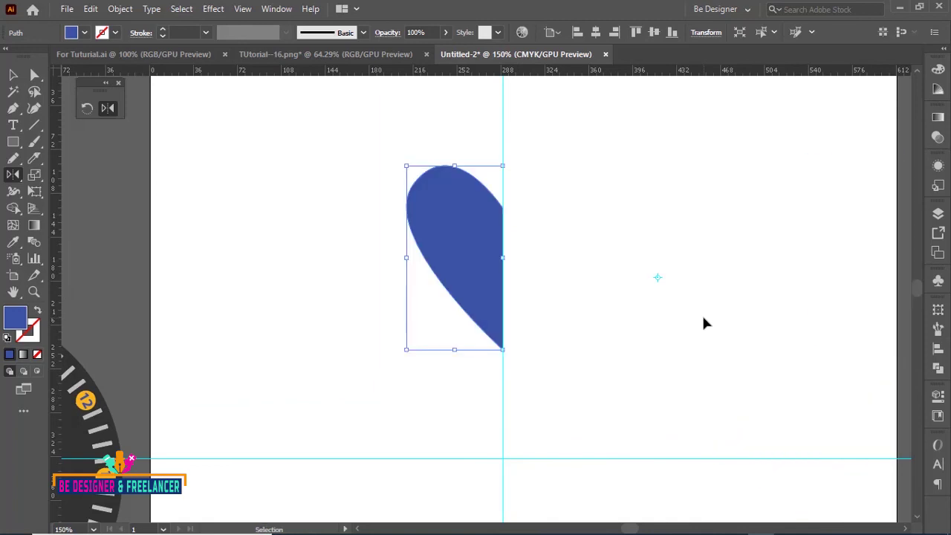
pyautogui.keyDown('ctrl'); pyautogui.click(704, 318); pyautogui.keyUp('ctrl')
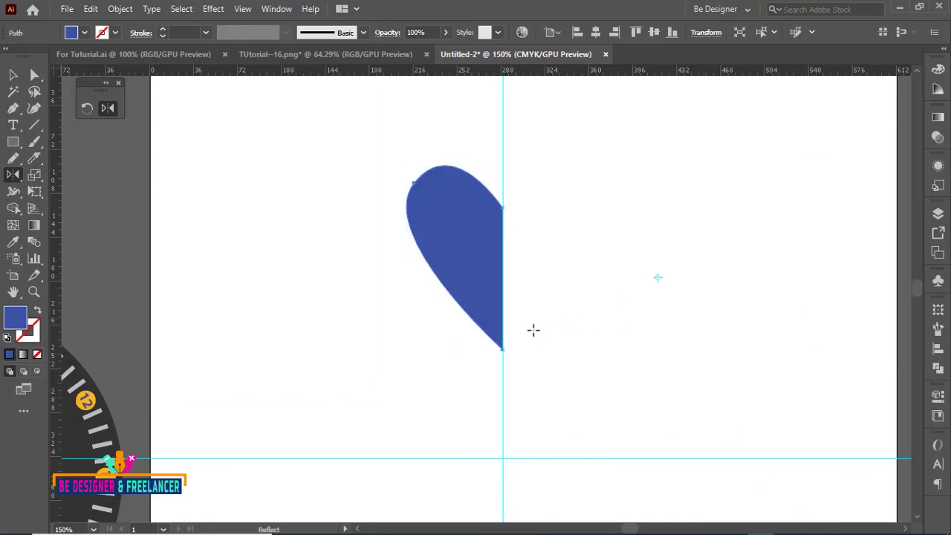
# Step: Reflect the half-heart around its bottom point so it hangs upside down
pyautogui.keyDown('ctrl'); pyautogui.click(569, 367); pyautogui.keyUp('ctrl')
pyautogui.click(504, 355)
pyautogui.moveTo(466, 225)
pyautogui.mouseDown()
pyautogui.moveTo(379, 270)
pyautogui.moveTo(325, 394)
pyautogui.moveTo(460, 530)
pyautogui.mouseUp()
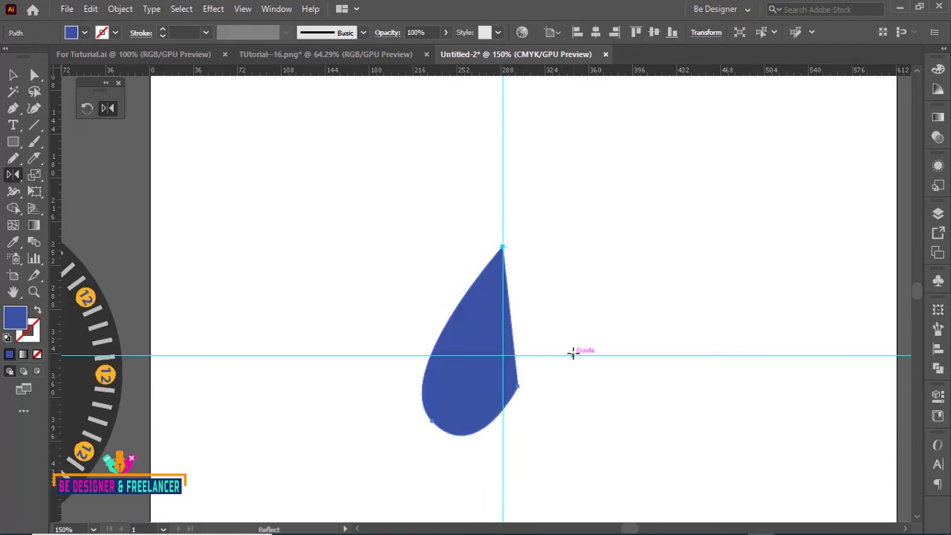
# Step: Undo the teardrop reflection, then reflect a copy of the half-heart downward across its bottom point on the Horizontal axis
pyautogui.hotkey('ctrl', 'z')
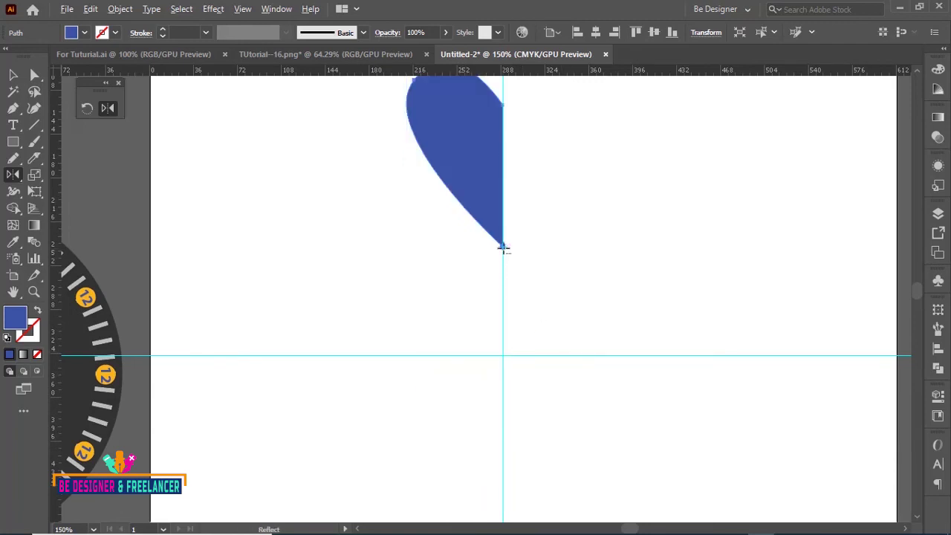
pyautogui.keyDown('alt'); pyautogui.click(503, 246); pyautogui.keyUp('alt')
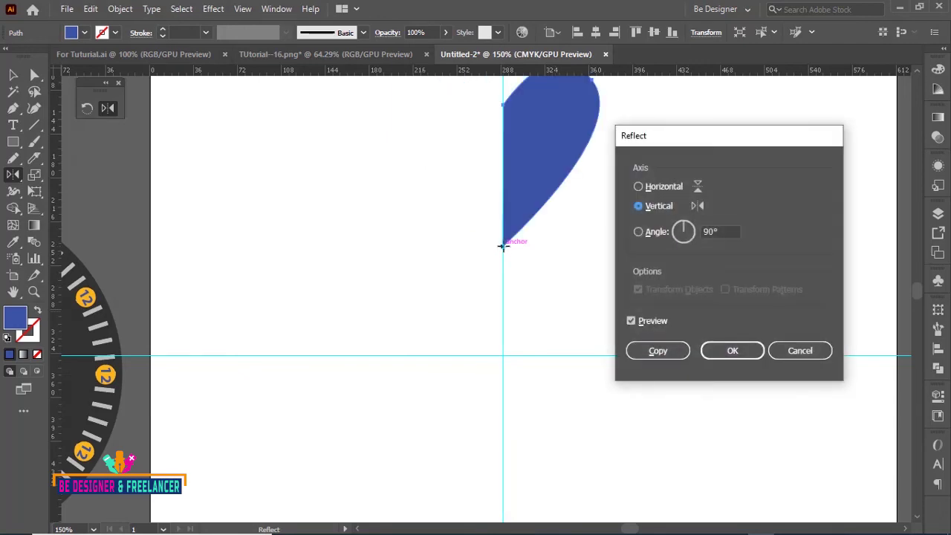
pyautogui.click(639, 187)
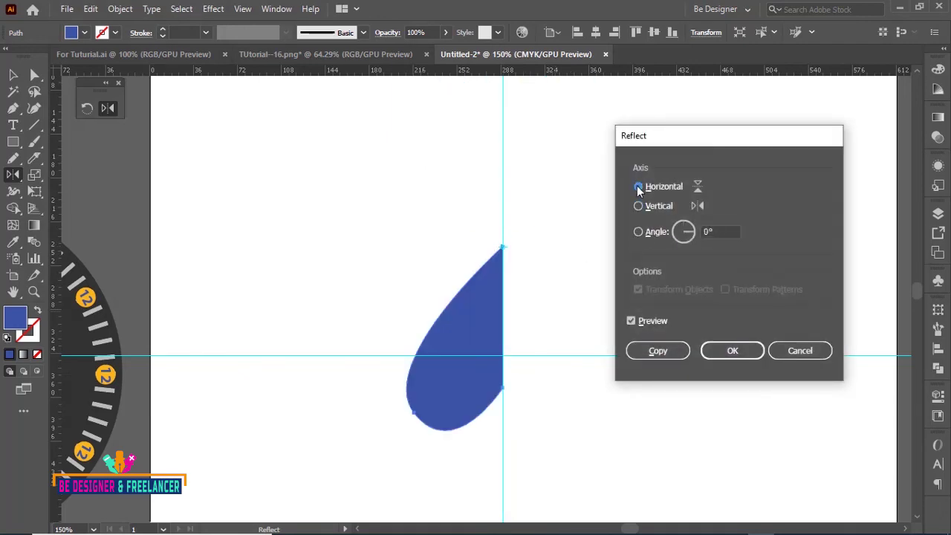
pyautogui.click(647, 352)
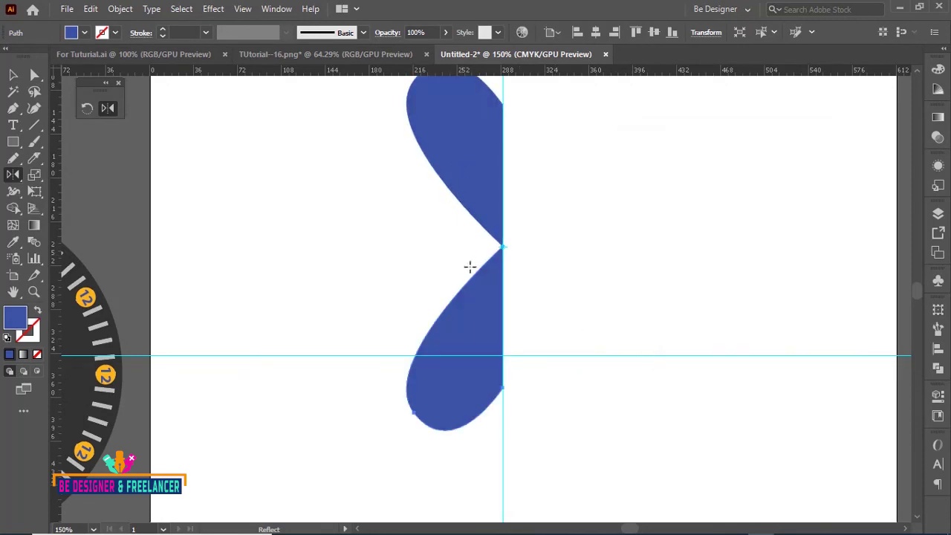
pyautogui.scroll(1, 613, 269)
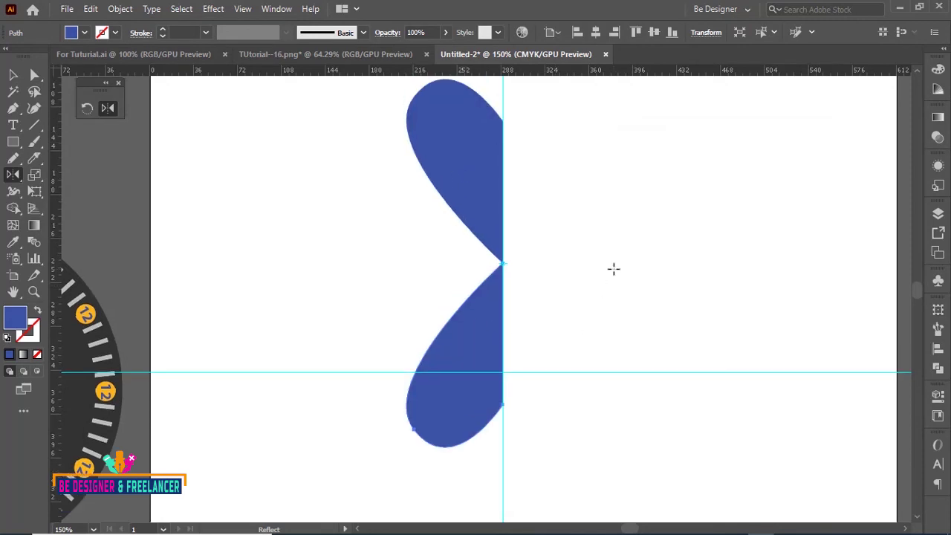